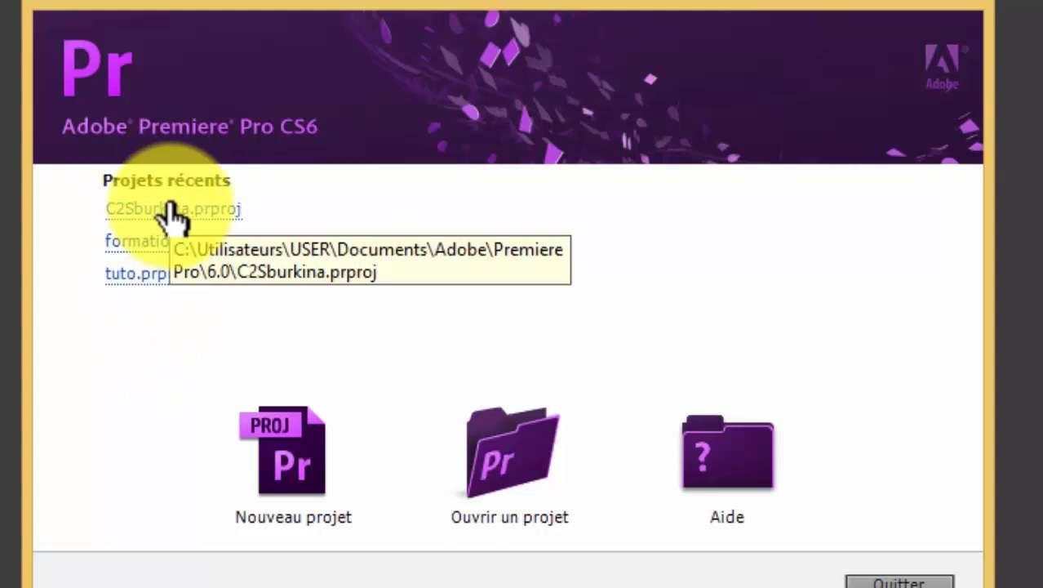
Step: Create a new project named "tuto C2Sburkina" with the default video, audio and HDV acquisition settings
click(292, 463)
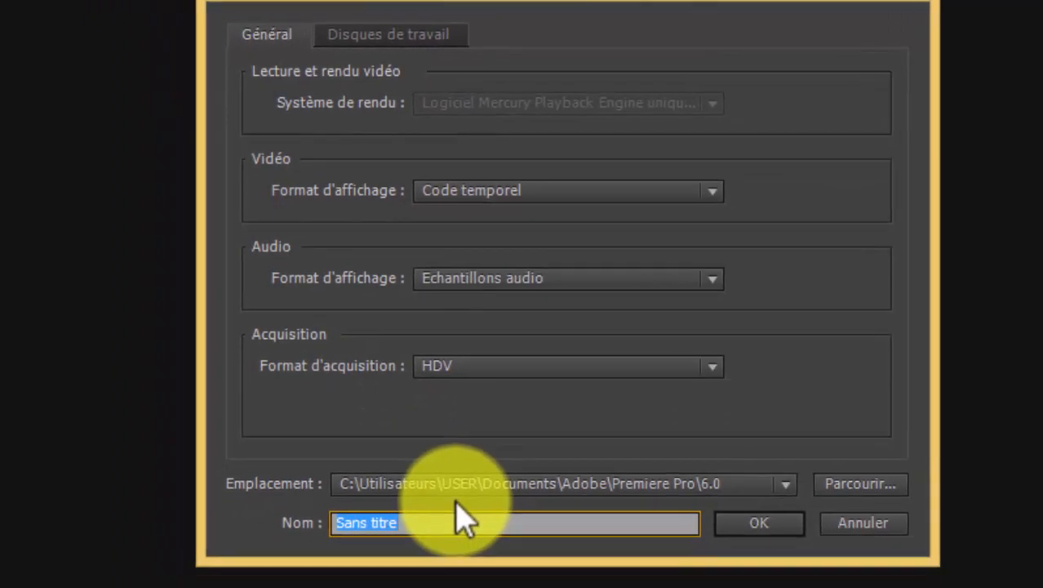
text(tuto)
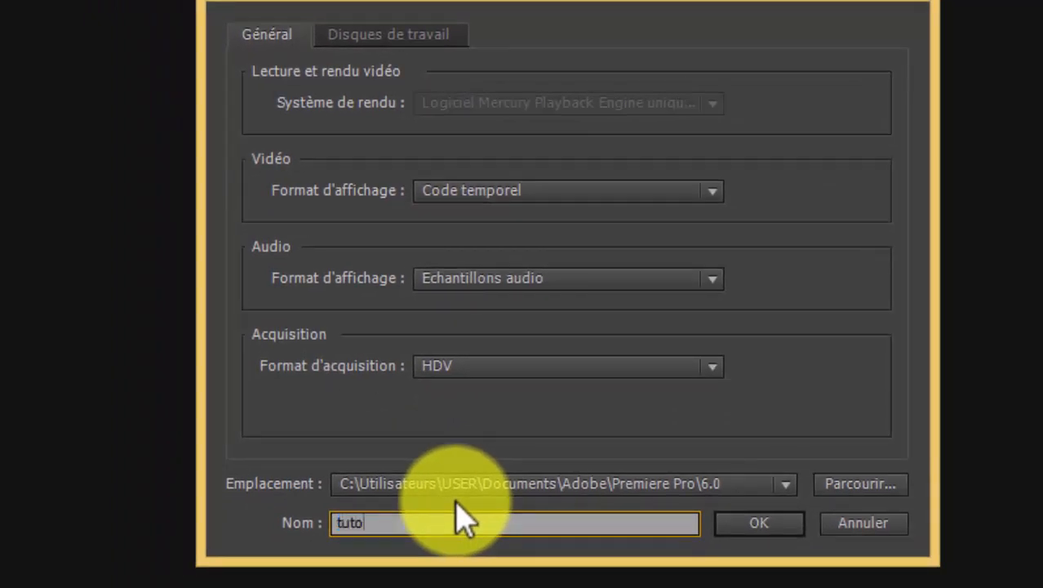
text( C2Sburkina)
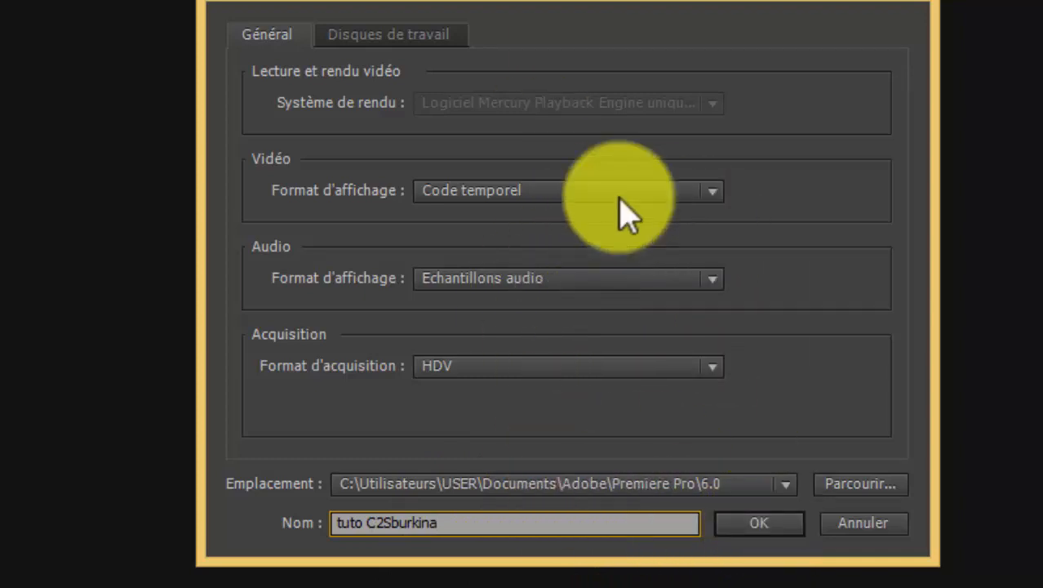
click(759, 524)
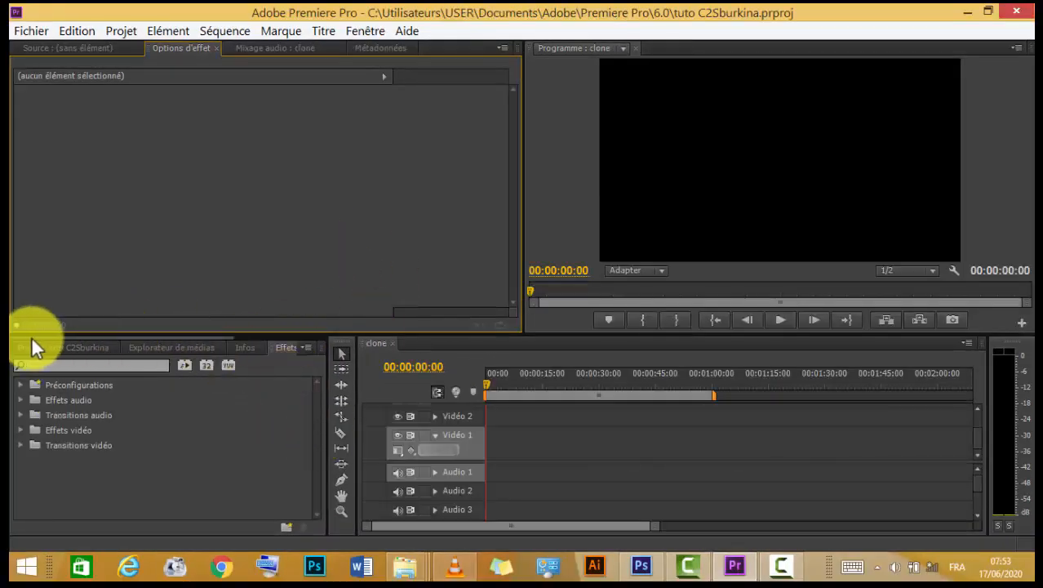
Step: Import the video file 1.MP4 from the "adobe premiere pro" folder into the project
click(62, 346)
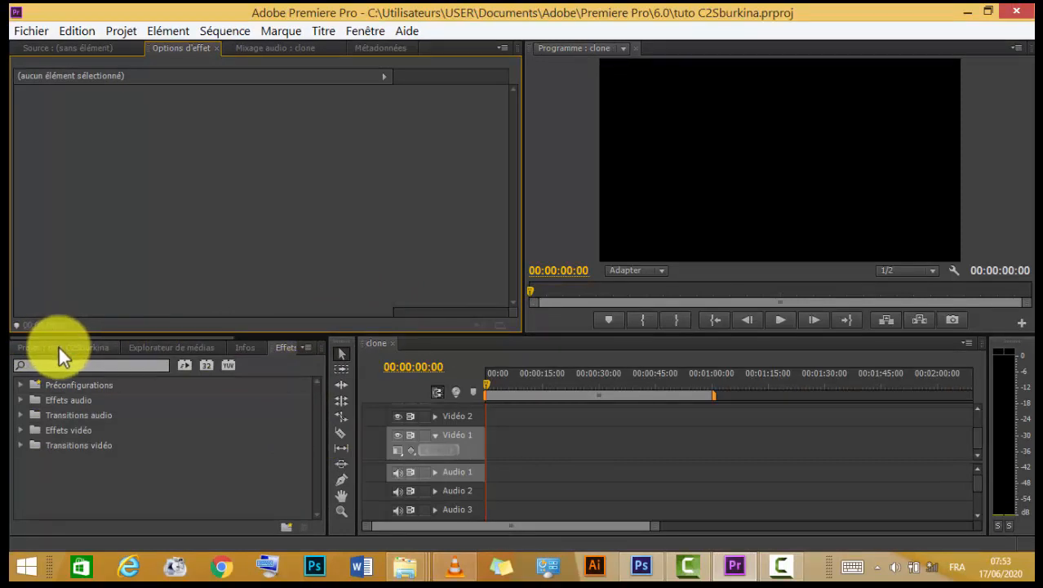
click(59, 345)
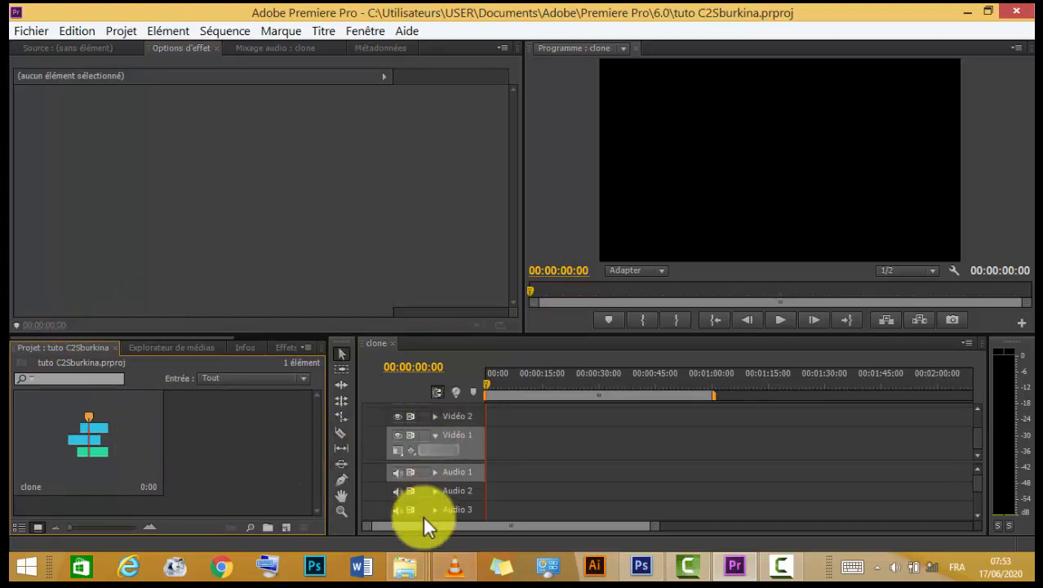
mouse_move(414, 572)
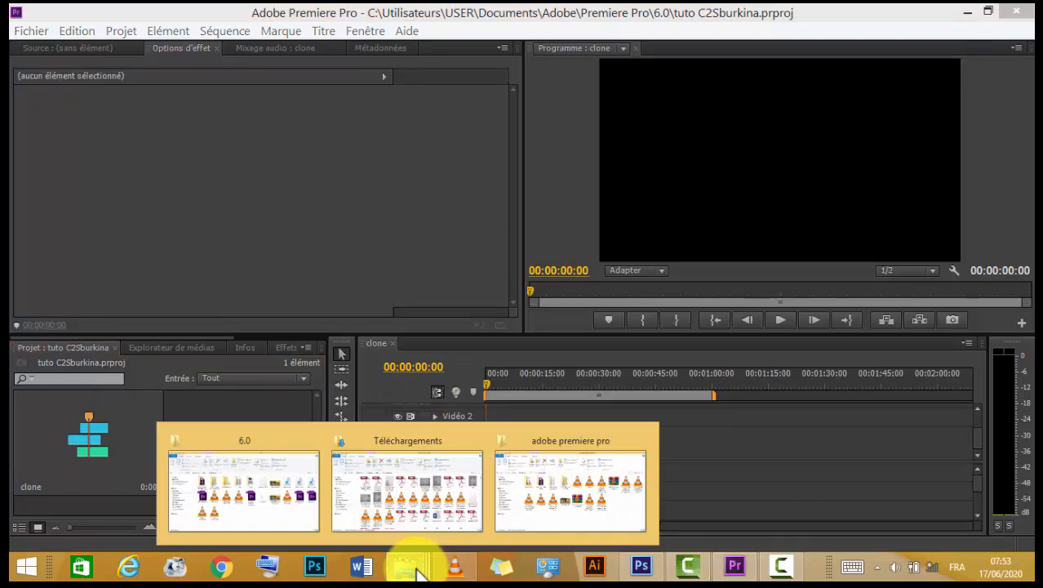
click(566, 517)
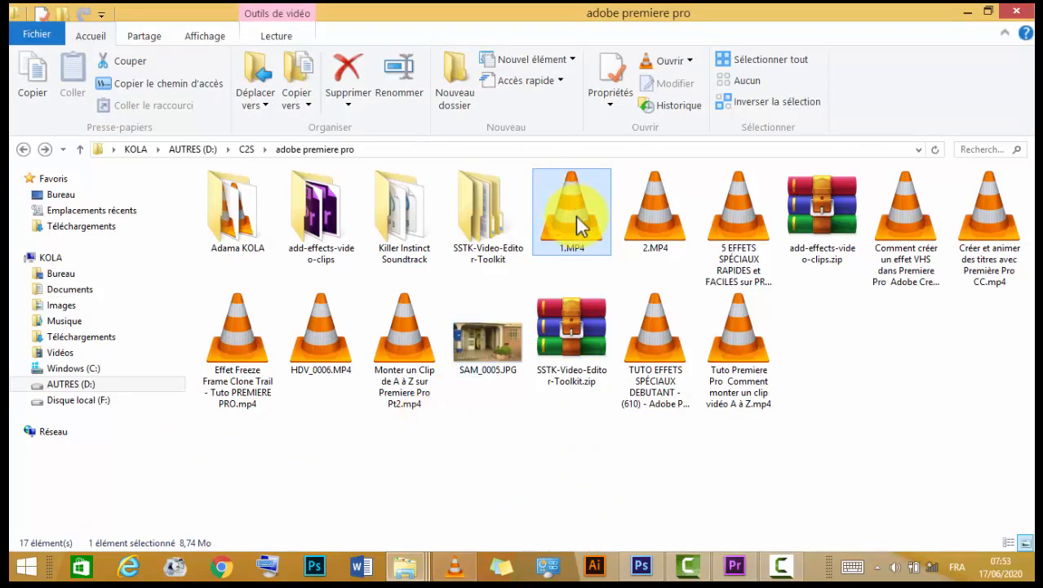
drag(576, 216, 216, 457)
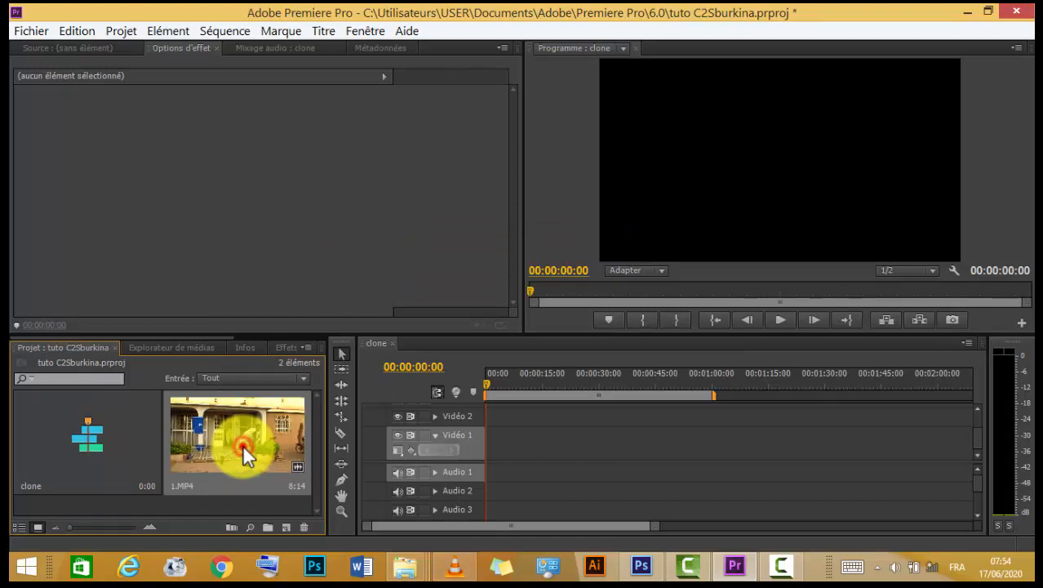
Step: Preview the 1.MP4 clip from its beginning in the source monitor, replaying it to examine the subject's movement
double_click(242, 444)
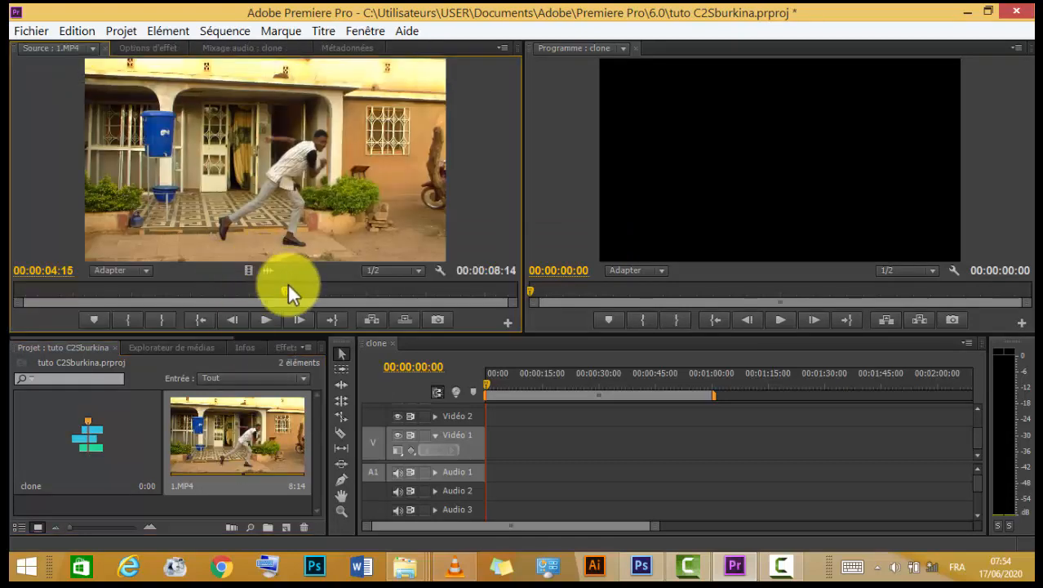
drag(285, 290, 19, 314)
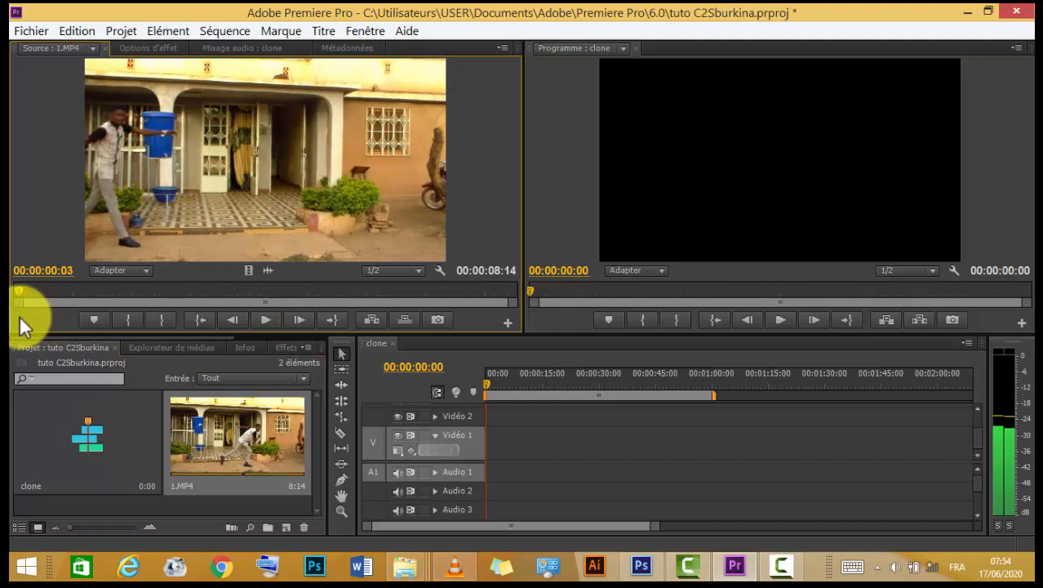
click(263, 314)
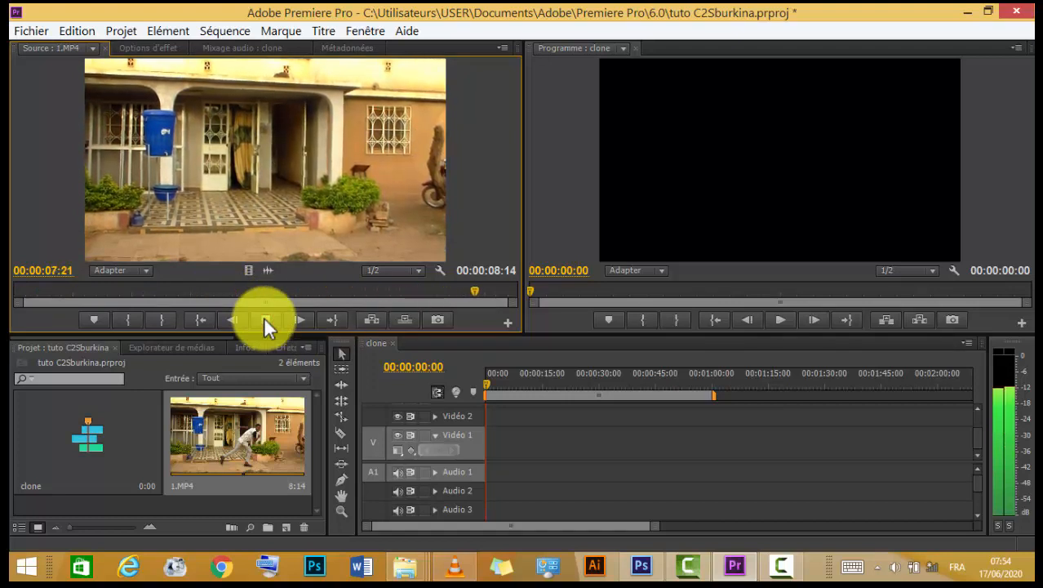
click(265, 319)
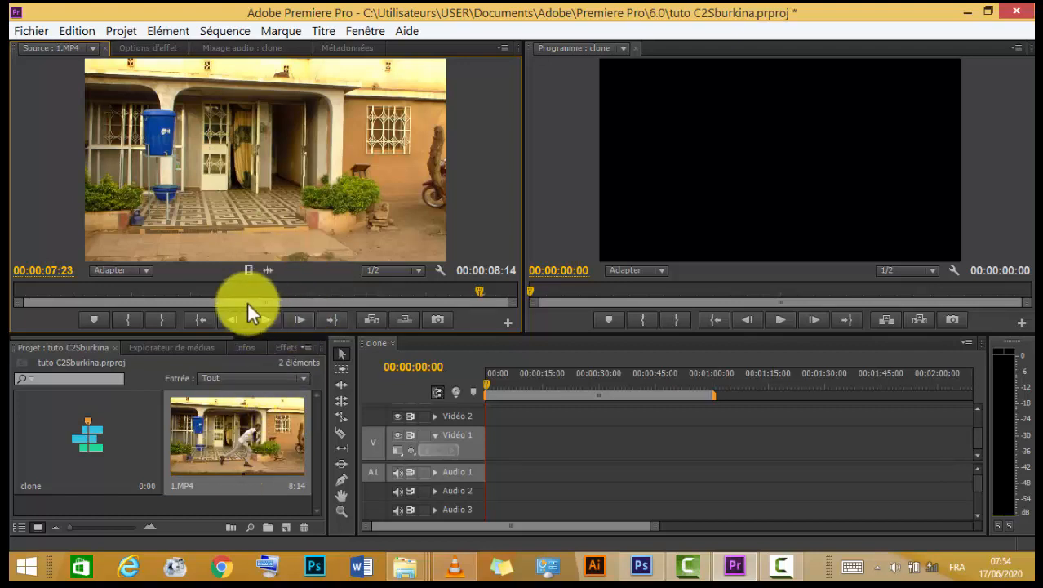
click(267, 315)
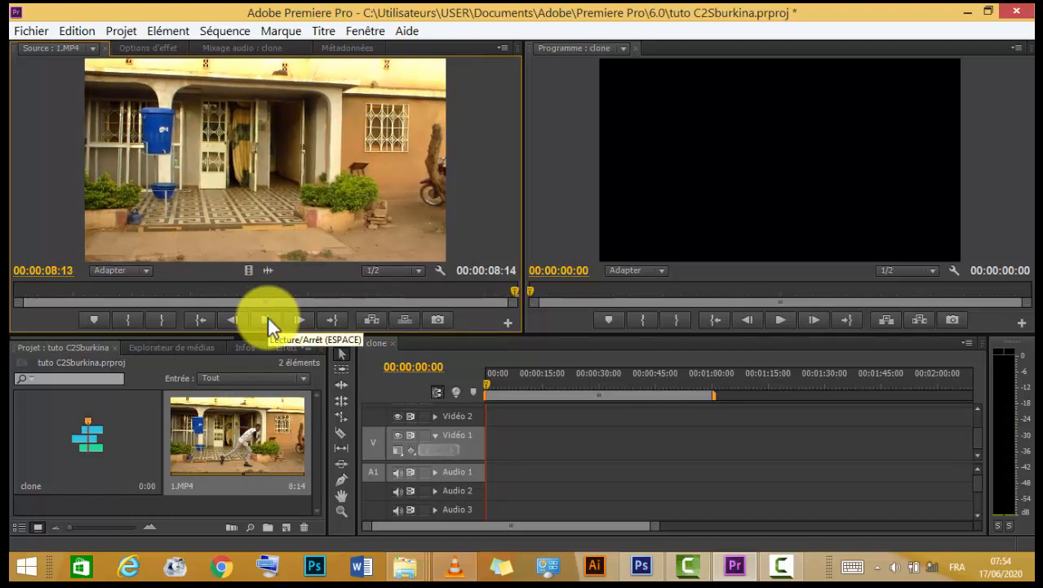
click(267, 315)
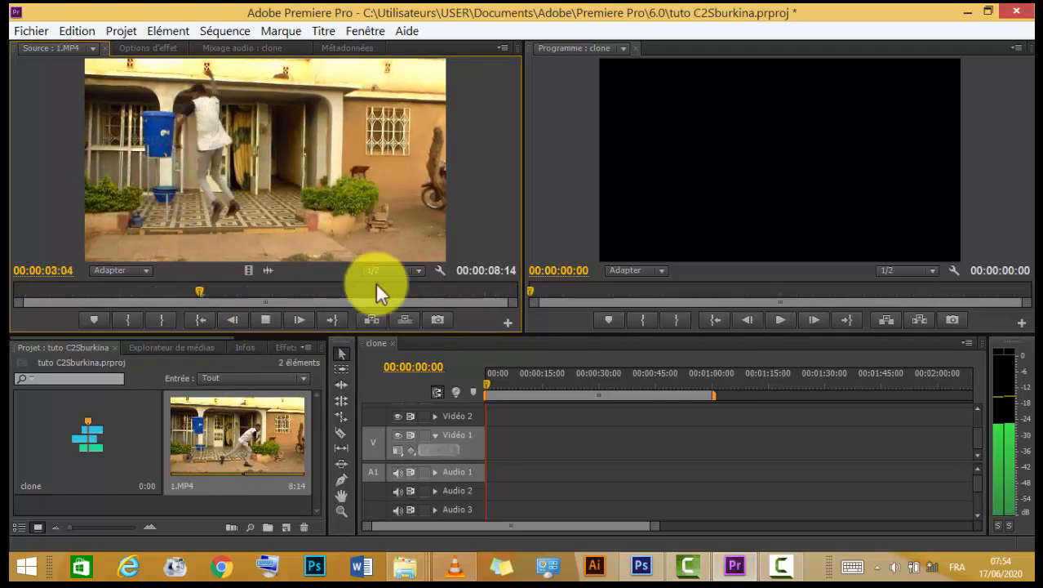
click(269, 318)
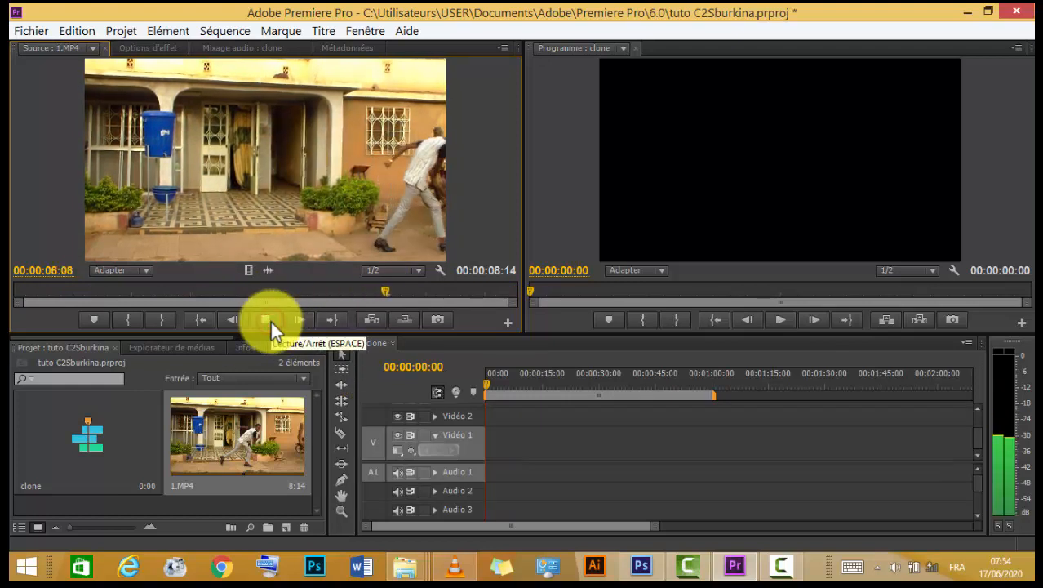
Step: Place 1.MP4 at the start of Vidéo 1 in the clone sequence, changing the sequence settings to match the clip
drag(249, 433, 480, 455)
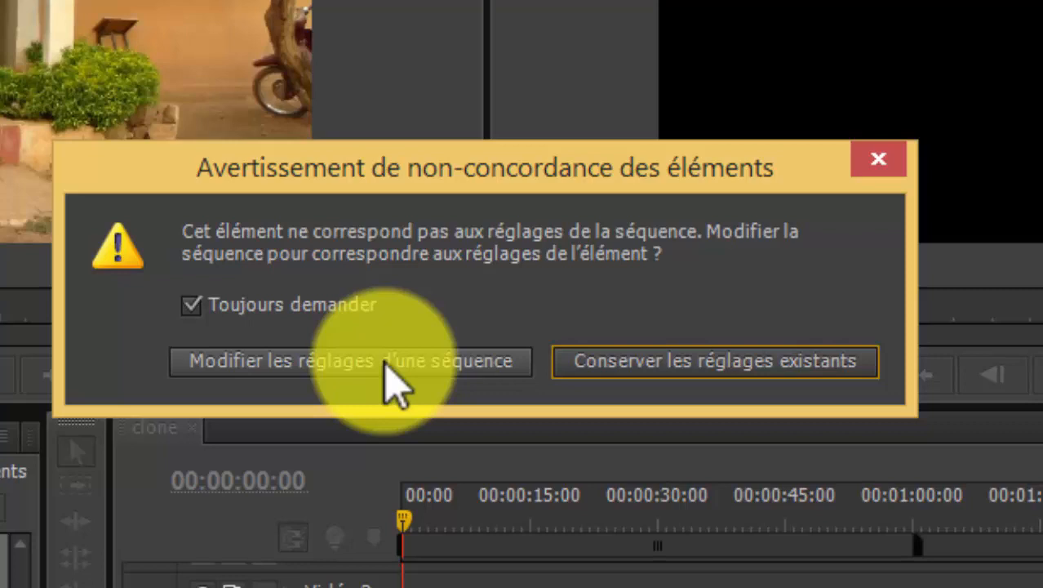
click(345, 365)
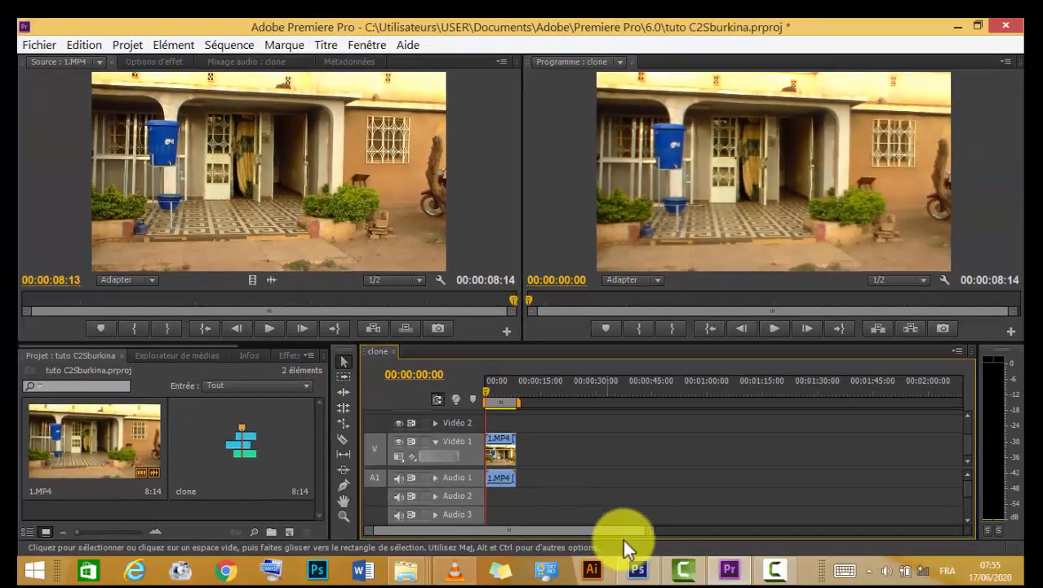
drag(645, 533, 448, 543)
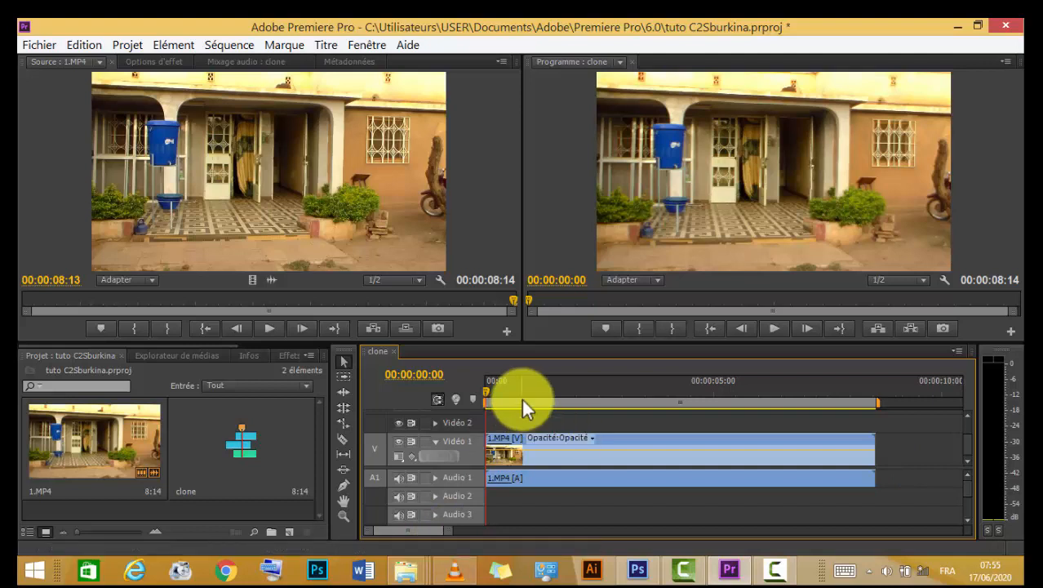
Step: Play the clone sequence, return to its start, then stop at 00:00:02:05 and add a marker there
key(space)
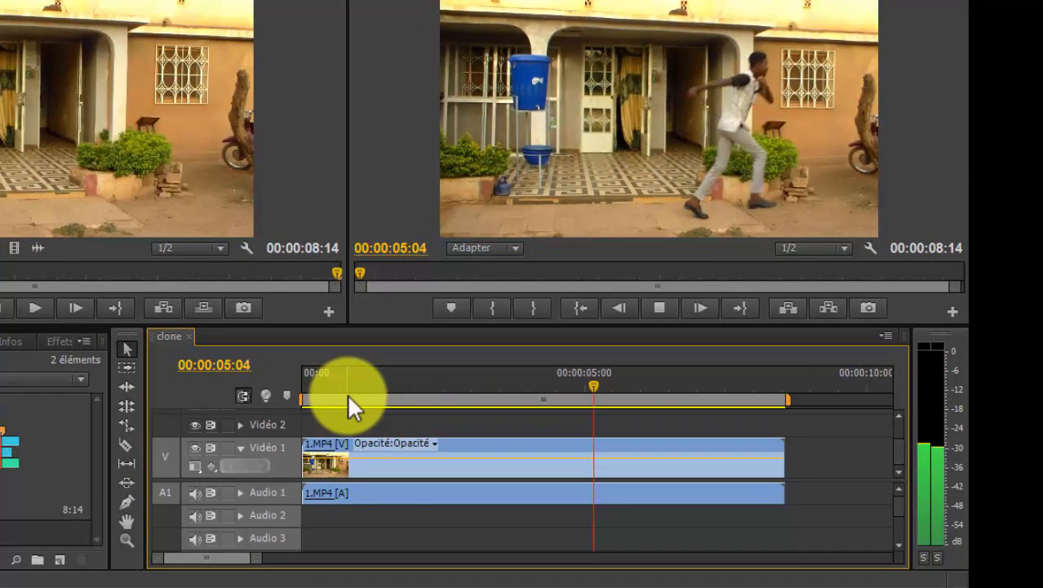
key(space)
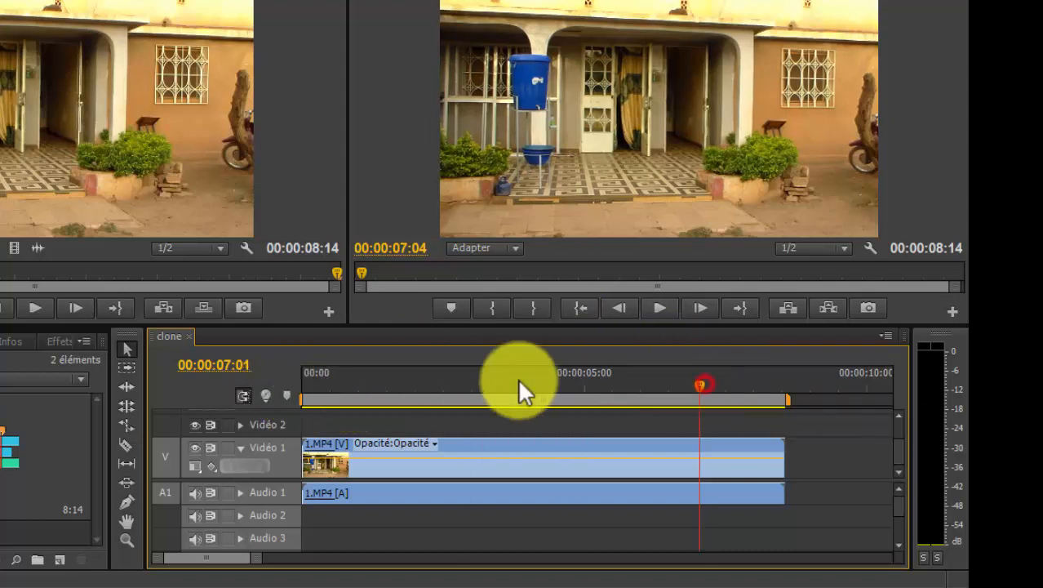
click(342, 390)
drag(342, 412, 283, 396)
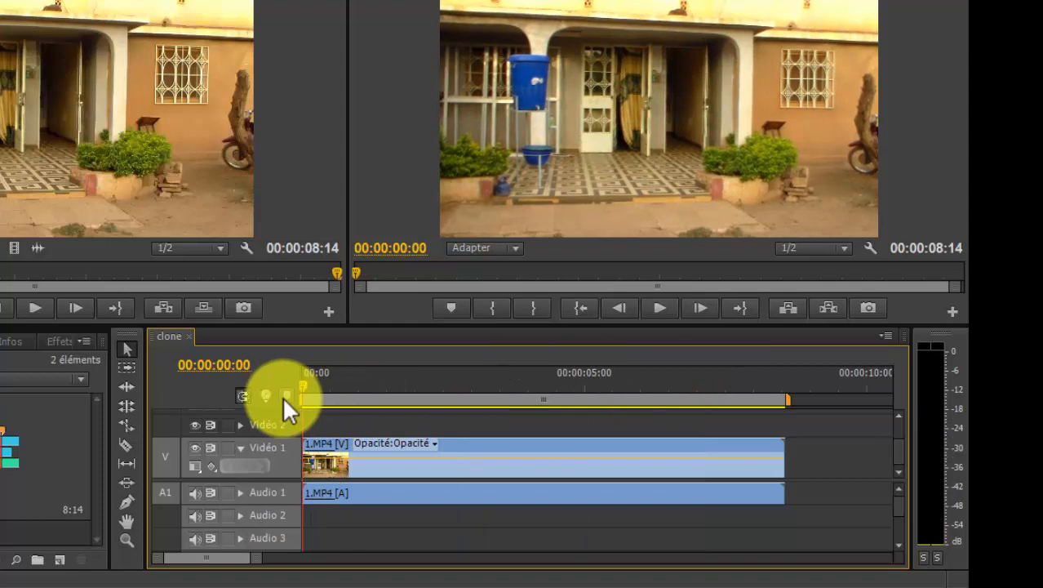
key(space)
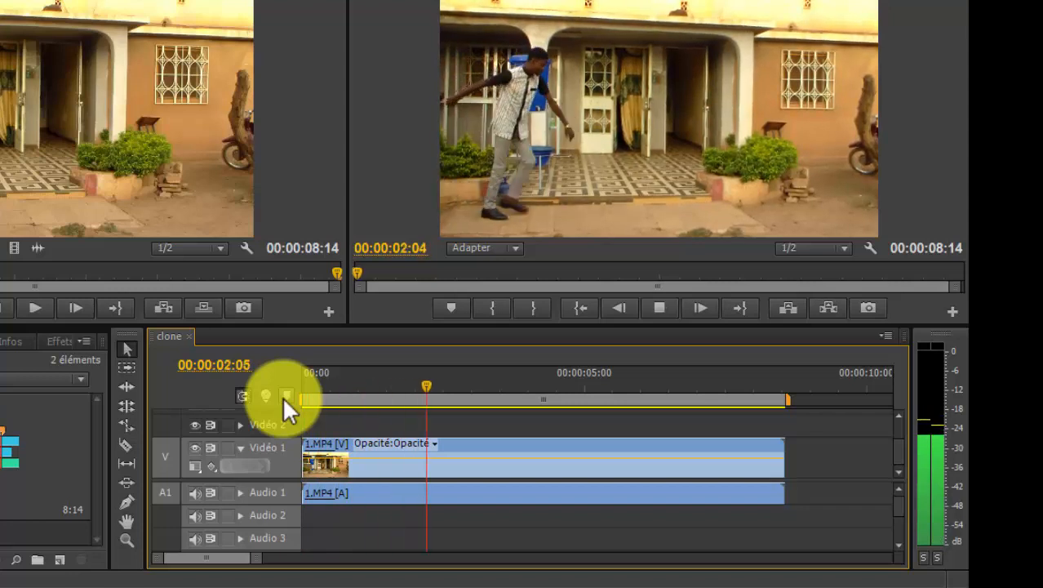
key(space)
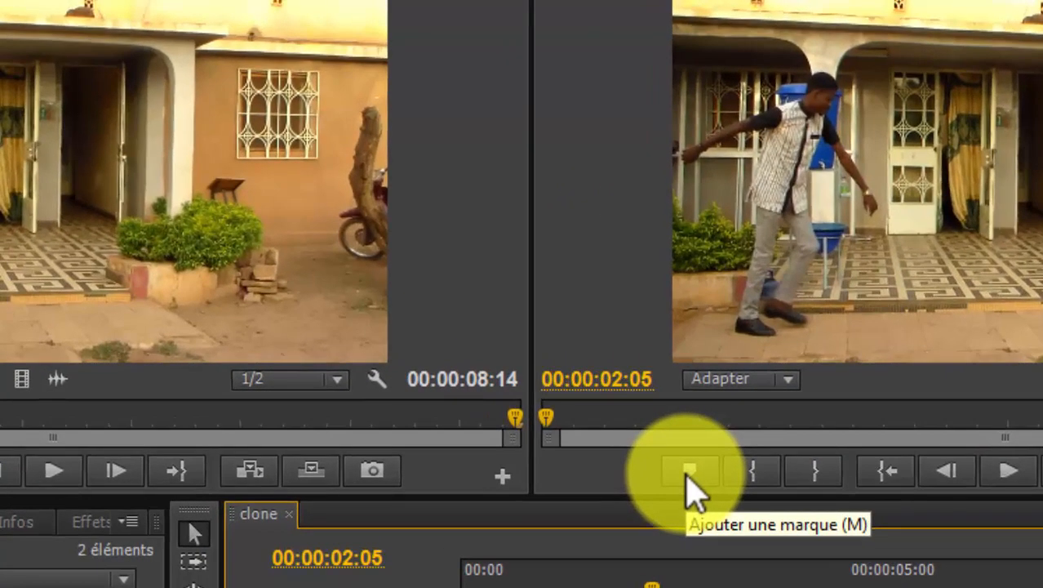
click(451, 309)
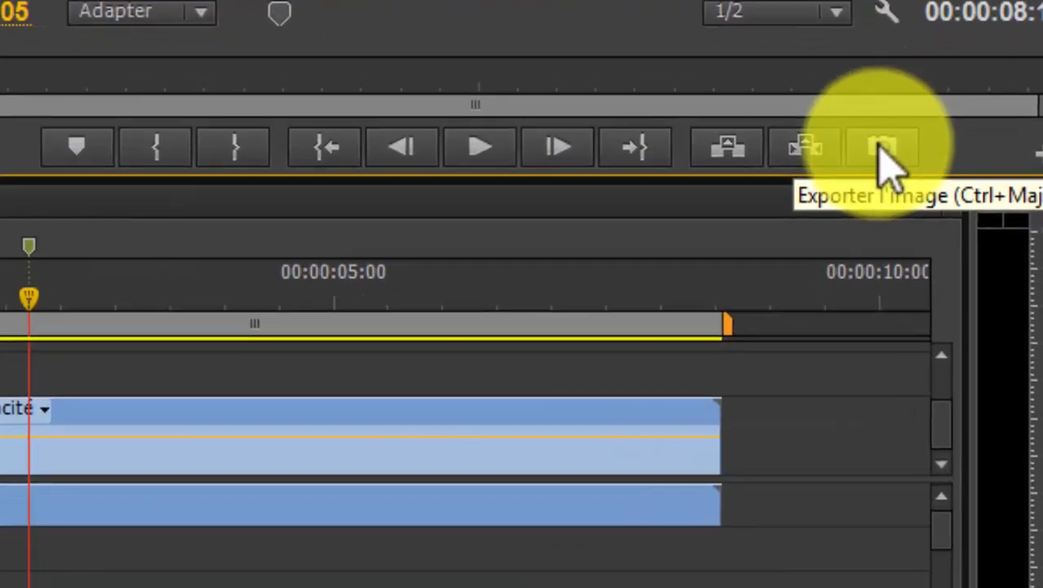
Step: Export the frame at 00:00:02:05 as a JPEG image named img1
click(881, 148)
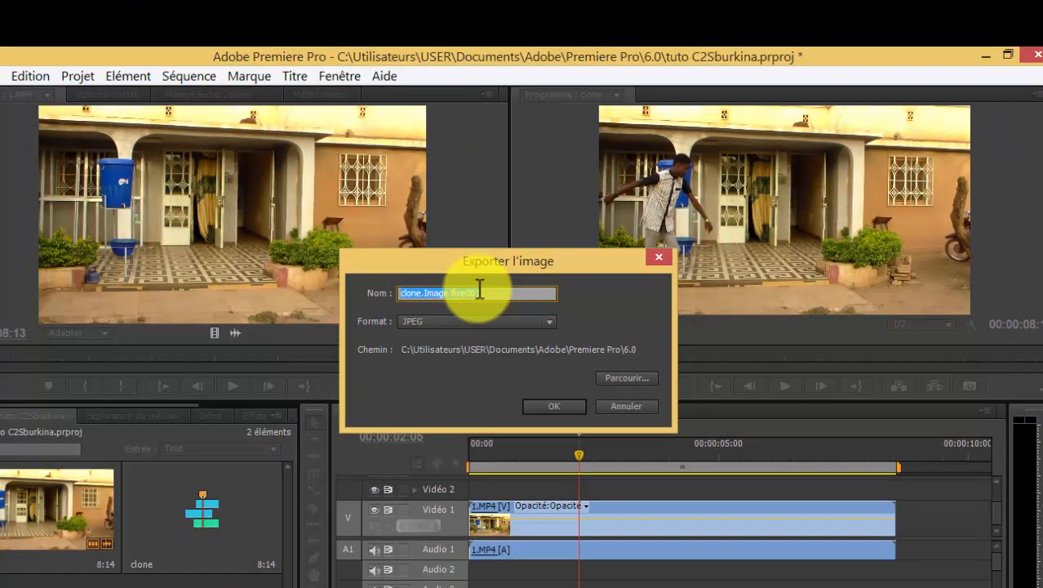
text(img1)
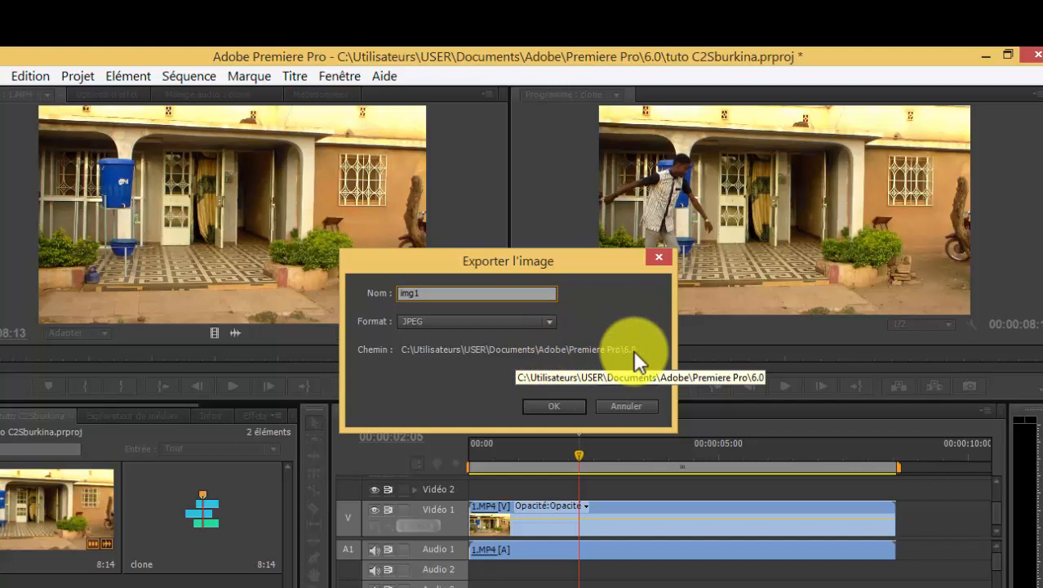
click(564, 406)
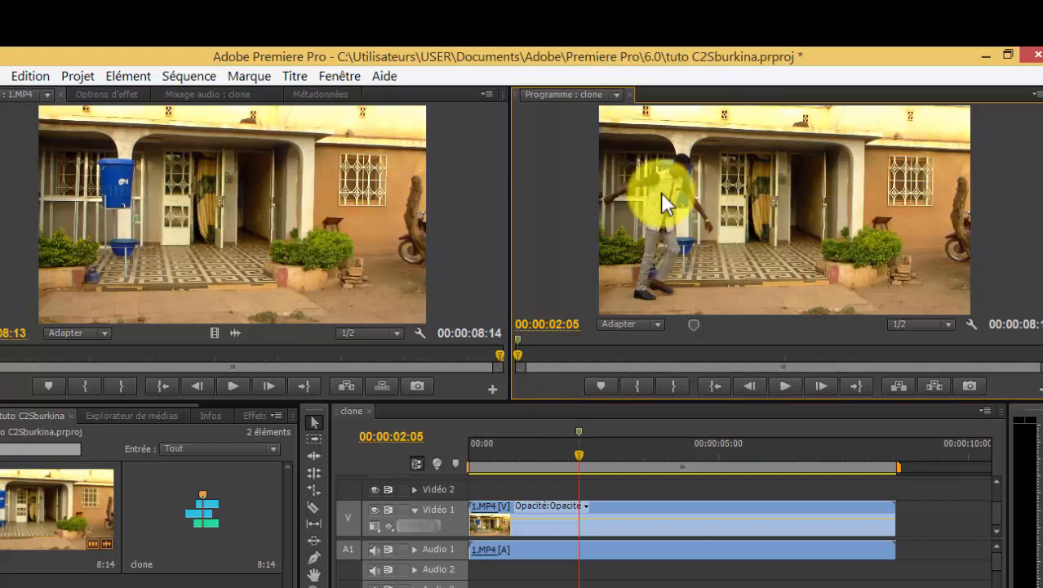
Step: Play the sequence on to 00:00:04:10, export that frame as a JPEG named img2 and add a marker there
click(782, 384)
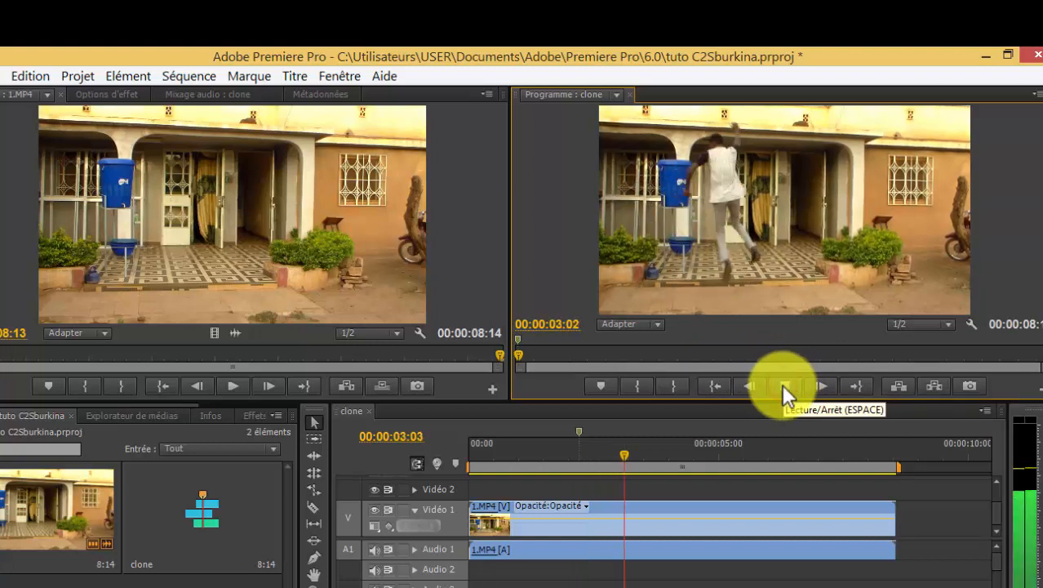
click(782, 383)
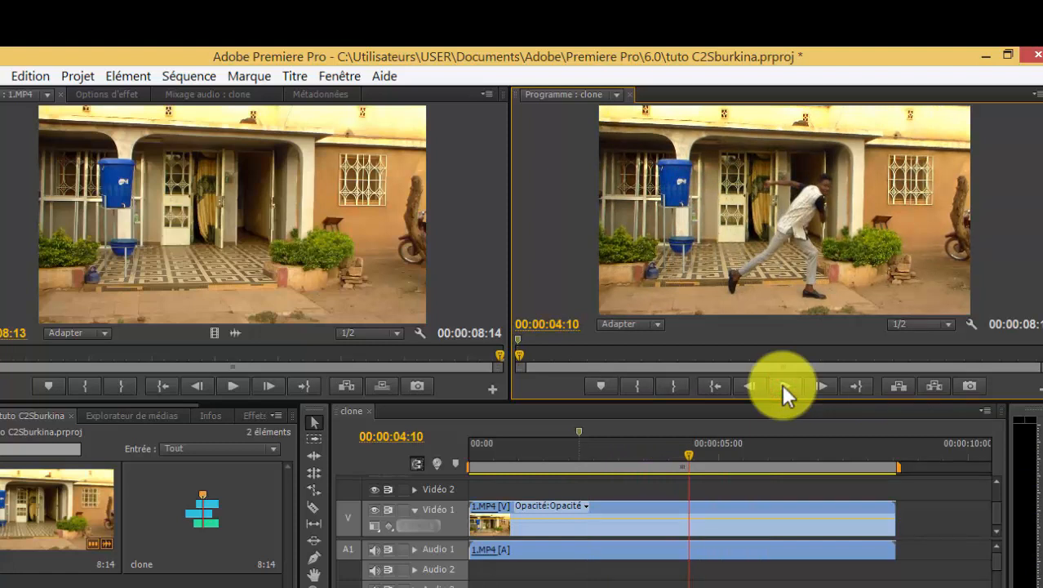
click(970, 379)
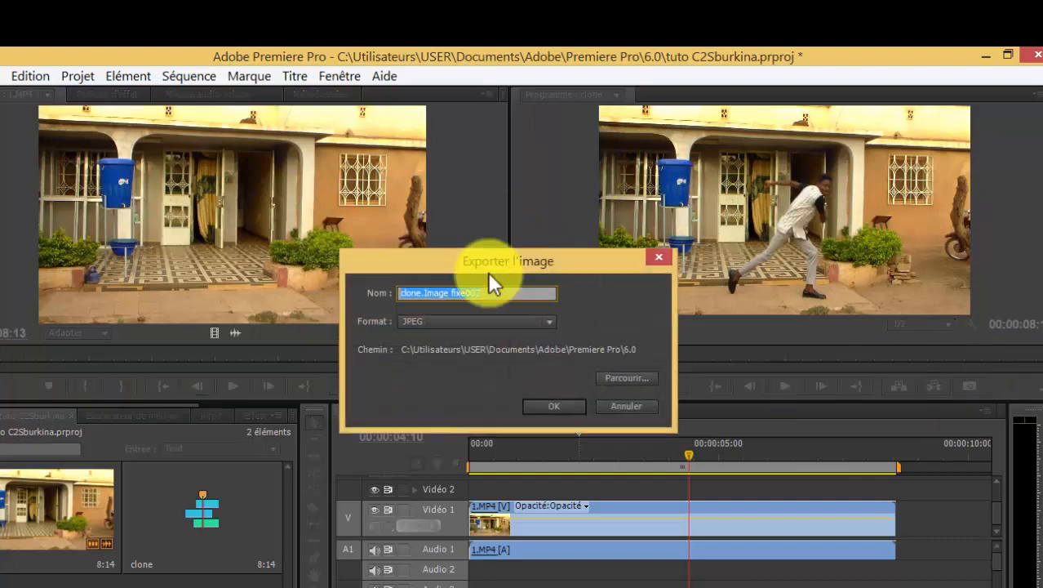
text(img2)
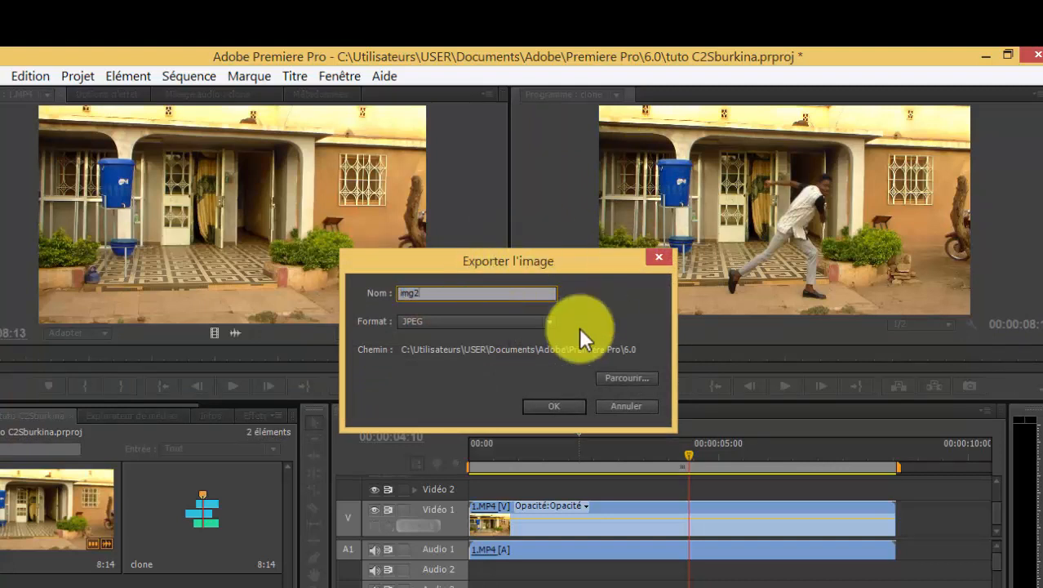
click(543, 405)
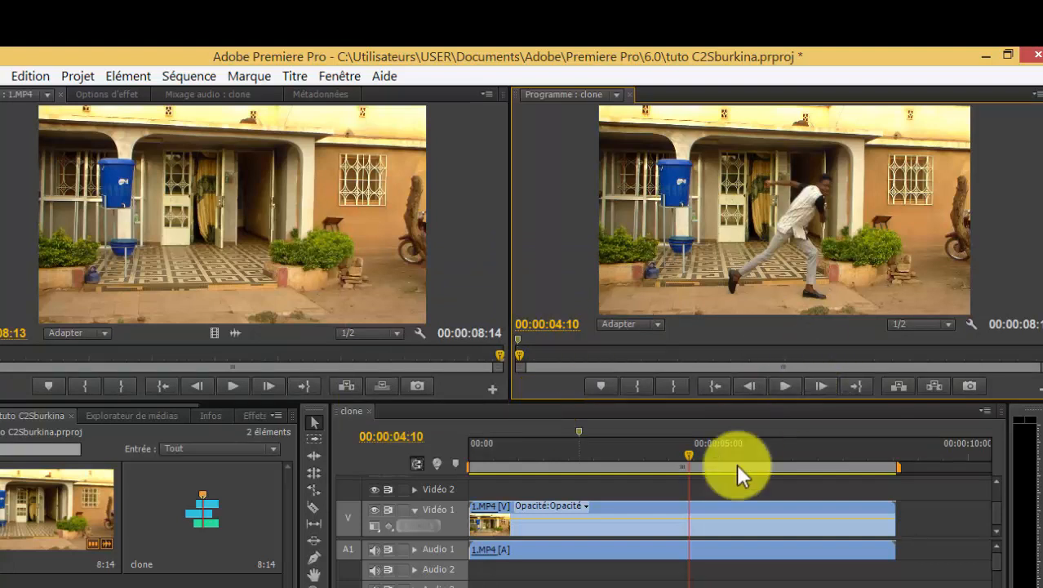
click(601, 384)
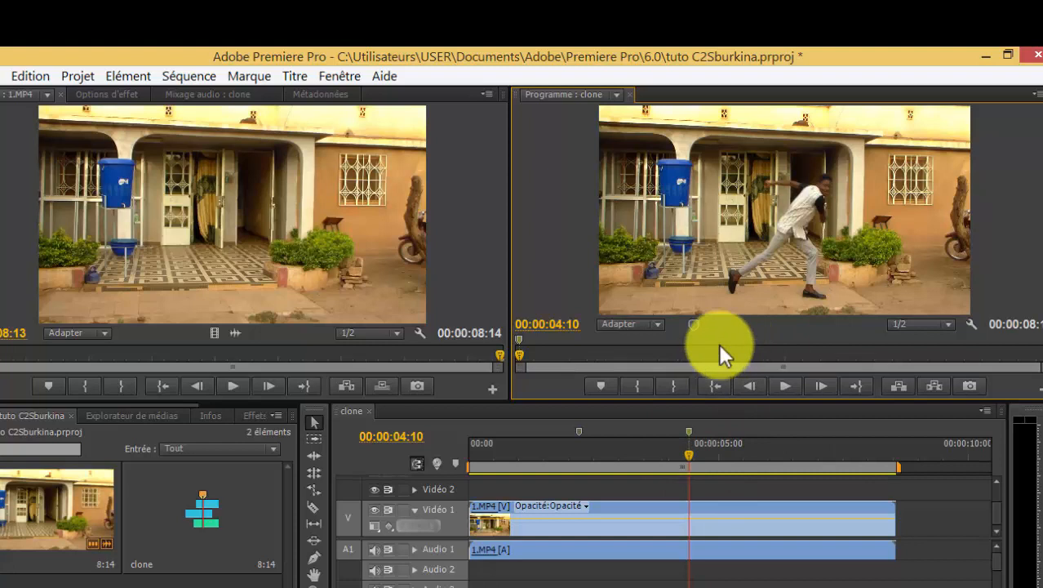
Step: Switch to the file manager's Premiere Pro 6.0 folder and open img1.jpg in Adobe Photoshop CS6
click(985, 55)
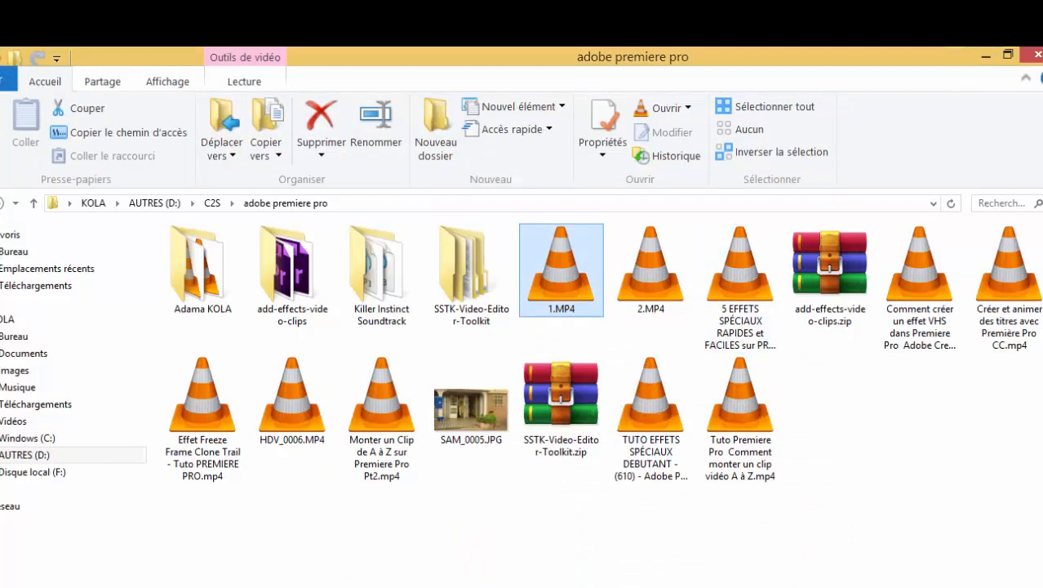
mouse_move(392, 584)
click(221, 560)
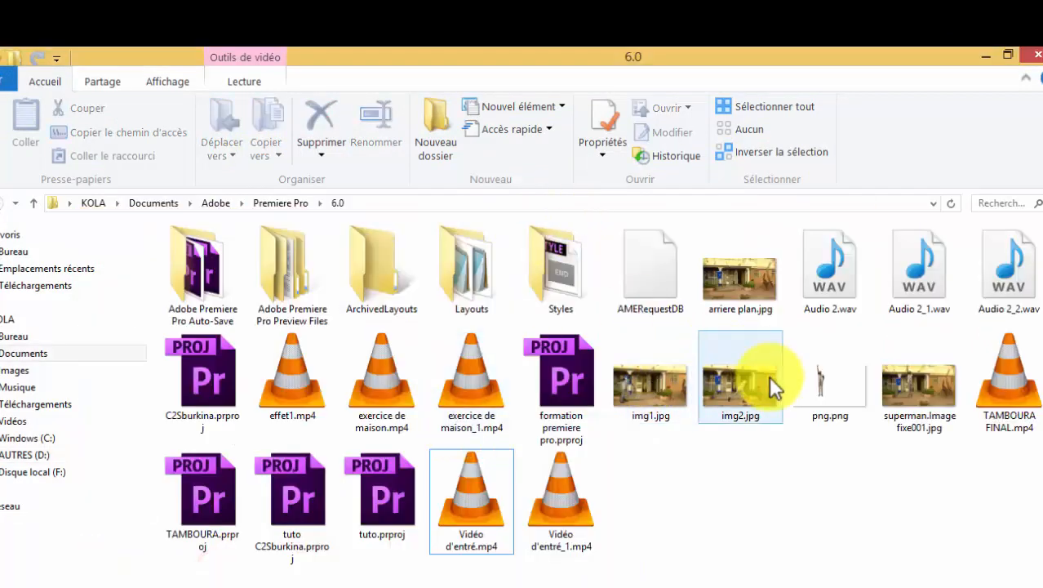
click(677, 398)
click(733, 393)
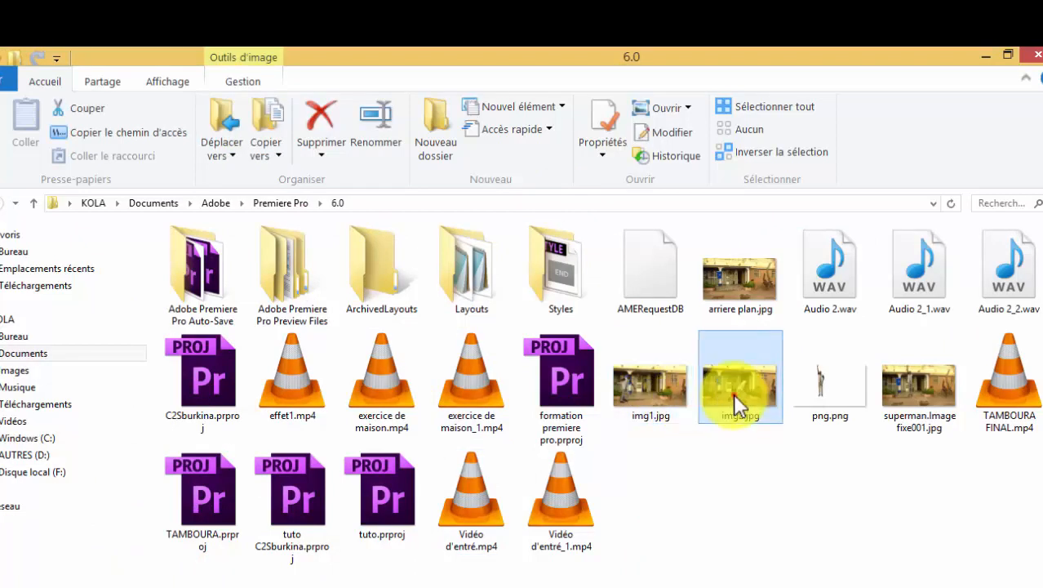
click(658, 391)
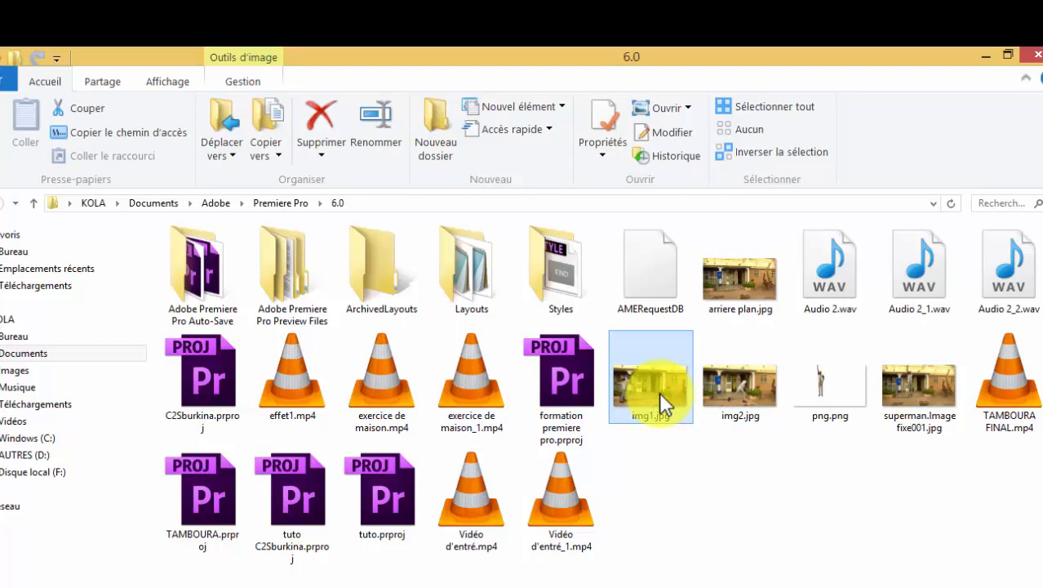
right_click(659, 391)
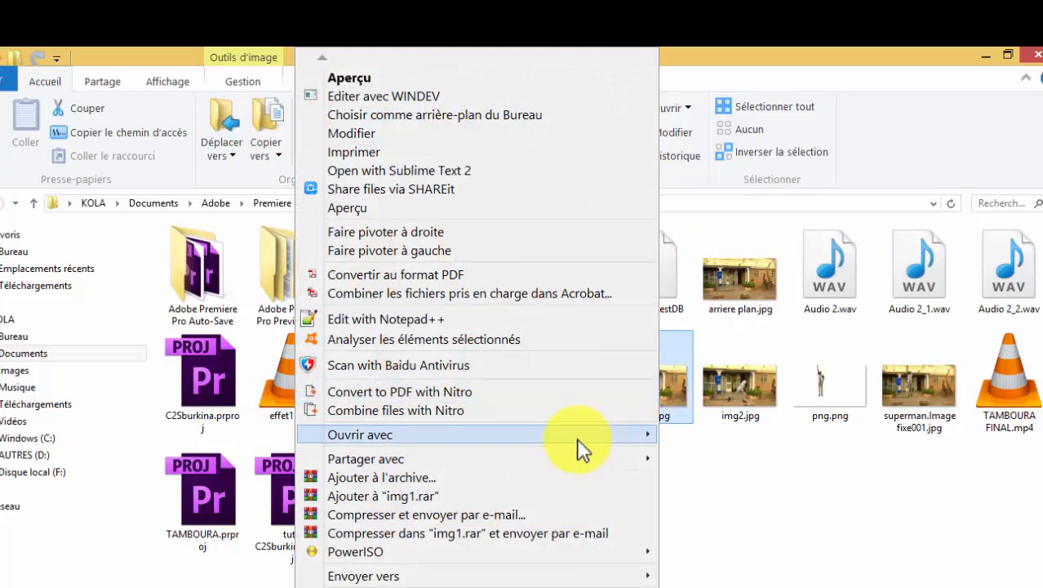
mouse_move(577, 437)
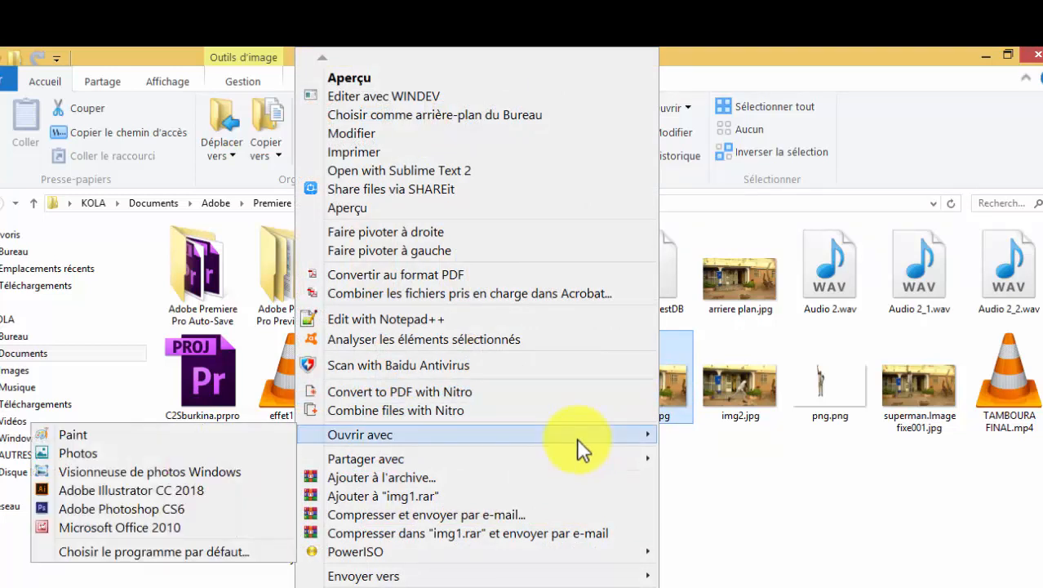
click(253, 510)
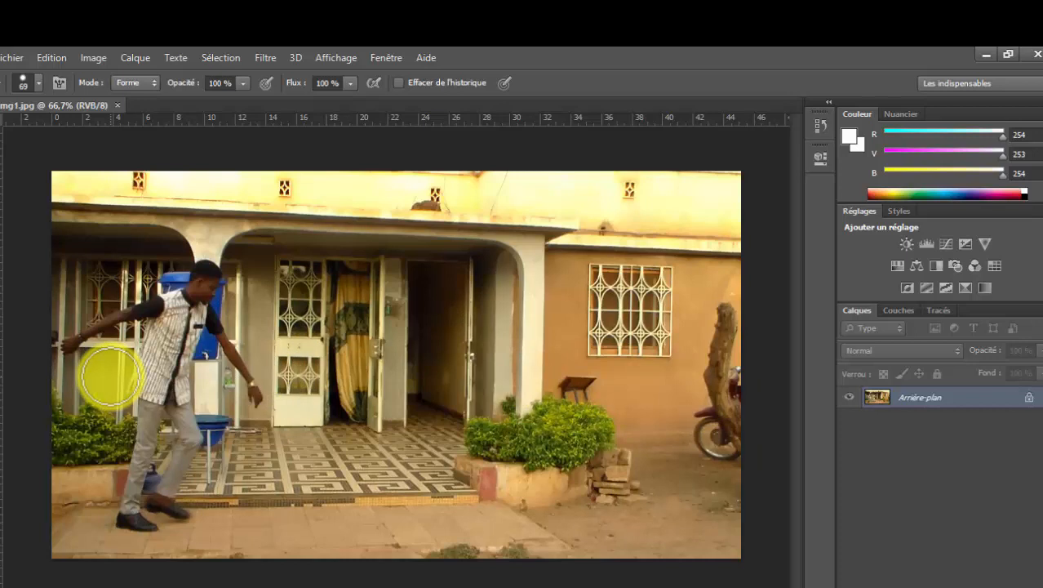
Step: Select the man's head, shirt and upper trousers with the Quick Selection tool
key(ctrl+plus)
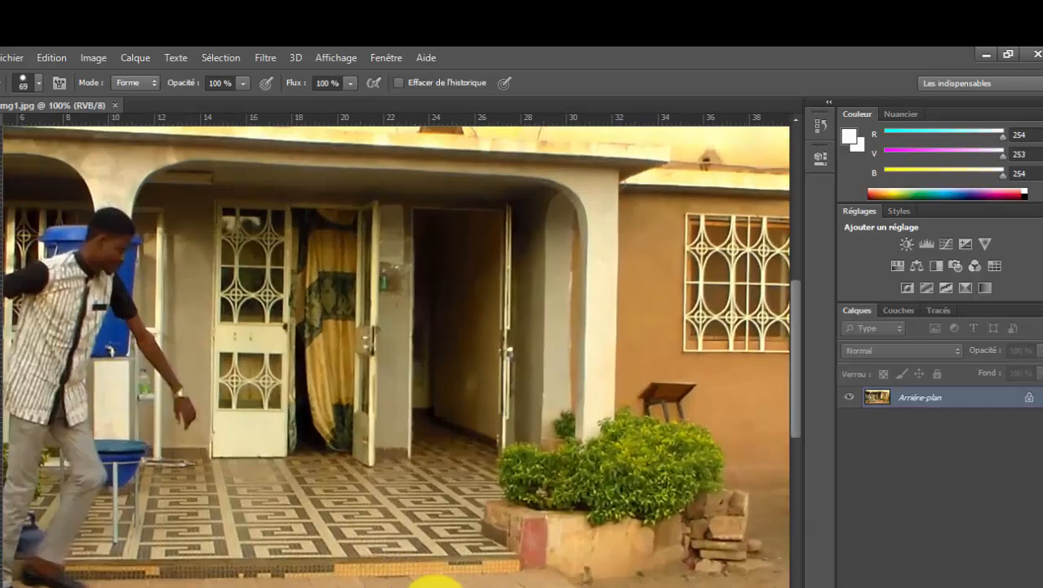
drag(430, 587, 327, 587)
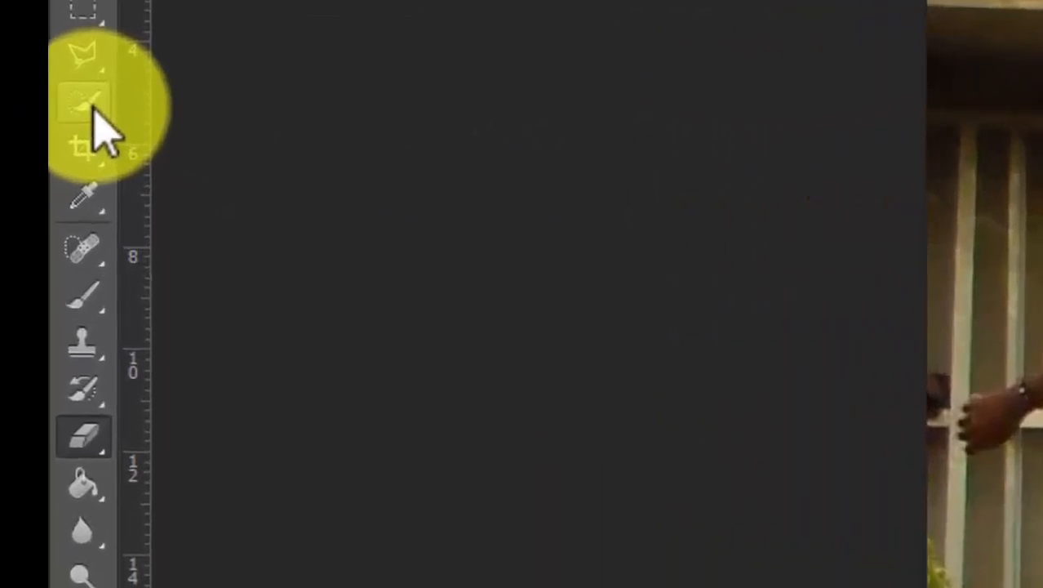
click(96, 107)
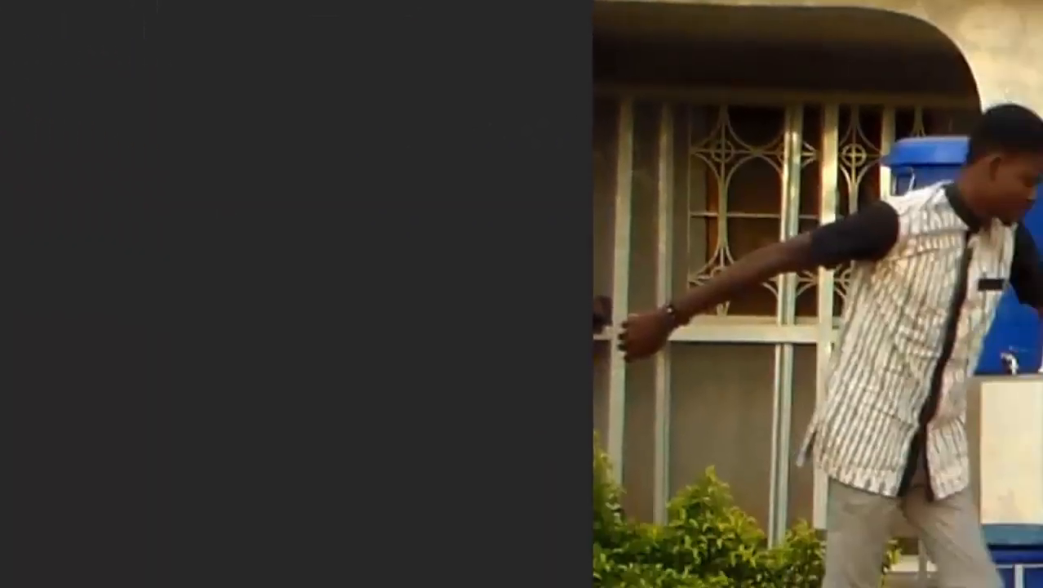
click(998, 160)
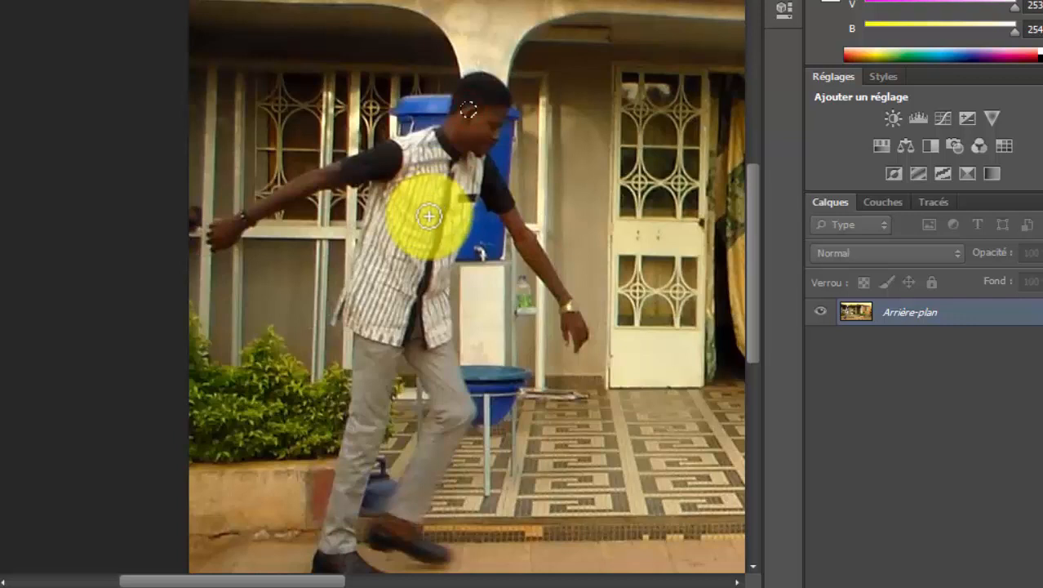
mouse_move(428, 216)
mouse_down()
mouse_move(393, 355)
mouse_move(413, 340)
mouse_move(439, 353)
mouse_move(432, 287)
mouse_move(446, 219)
mouse_move(473, 185)
mouse_up()
click(467, 193)
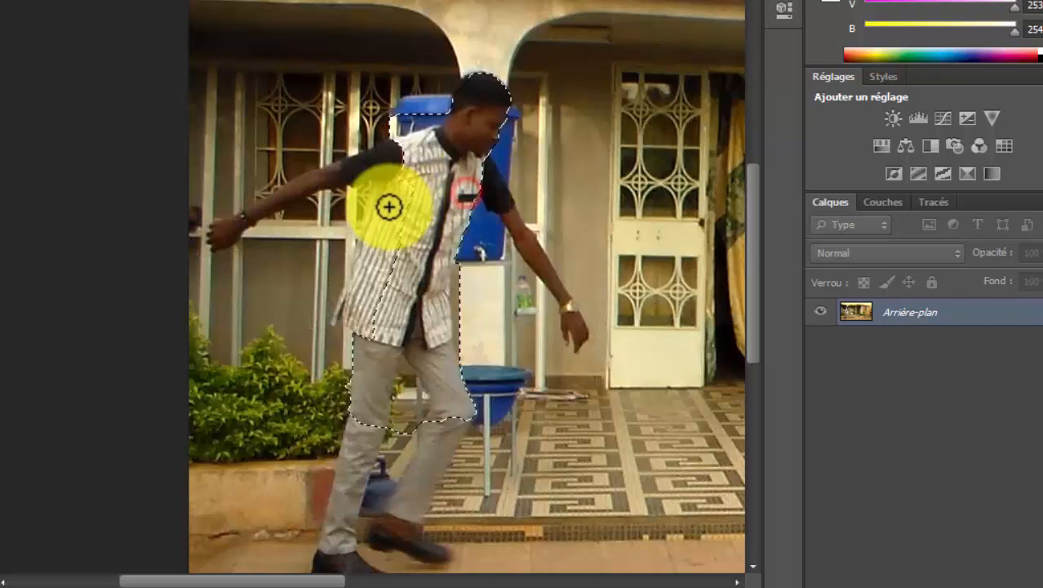
click(358, 284)
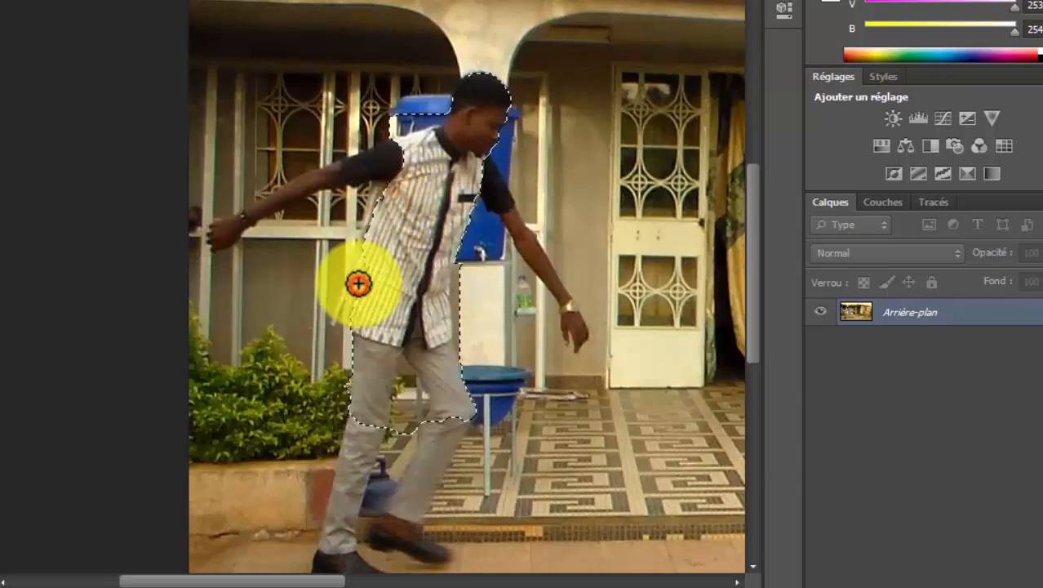
click(376, 206)
click(390, 173)
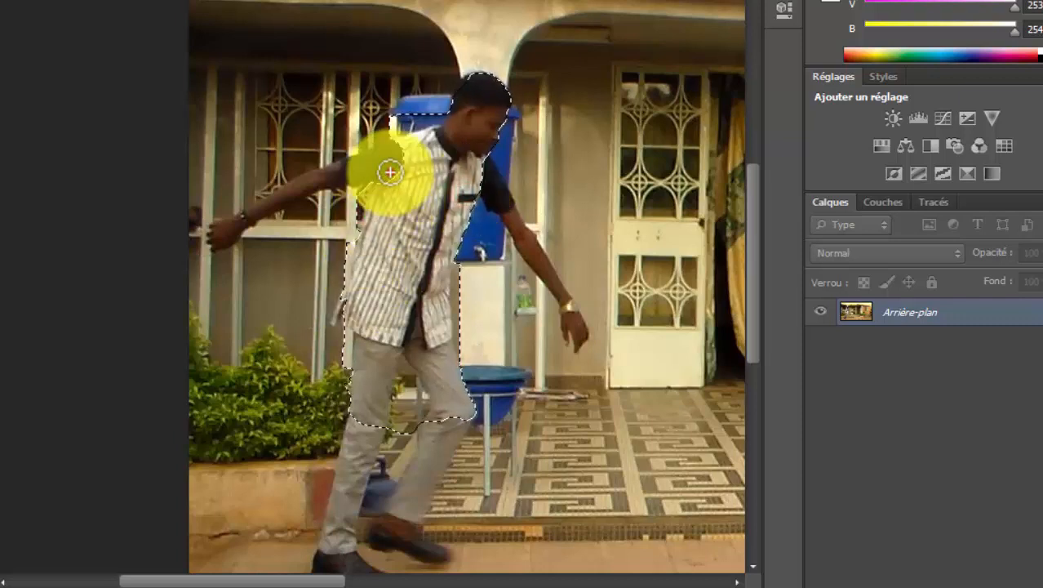
Step: Add both of the man's outstretched arms and hands to the selection
click(321, 179)
drag(322, 179, 255, 213)
click(222, 237)
click(232, 224)
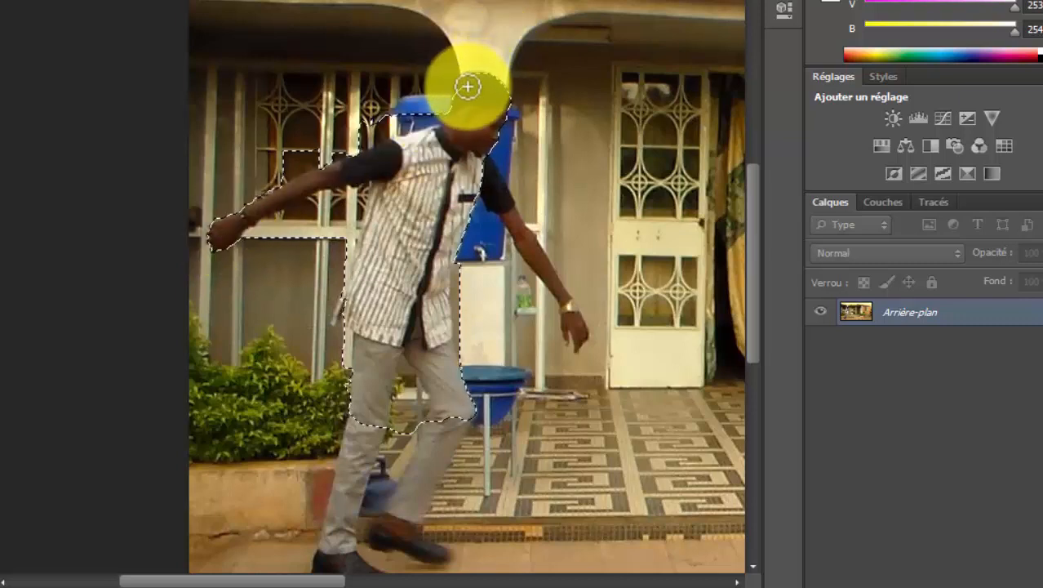
mouse_move(485, 151)
mouse_down()
mouse_move(503, 210)
mouse_move(559, 291)
mouse_move(569, 327)
mouse_up()
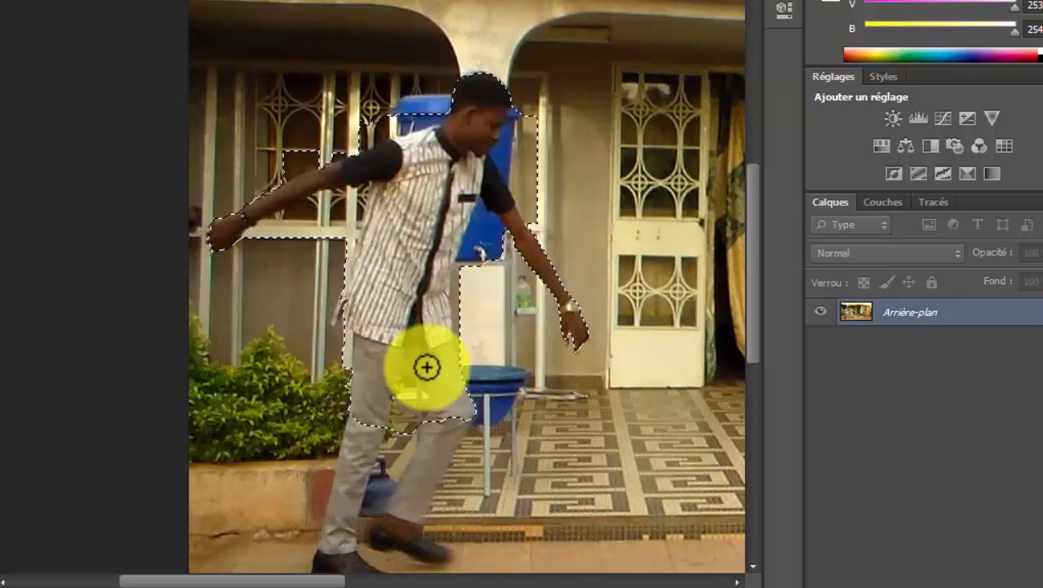
Step: Extend the selection over the man's lower legs and both shoes
click(428, 451)
drag(333, 571, 346, 484)
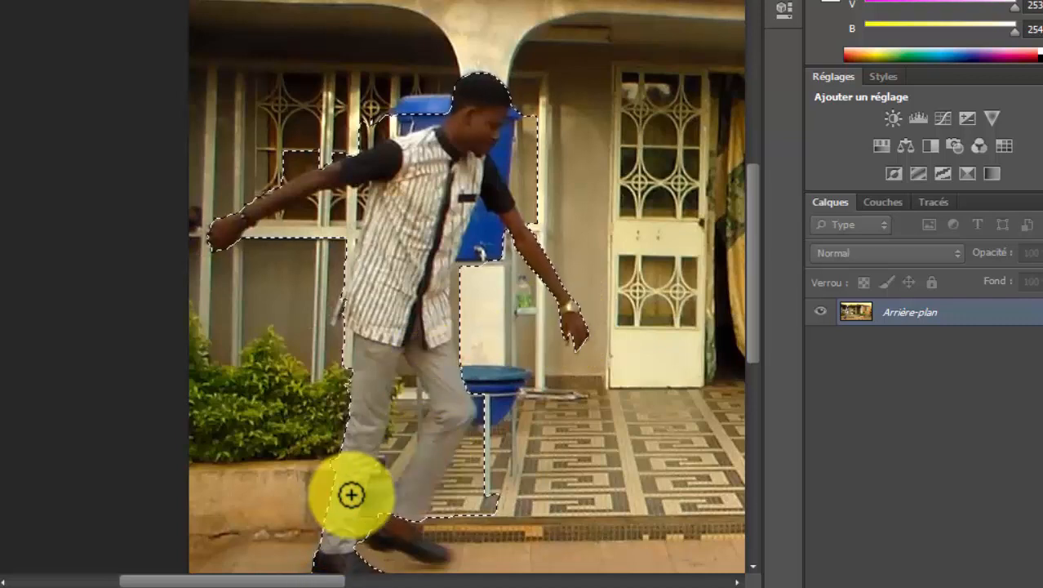
drag(750, 337, 752, 392)
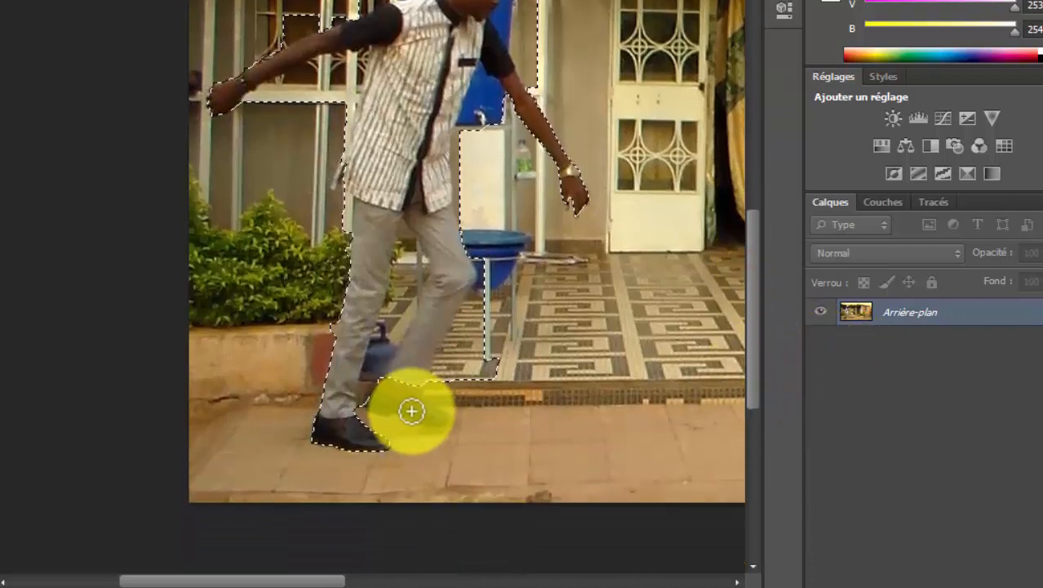
click(445, 421)
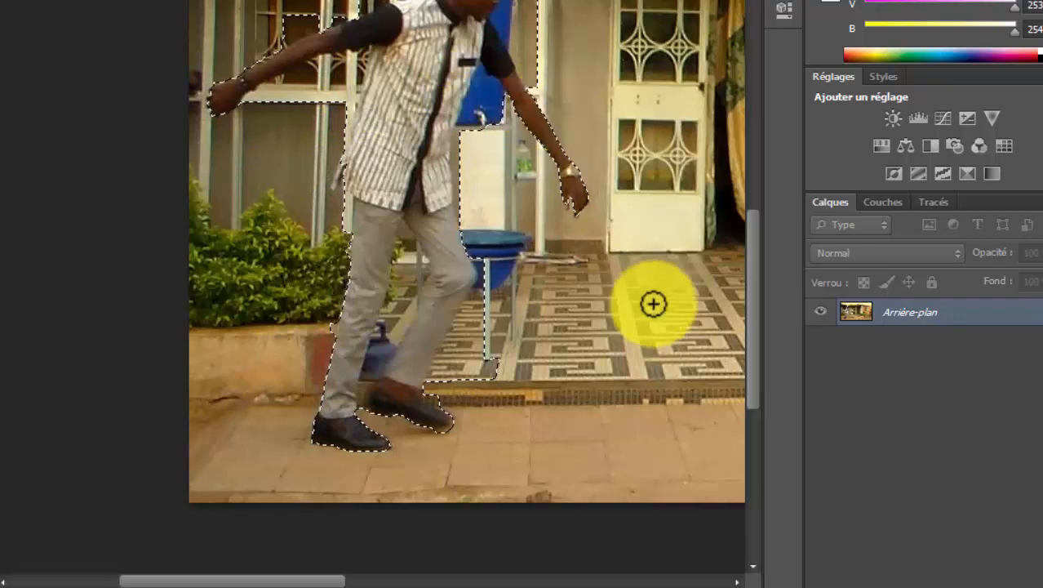
drag(751, 324, 760, 284)
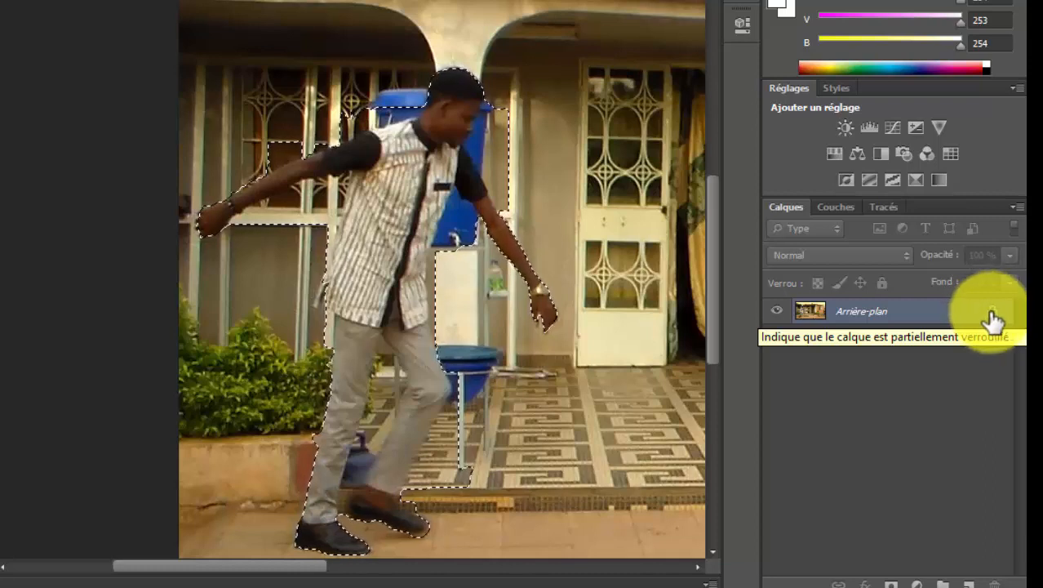
Step: Convert the locked background into the regular layer Calque 0 and delete everything outside the selected man
double_click(989, 318)
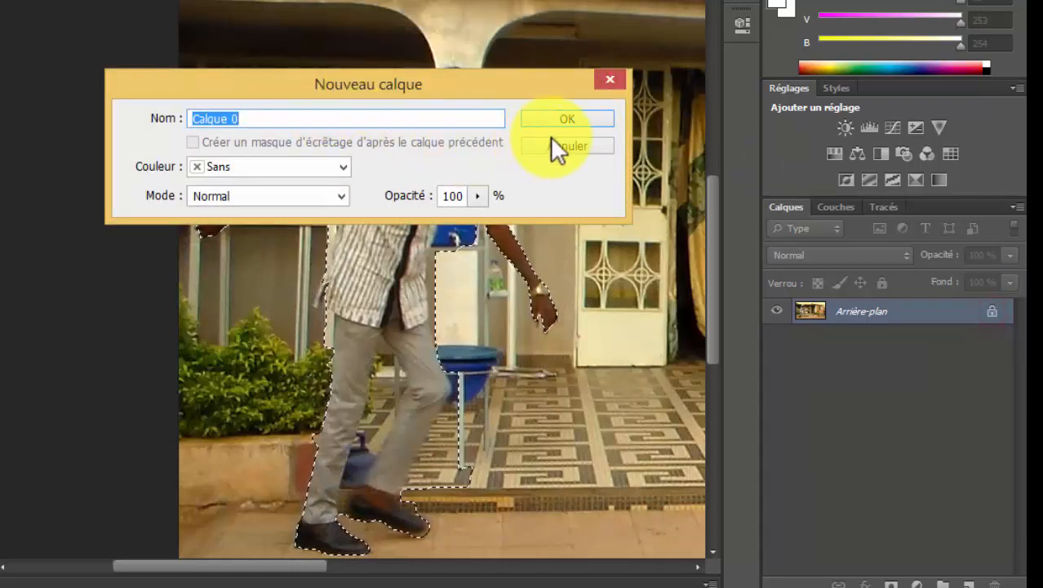
click(552, 118)
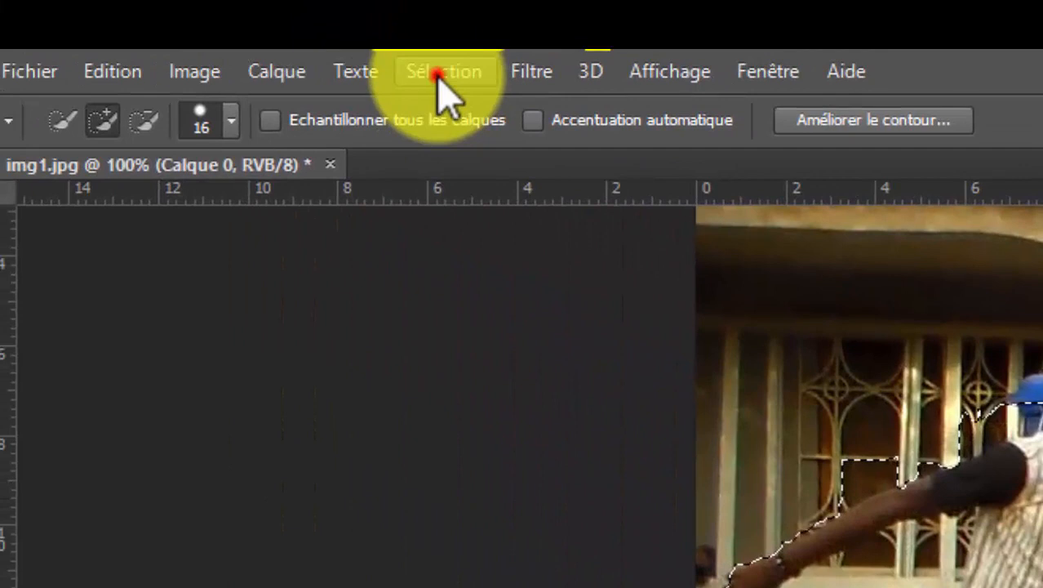
click(442, 71)
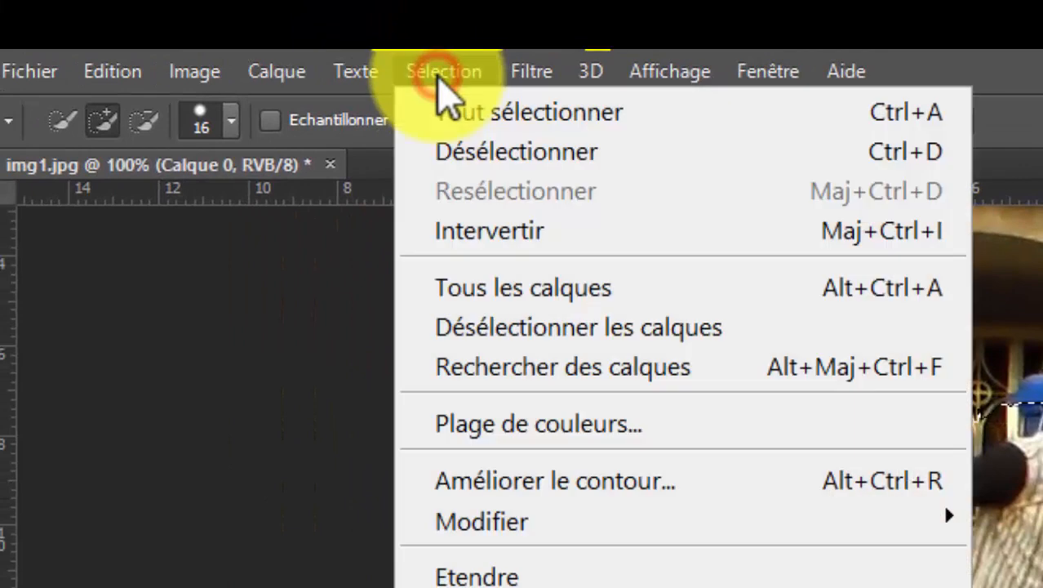
click(490, 232)
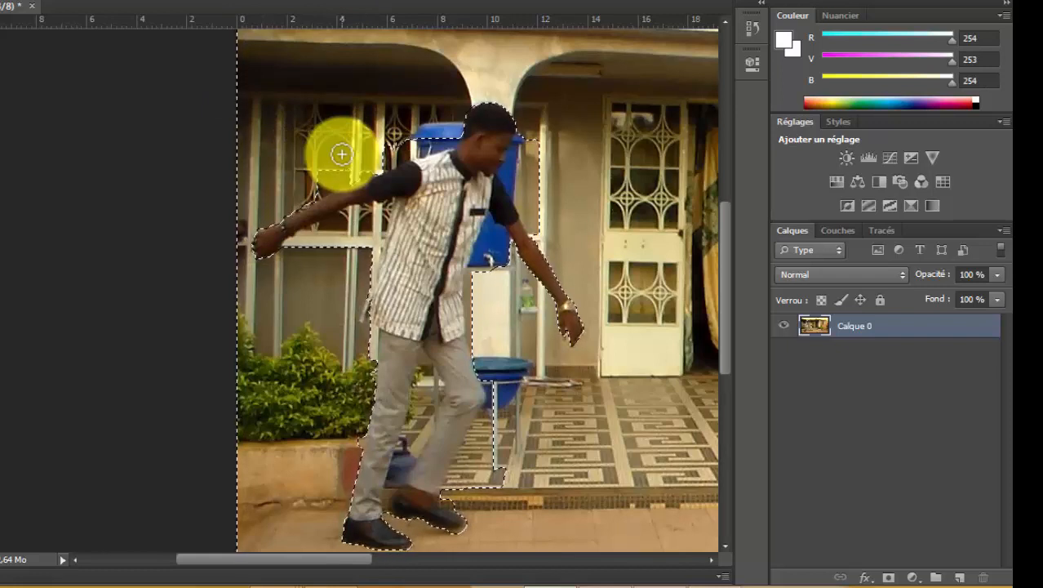
key(Delete)
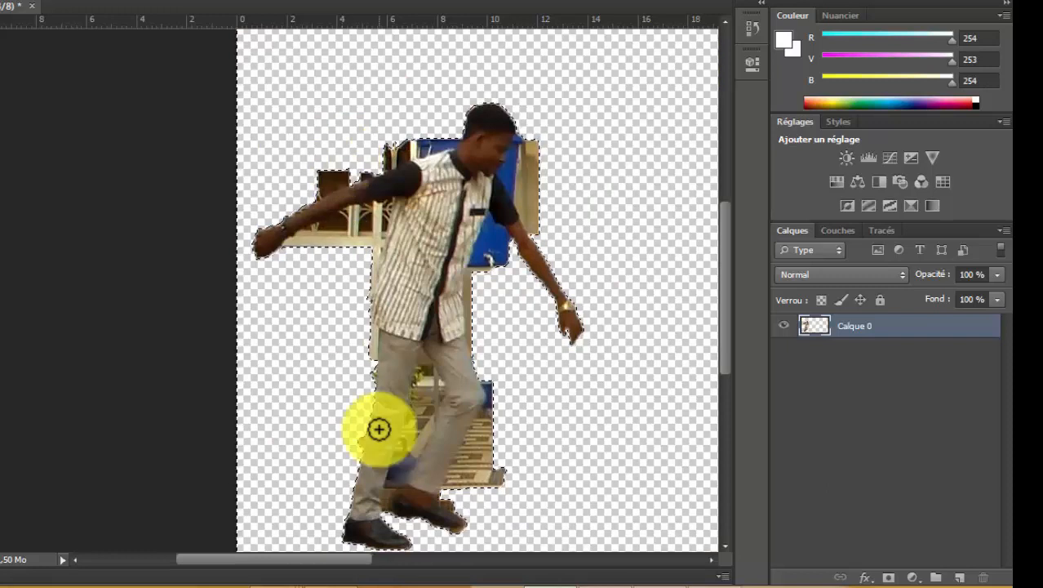
Step: Clear the selection around the cut-out man
drag(333, 560, 379, 561)
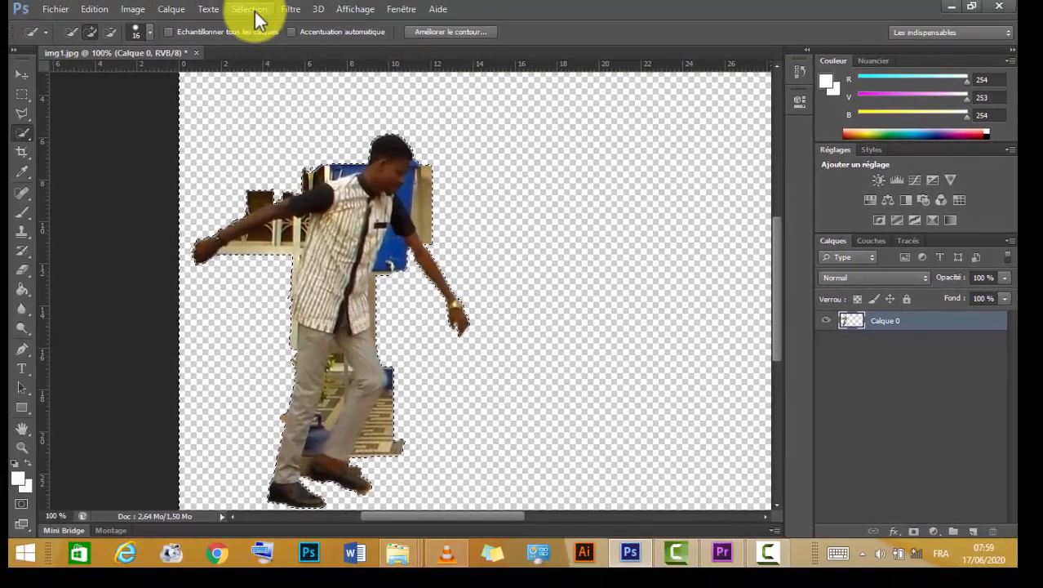
click(255, 11)
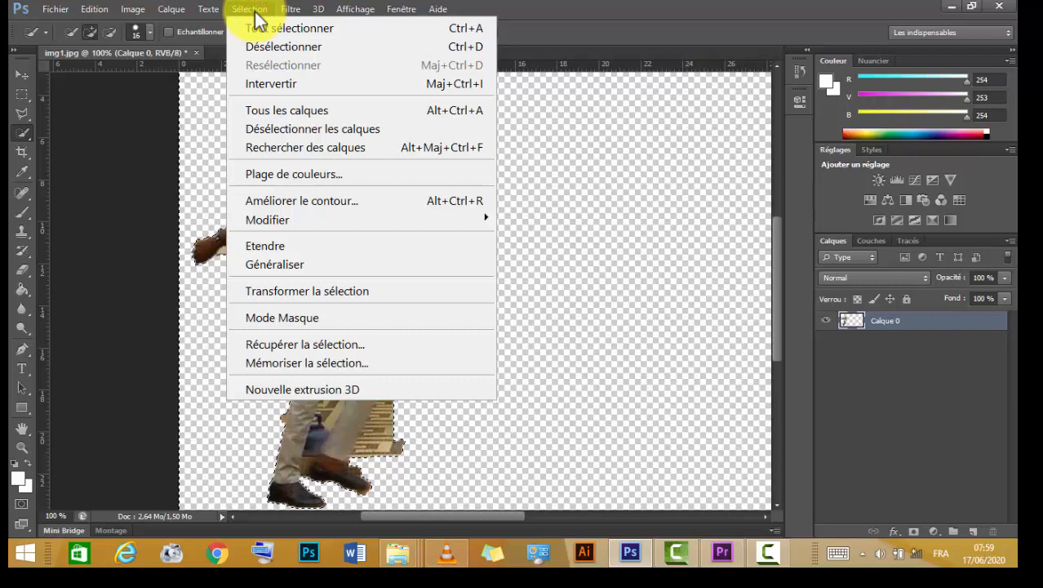
click(273, 47)
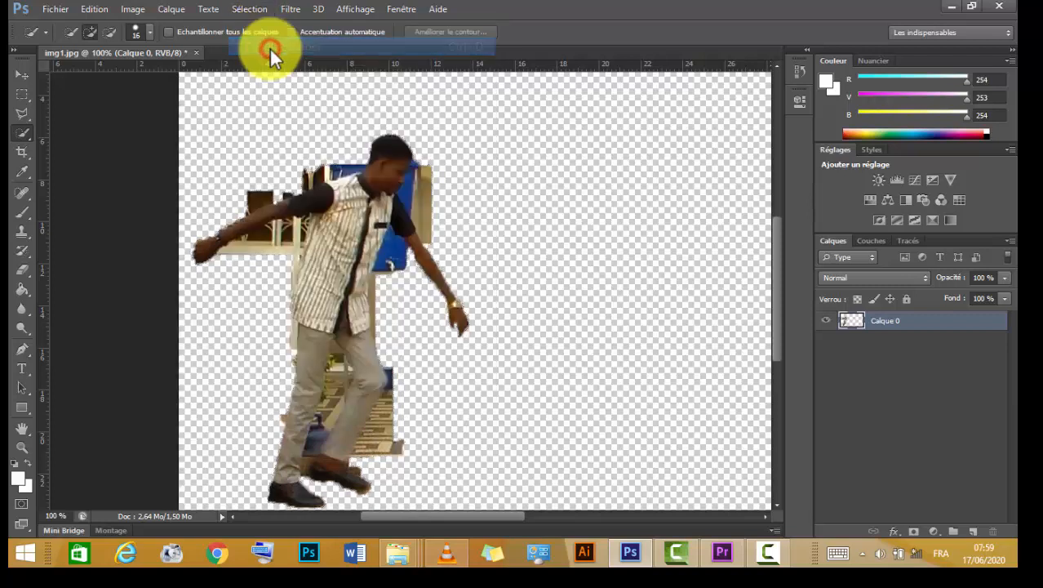
Step: Erase the background remnants above the man's rear arm and beside his front shoulder with the 69 px Eraser
click(23, 276)
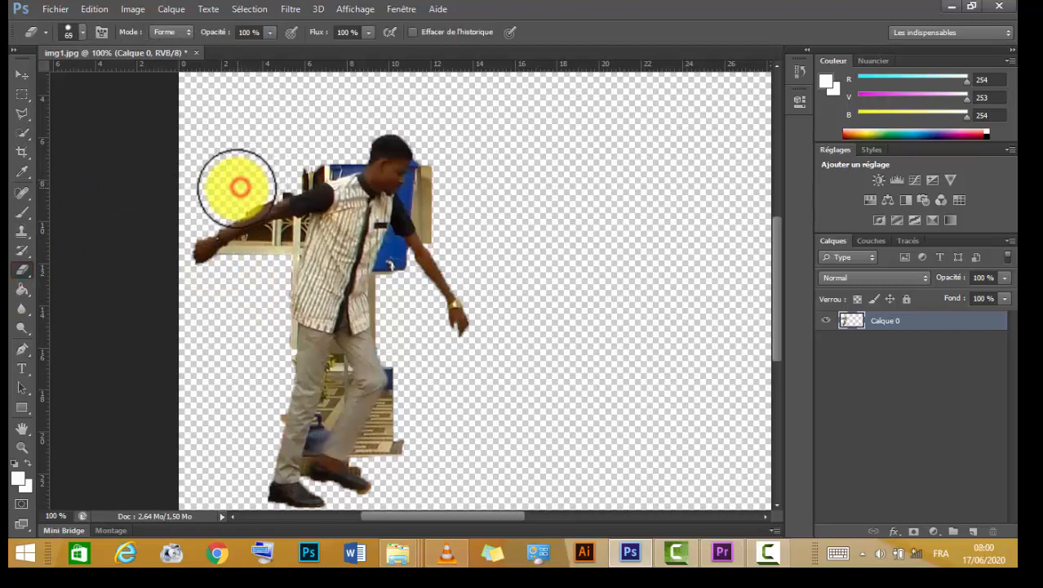
click(300, 162)
drag(297, 166, 276, 173)
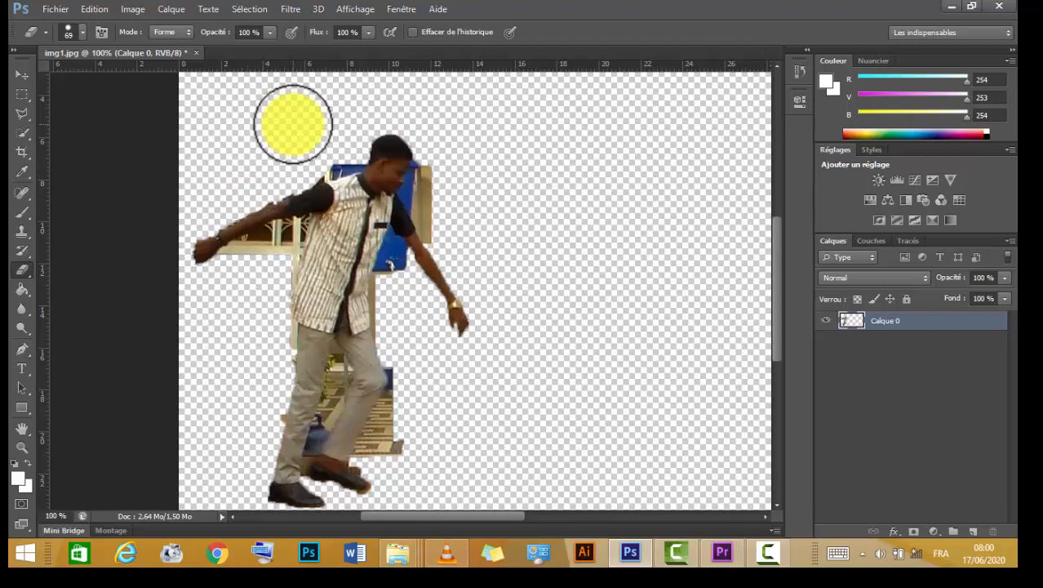
click(435, 170)
click(432, 184)
click(433, 196)
click(437, 214)
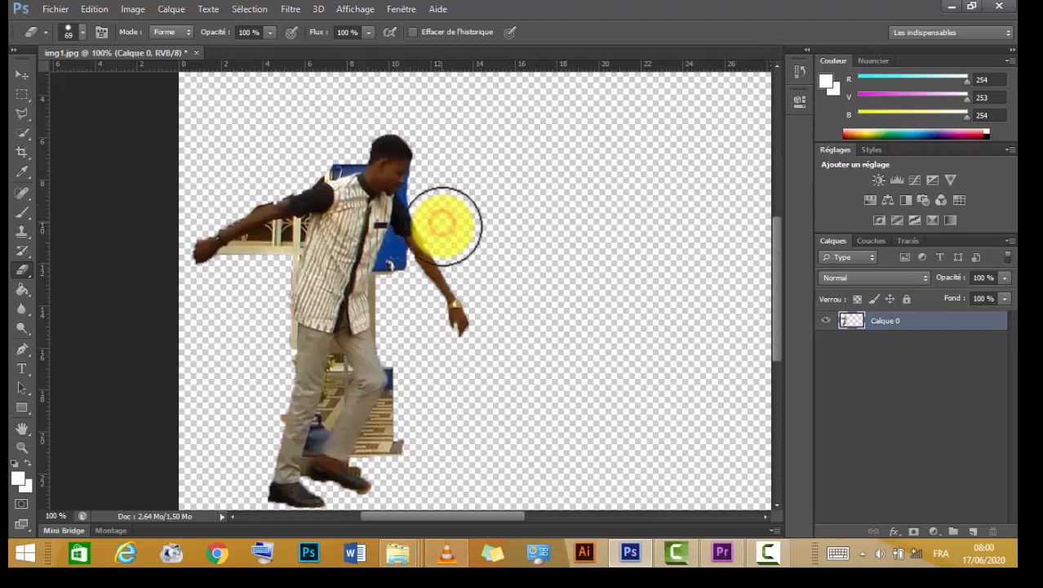
Step: Reduce the Eraser's brush size to 23 px for finer cleanup around the man
click(97, 10)
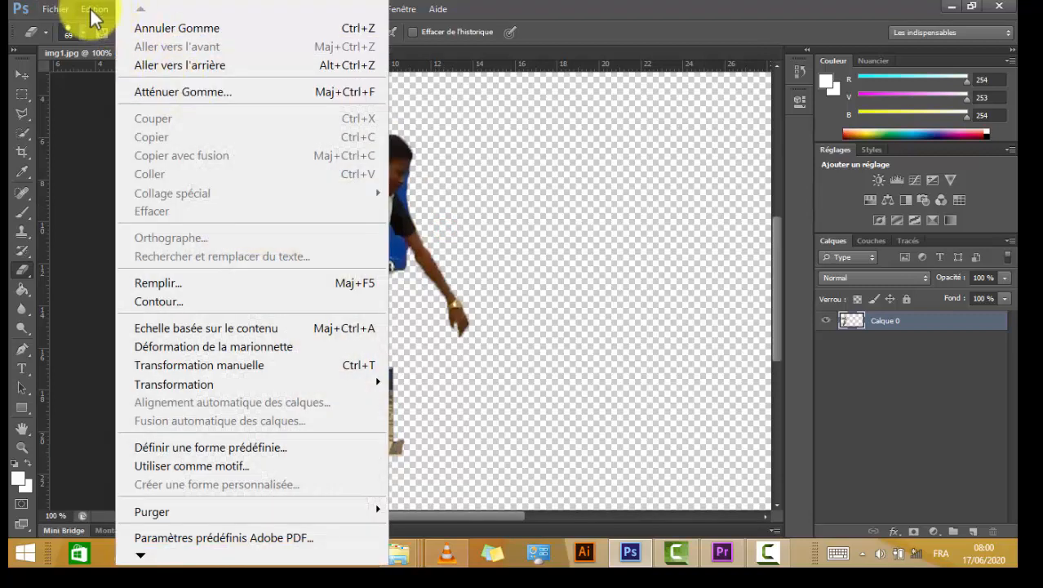
click(92, 11)
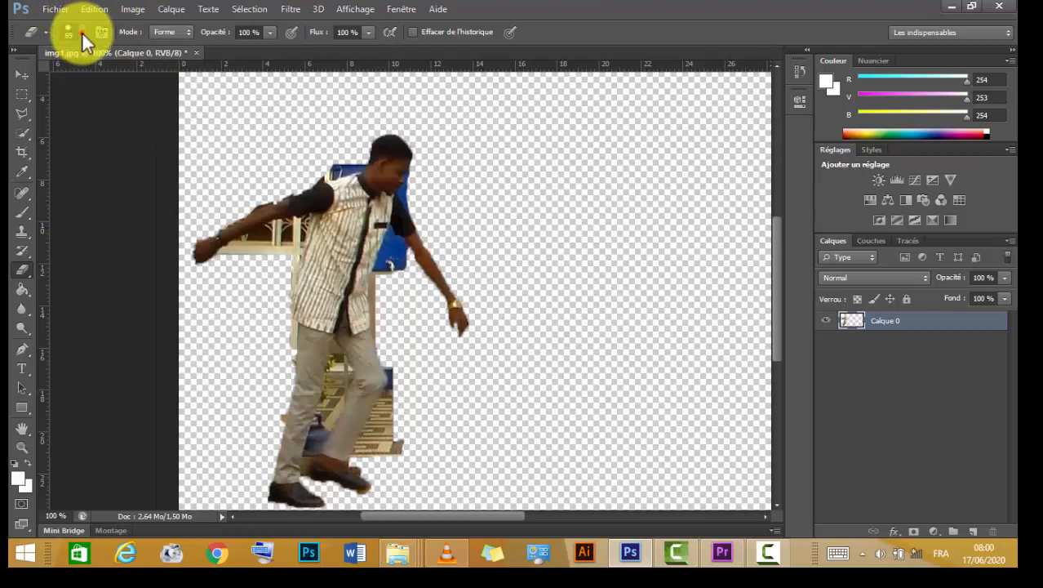
click(81, 32)
drag(79, 80, 46, 80)
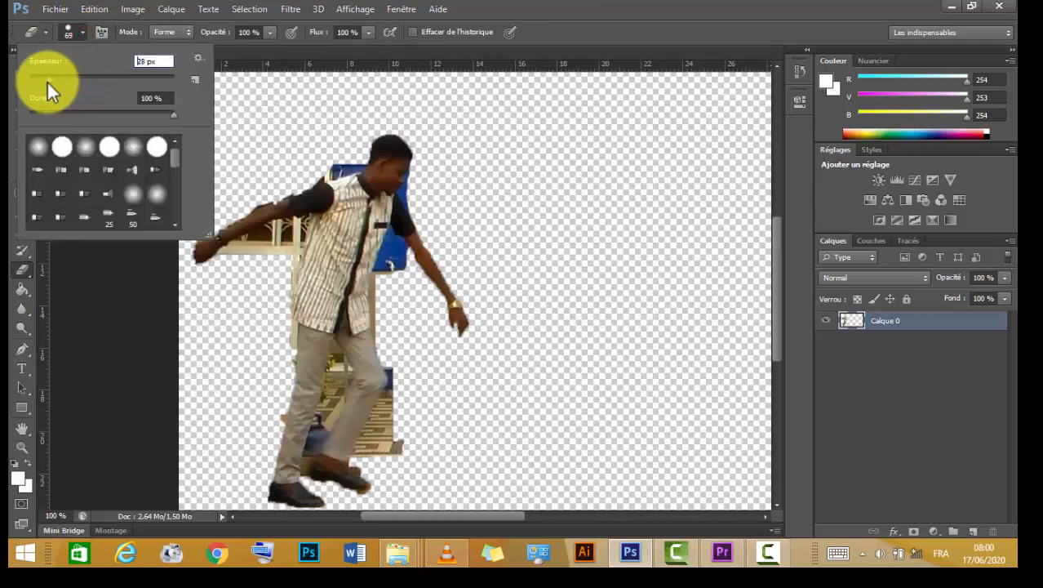
click(80, 27)
key(ctrl+plus)
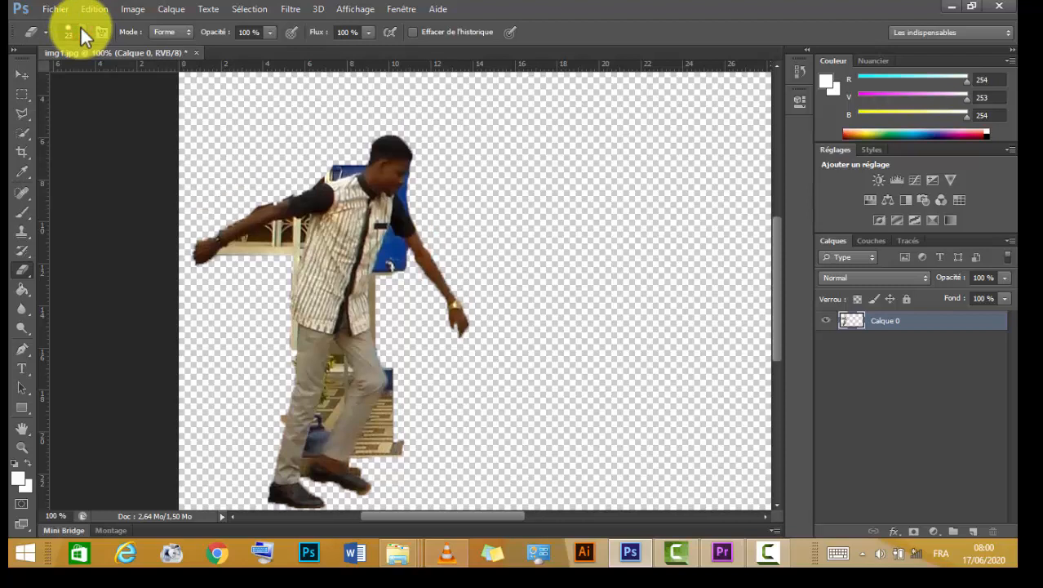
Step: Erase the background in front of the man's torso and face and above his rear shoulder with the 23 px Eraser
mouse_move(379, 239)
mouse_down()
mouse_move(374, 203)
mouse_move(385, 208)
mouse_move(390, 250)
mouse_move(369, 248)
mouse_move(366, 199)
mouse_move(346, 334)
mouse_move(383, 498)
mouse_up()
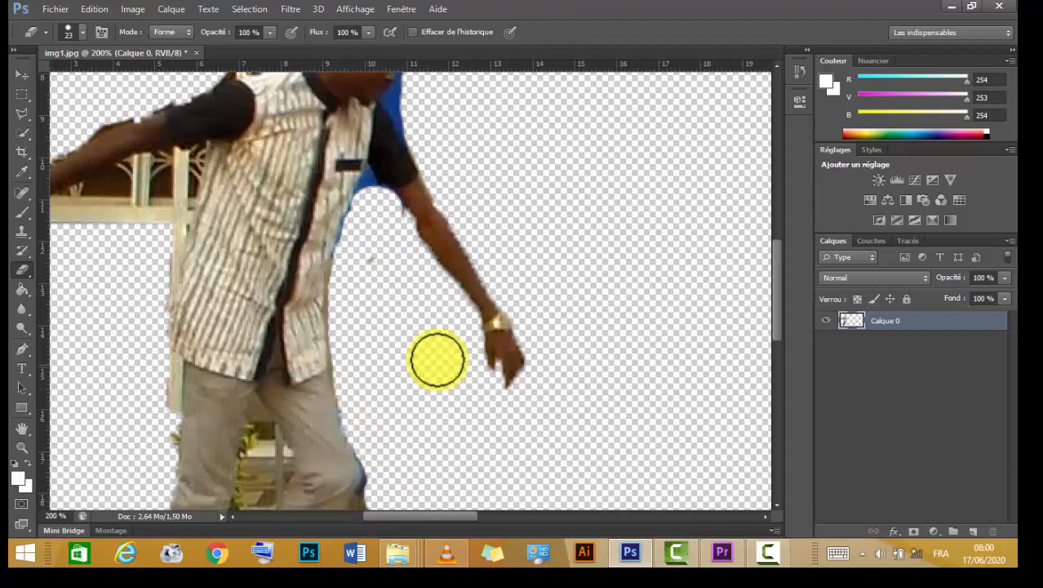
drag(780, 312, 773, 258)
mouse_move(412, 297)
mouse_down()
mouse_move(401, 333)
mouse_move(412, 347)
mouse_up()
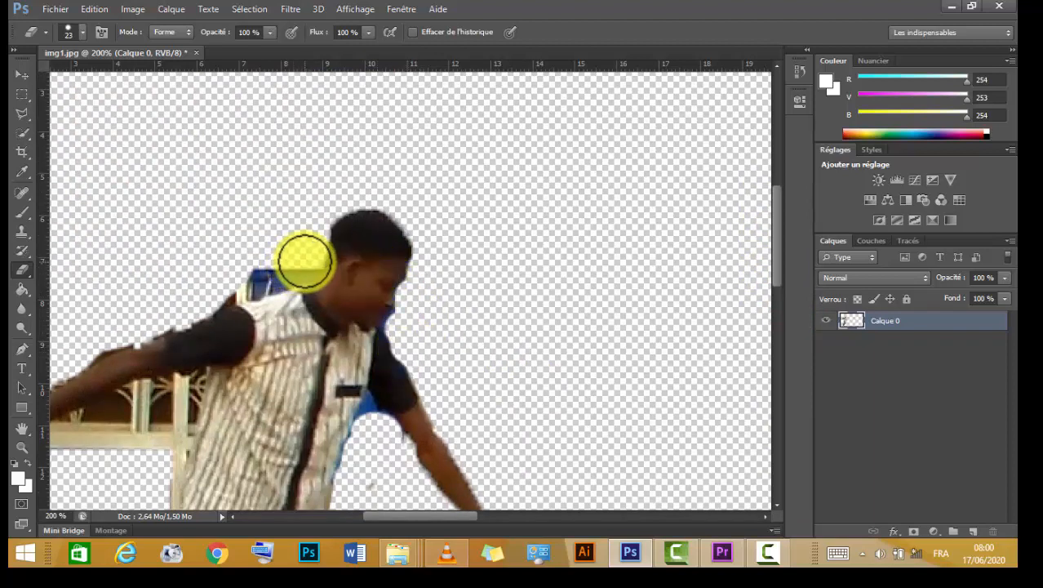
drag(304, 260, 239, 286)
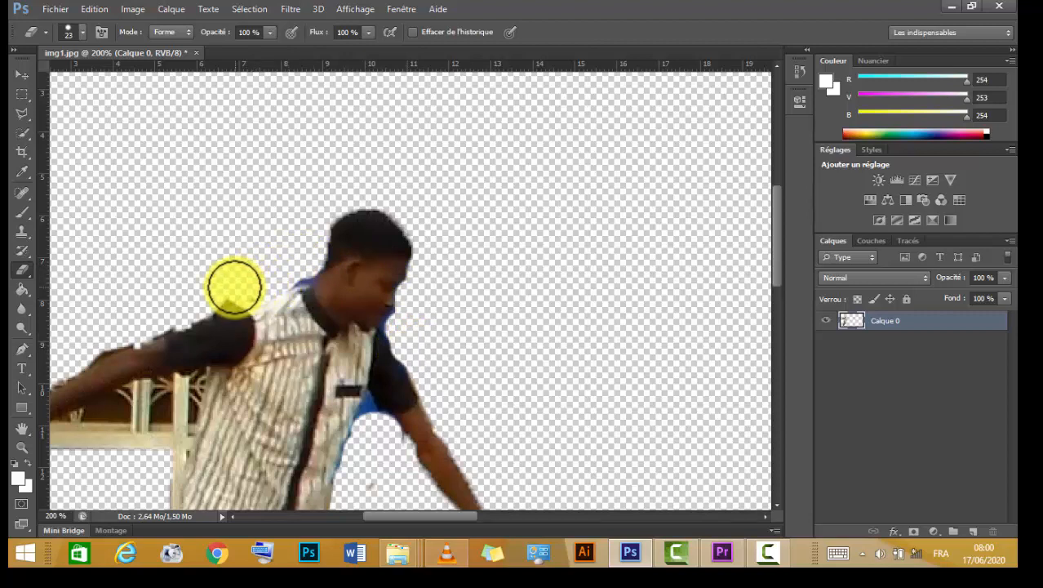
Step: Erase the background remnants below and above the man's rear arm and behind his neck
mouse_move(136, 418)
mouse_down()
mouse_move(128, 400)
mouse_move(181, 395)
mouse_move(172, 426)
mouse_up()
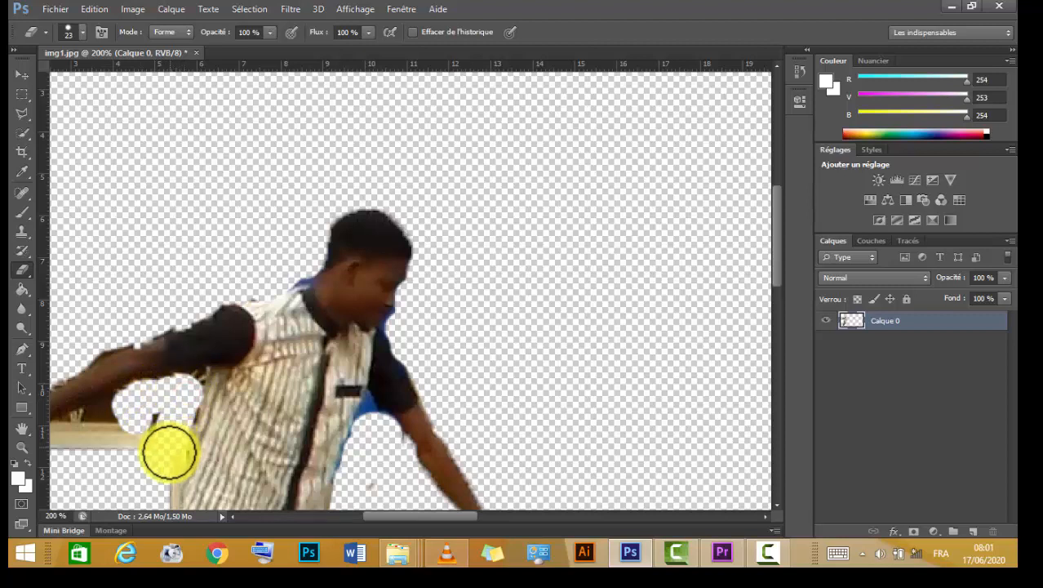
mouse_move(158, 423)
mouse_down()
mouse_move(141, 447)
mouse_move(123, 406)
mouse_move(73, 432)
mouse_up()
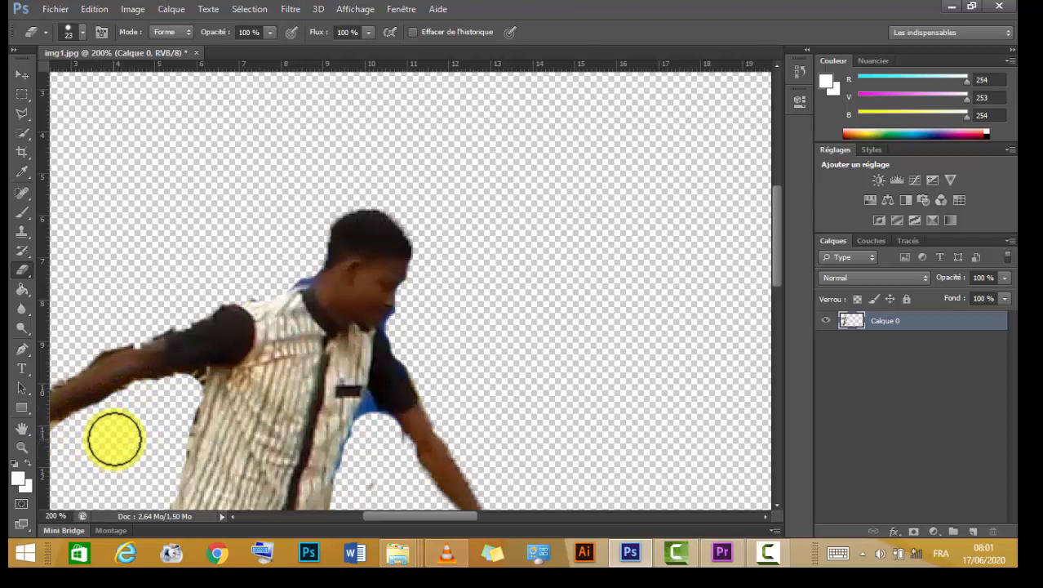
drag(165, 318, 110, 334)
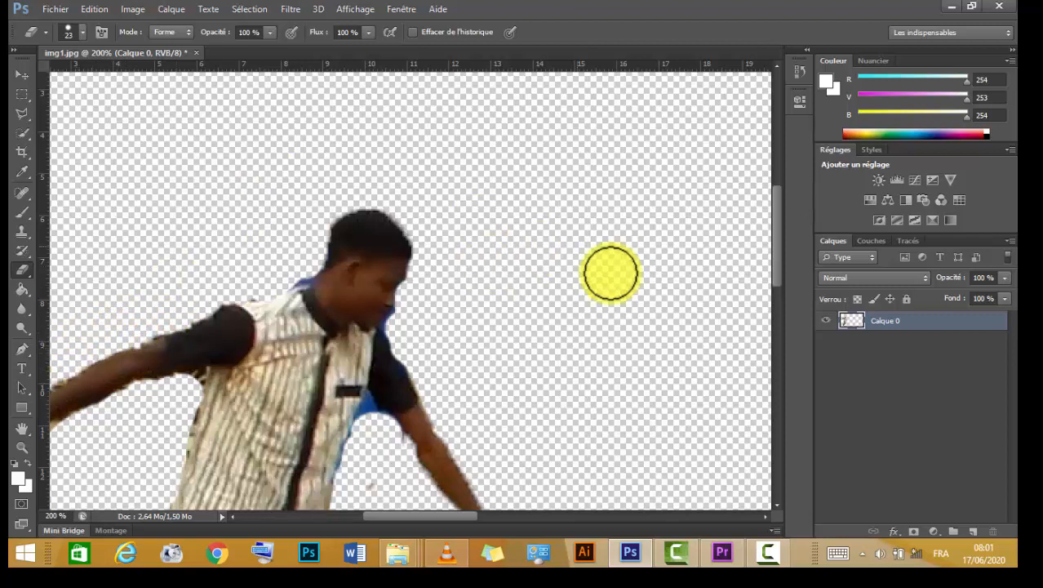
drag(293, 271, 300, 266)
Step: Erase the background remnants along the outer edges of the man's front and rear legs
mouse_move(777, 244)
mouse_down()
mouse_move(790, 327)
mouse_move(690, 350)
mouse_up()
mouse_move(376, 313)
mouse_down()
mouse_move(307, 441)
mouse_move(370, 412)
mouse_move(368, 378)
mouse_move(345, 419)
mouse_move(382, 342)
mouse_move(374, 430)
mouse_move(387, 434)
mouse_move(369, 435)
mouse_move(401, 412)
mouse_move(345, 457)
mouse_move(308, 455)
mouse_up()
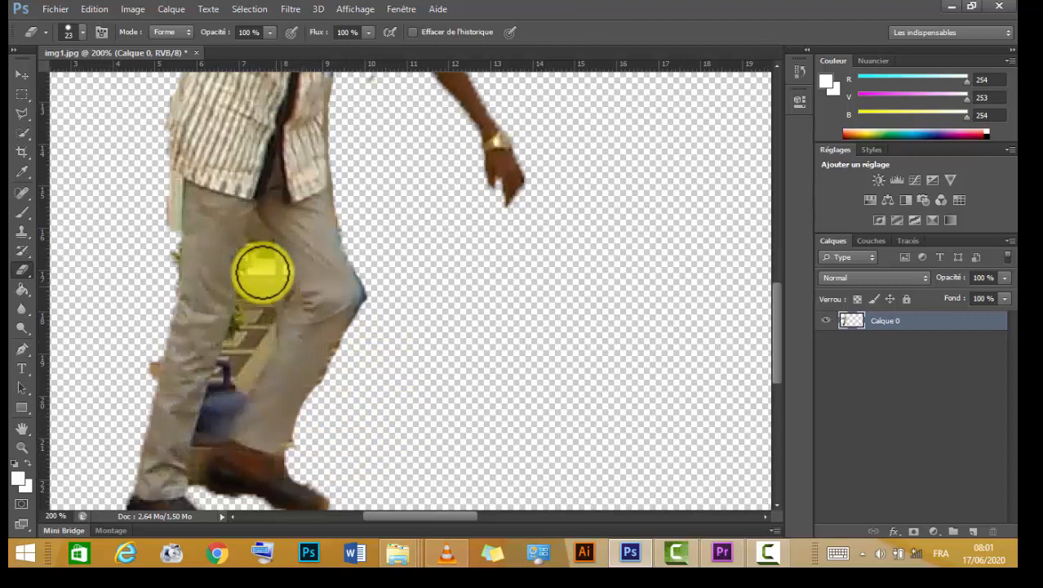
drag(147, 355, 141, 374)
Step: Reduce the Eraser's brush size to 4 px and trace along the inner edges of both legs
click(85, 34)
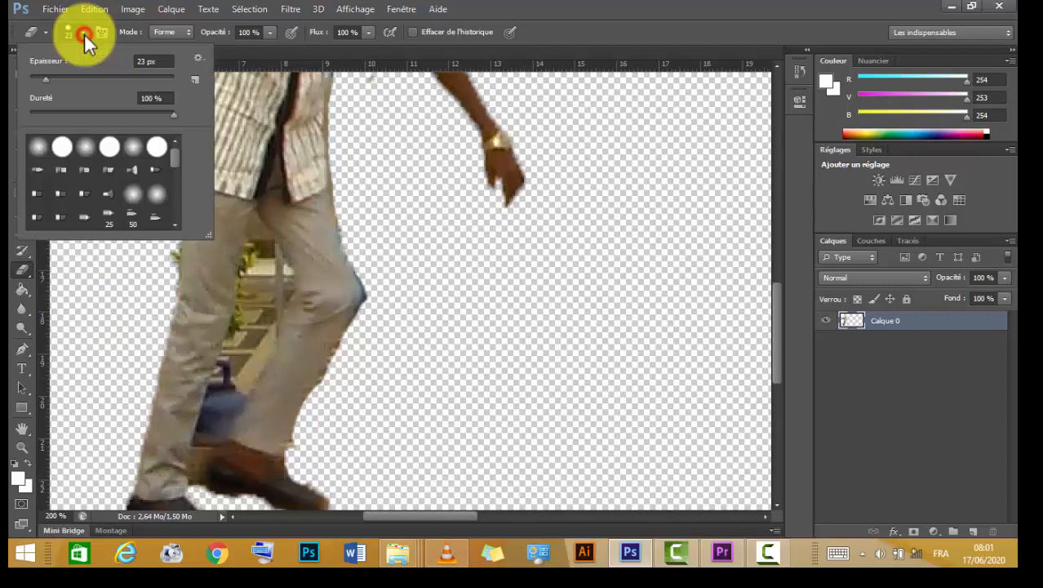
click(32, 76)
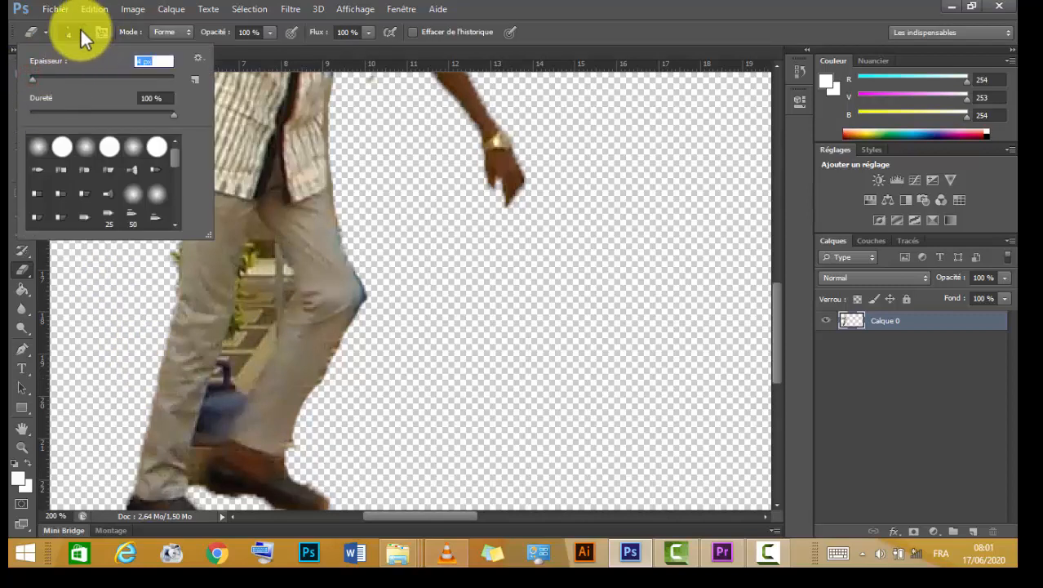
click(80, 29)
drag(247, 255, 189, 467)
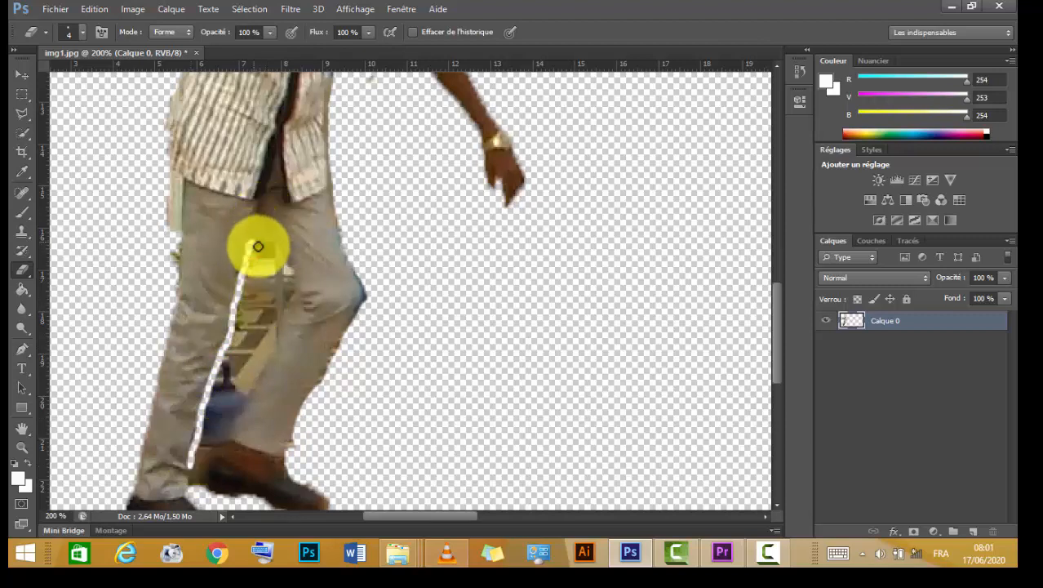
mouse_move(284, 264)
mouse_down()
mouse_move(292, 281)
mouse_move(219, 458)
mouse_up()
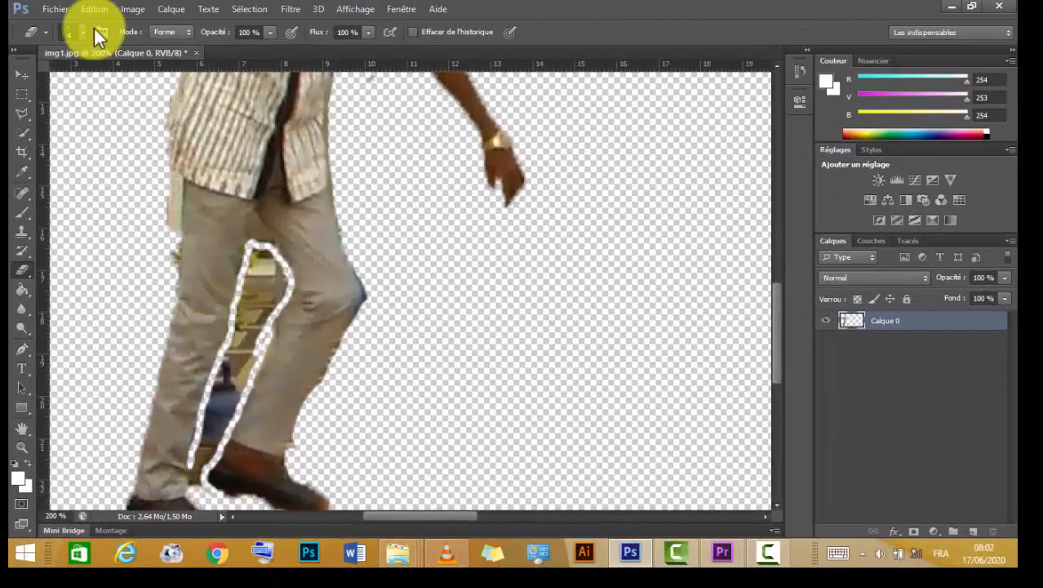
Step: Set the Eraser's brush size to 8 px and clear the remaining background between the man's legs
click(84, 32)
drag(143, 59, 118, 70)
text(8)
key(Return)
mouse_move(254, 274)
mouse_down()
mouse_move(284, 284)
mouse_move(241, 371)
mouse_move(270, 312)
mouse_move(267, 267)
mouse_move(237, 353)
mouse_move(263, 303)
mouse_move(248, 277)
mouse_move(195, 467)
mouse_move(195, 483)
mouse_move(239, 363)
mouse_move(231, 404)
mouse_move(241, 390)
mouse_move(243, 377)
mouse_move(204, 470)
mouse_move(241, 490)
mouse_up()
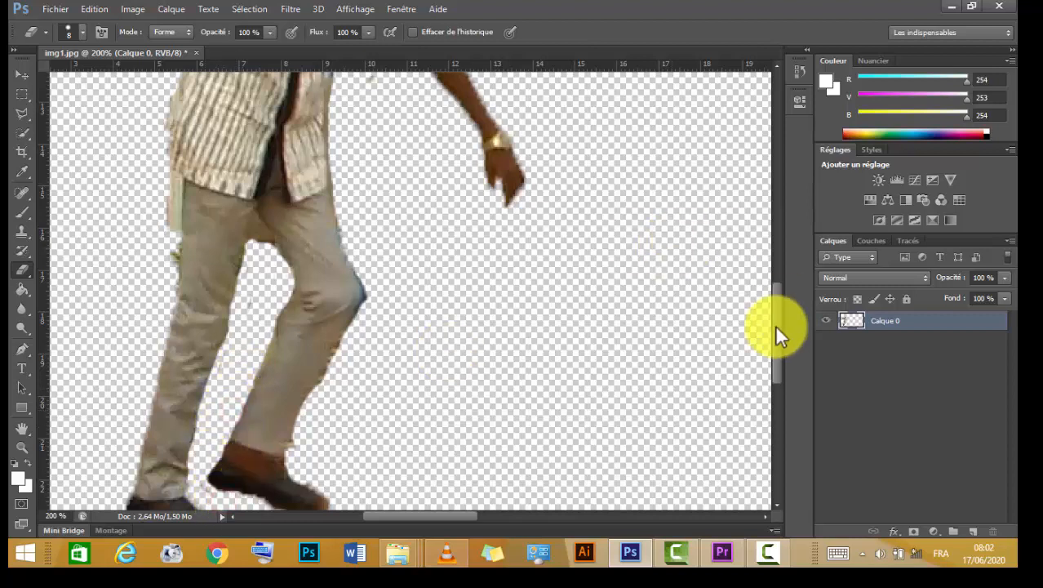
Step: Erase the remnants along the front shin and knee and the blue patch between the chest and front arm
drag(777, 339, 778, 372)
drag(302, 405, 306, 399)
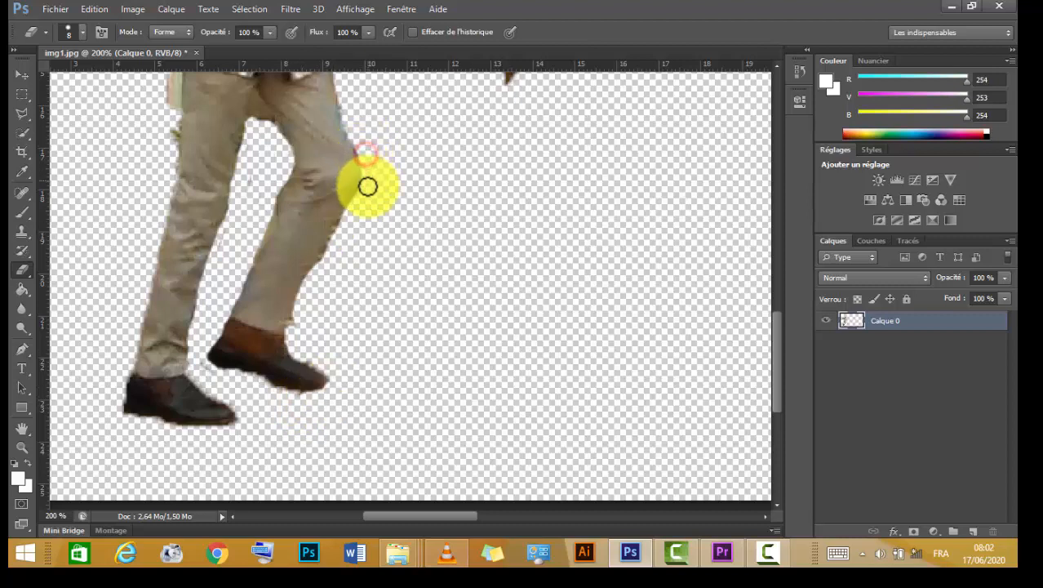
drag(777, 370, 777, 301)
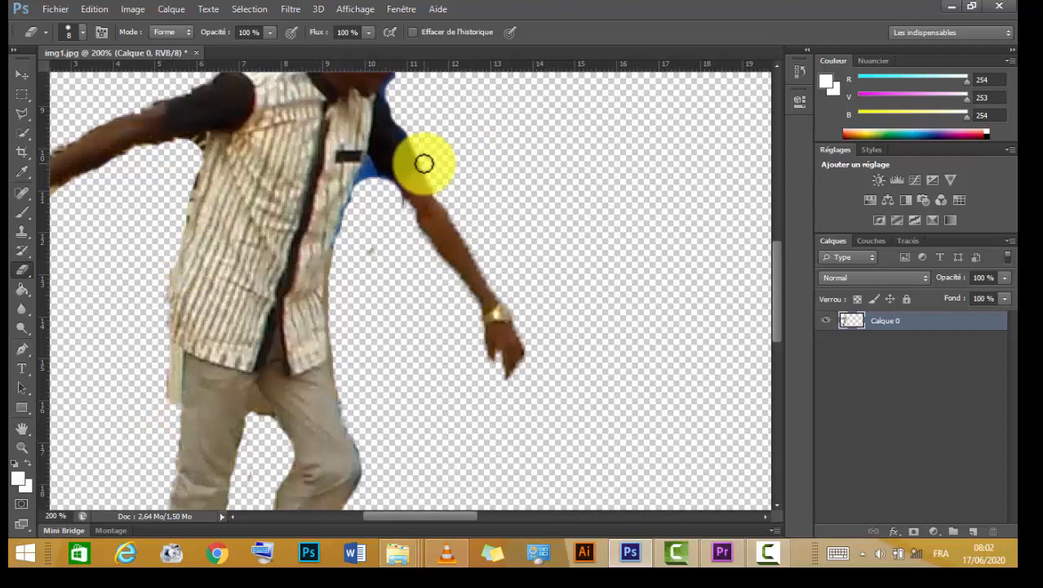
click(368, 173)
mouse_move(368, 166)
mouse_down()
mouse_move(400, 202)
mouse_move(363, 168)
mouse_move(348, 214)
mouse_up()
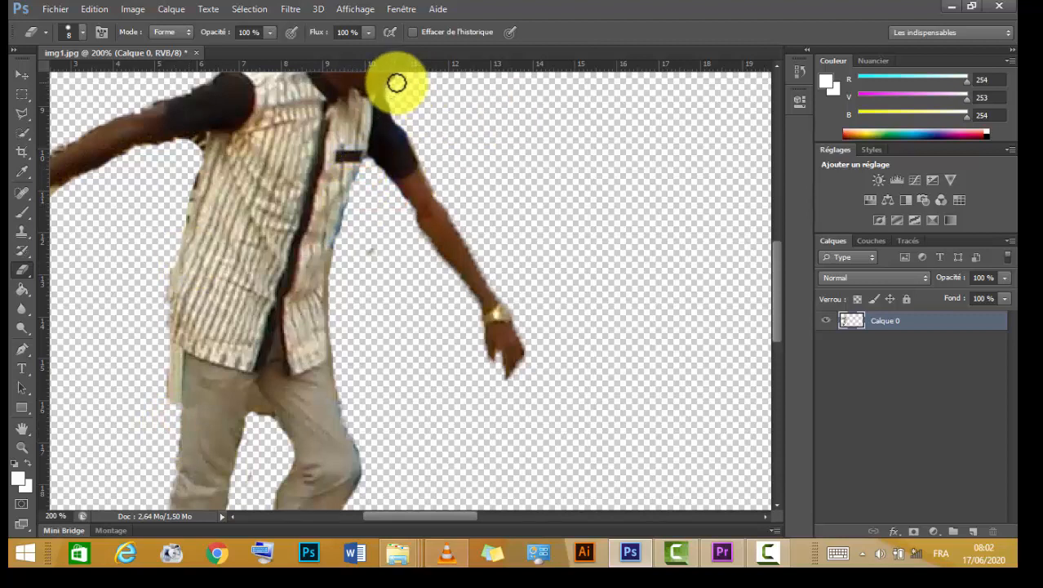
Step: Clean up the cut-out's edges under the rear armpit, at the crotch and around the front hand and neck
click(200, 143)
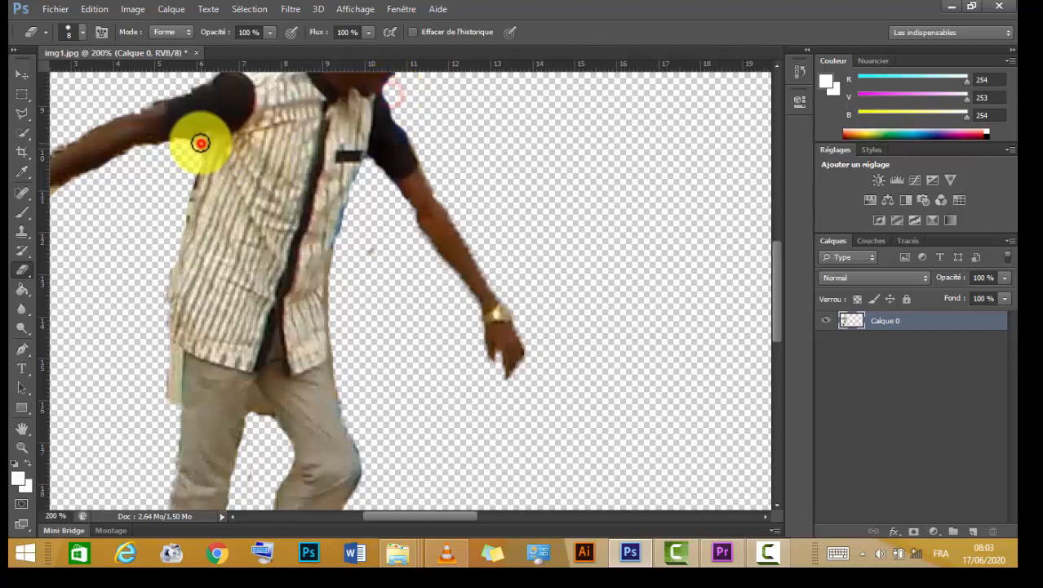
click(181, 150)
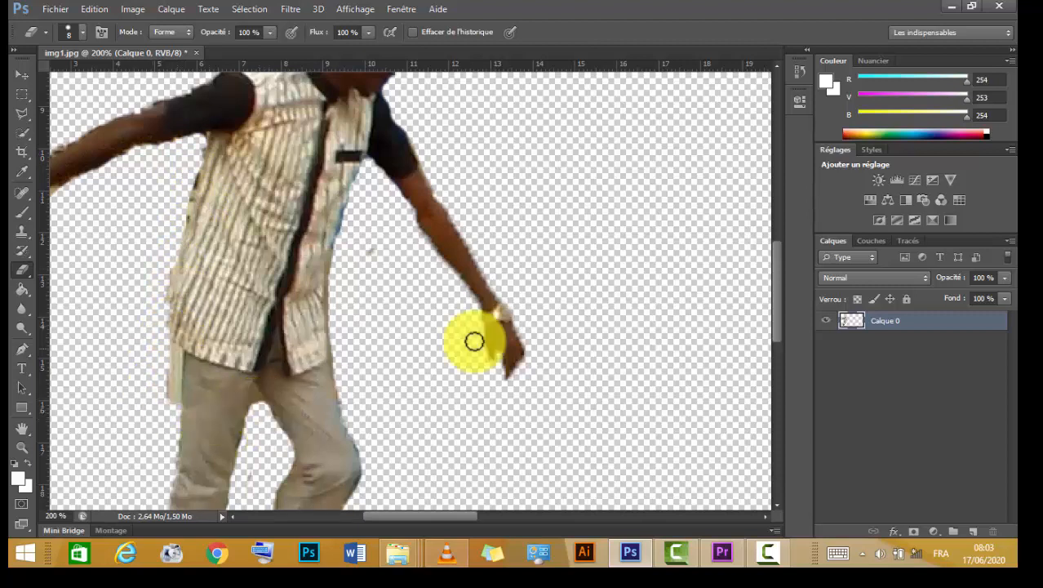
drag(775, 318, 776, 272)
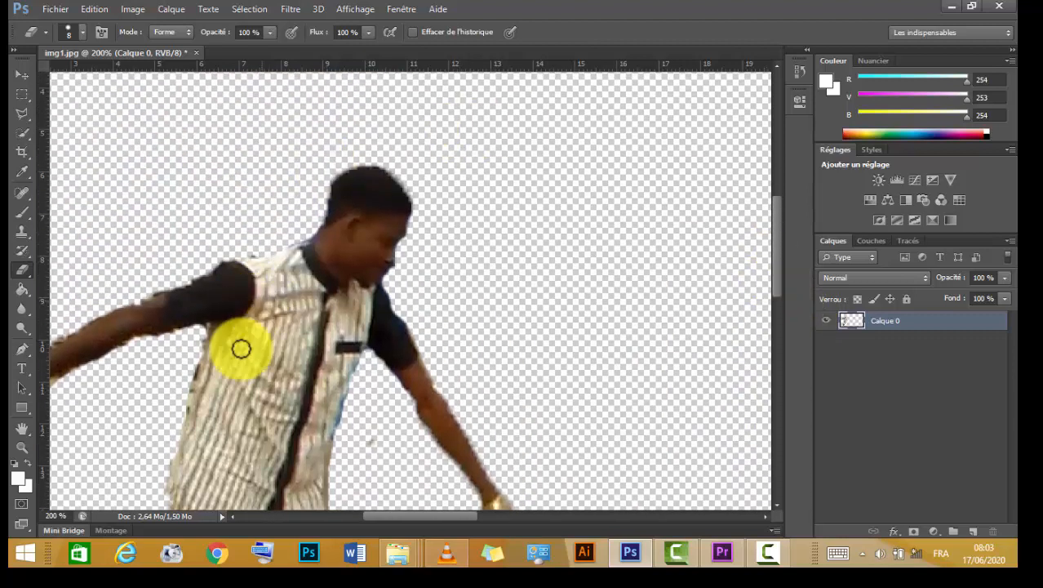
key(ctrl+minus)
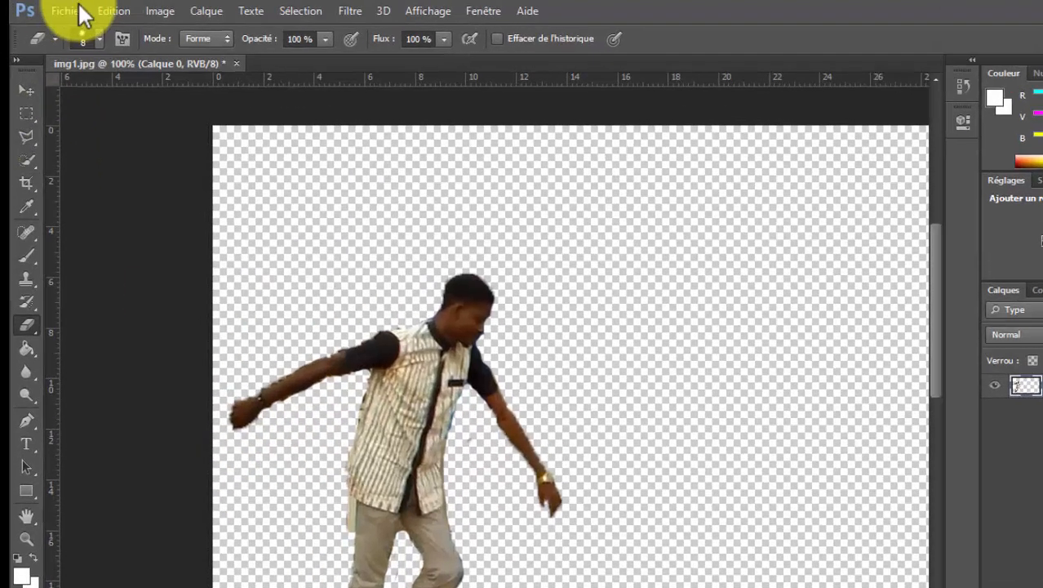
Step: Save a copy of the cut-out as img1.png in PNG format with smallest/slow compression and no interlacing
click(55, 9)
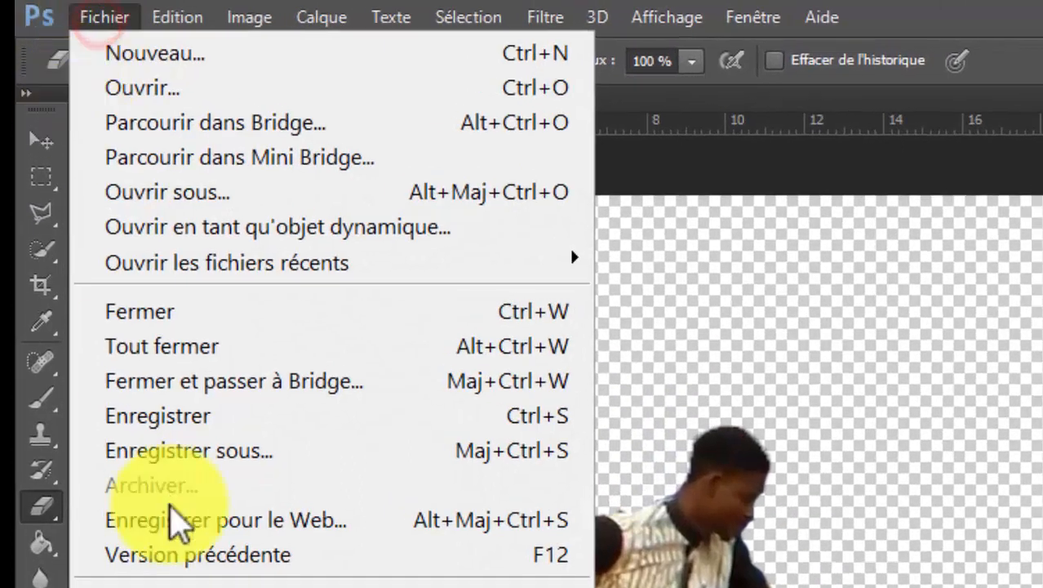
click(255, 450)
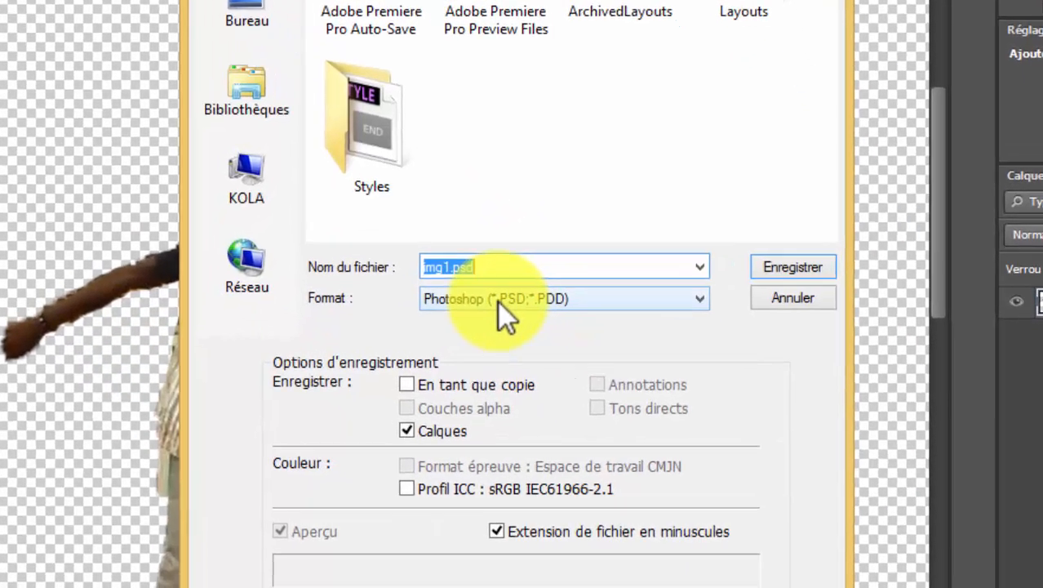
click(575, 346)
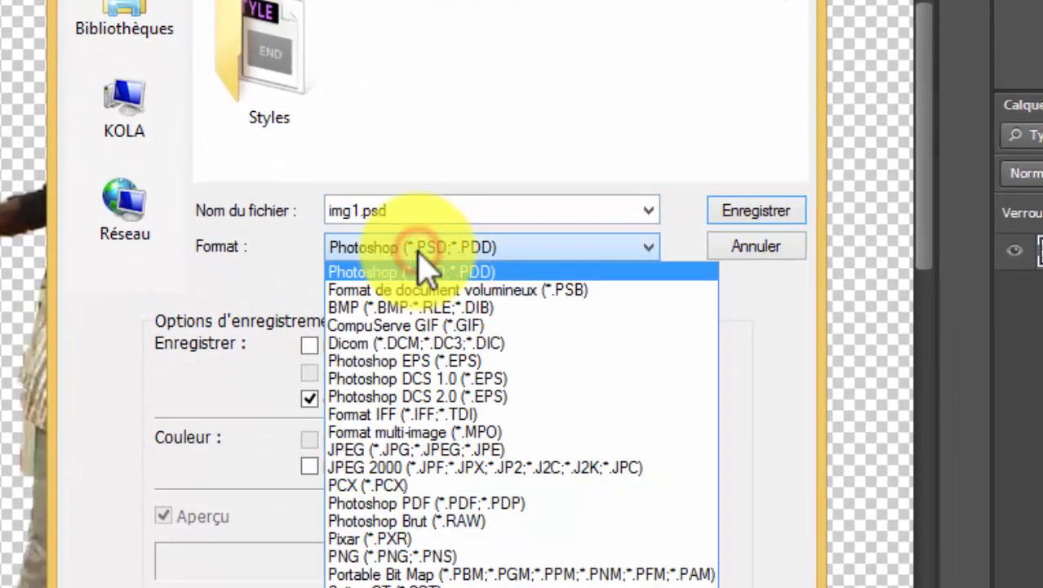
click(419, 558)
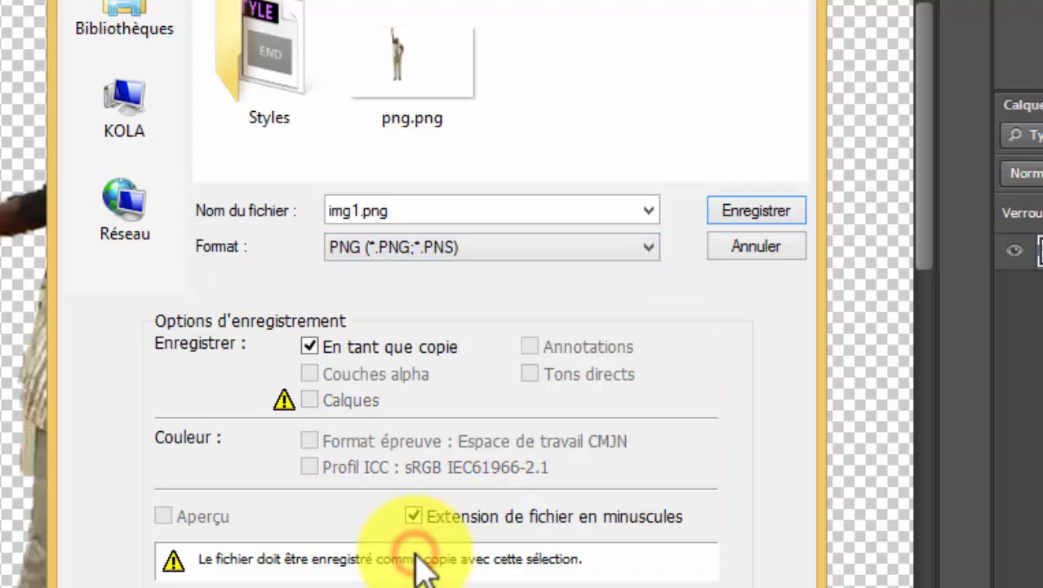
click(743, 213)
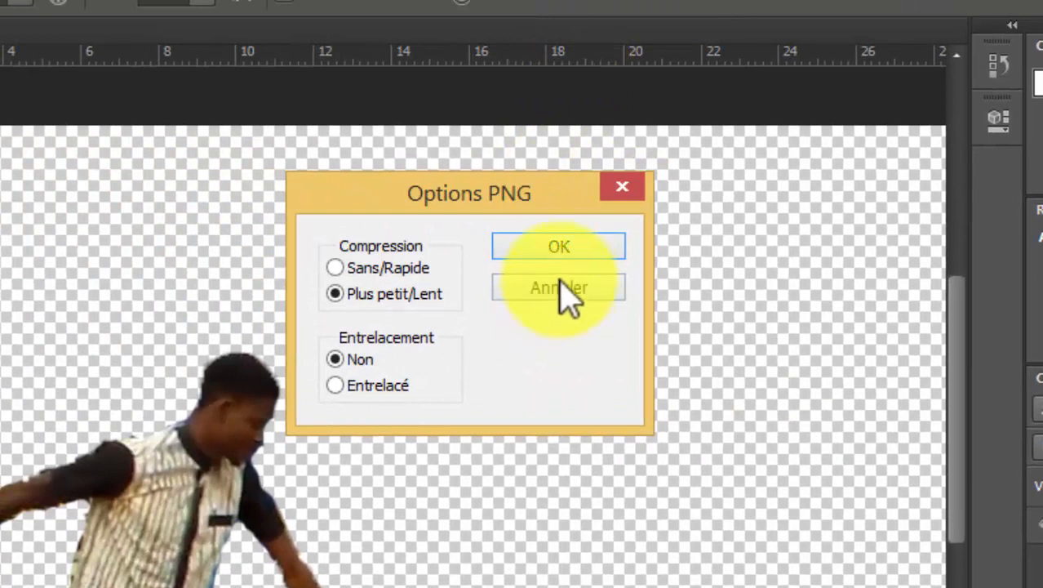
click(559, 247)
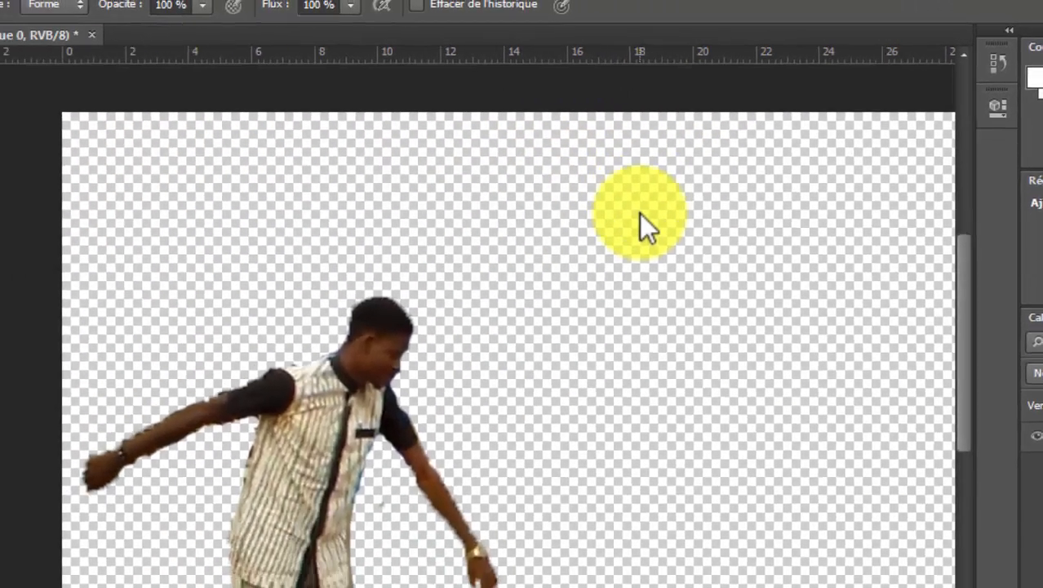
key(alt+Tab)
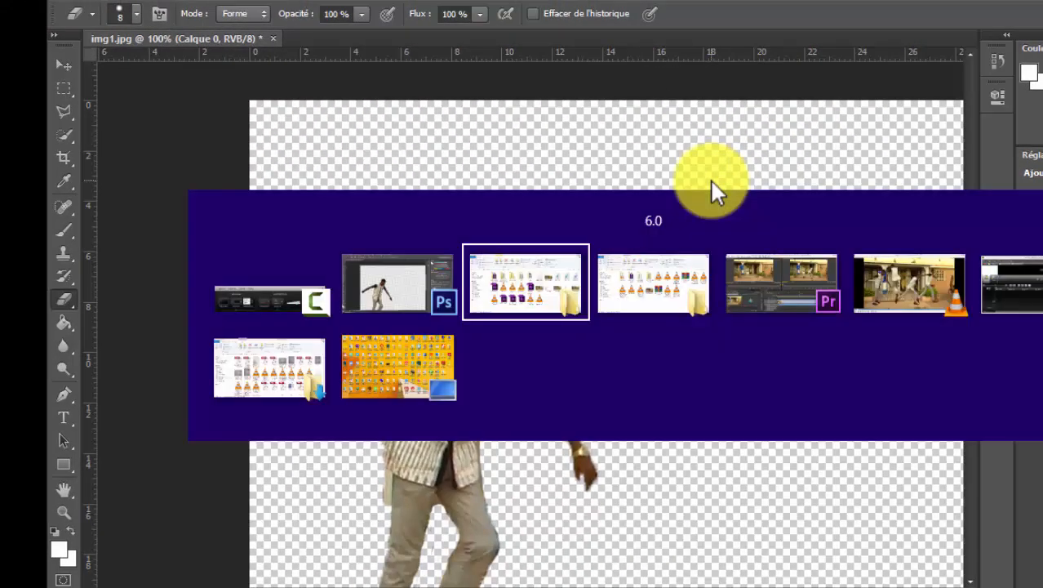
click(1012, 351)
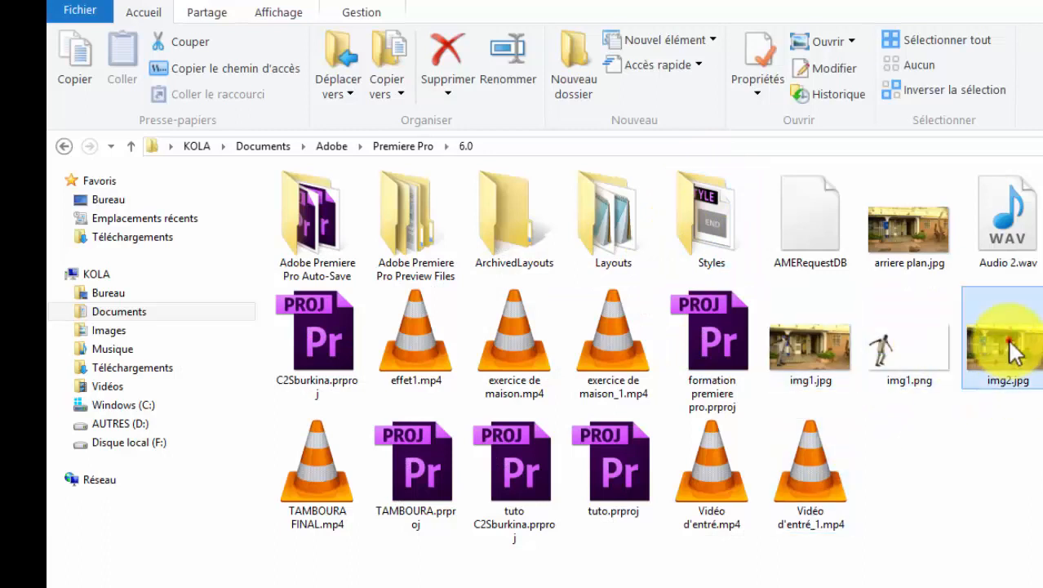
right_click(1012, 351)
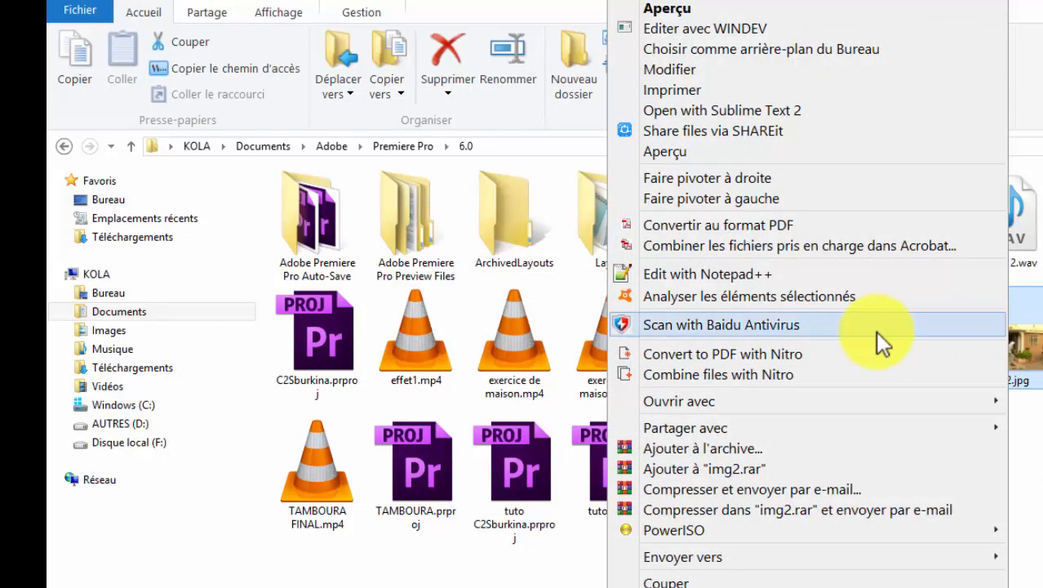
mouse_move(803, 400)
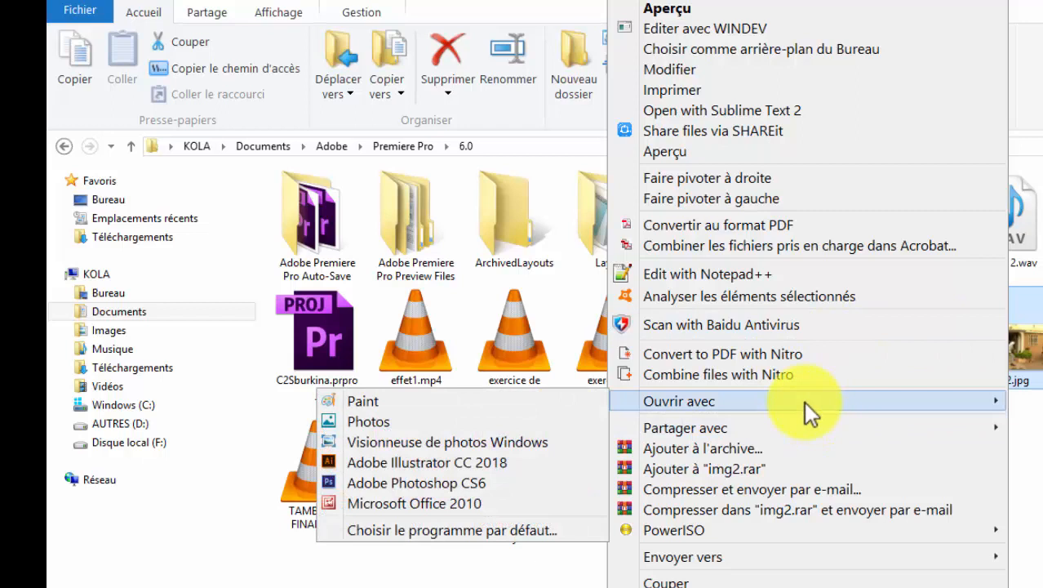
click(1040, 496)
Step: Return to Photoshop and close img1.jpg without saving its changes
click(902, 567)
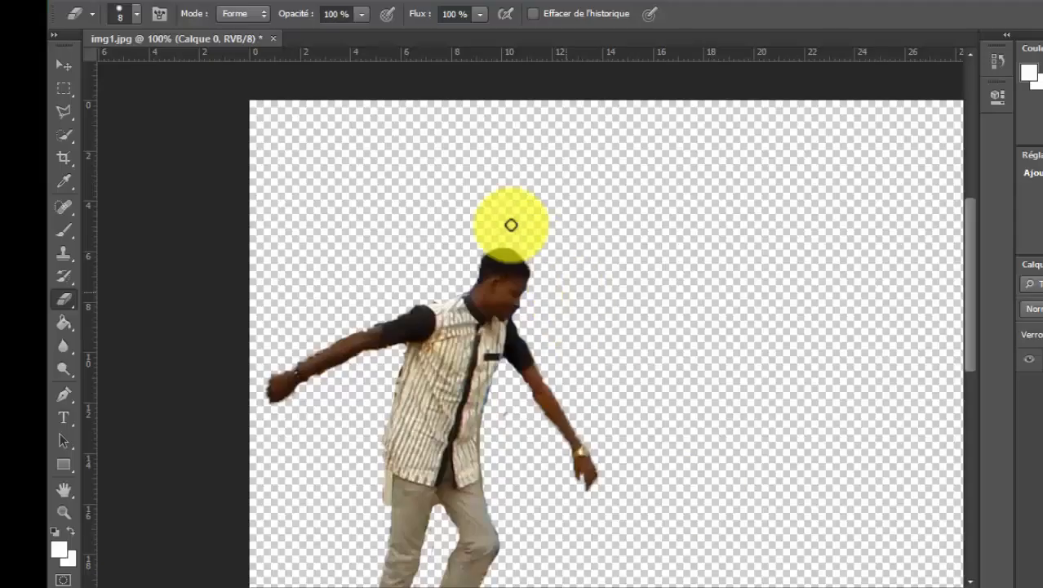
click(271, 39)
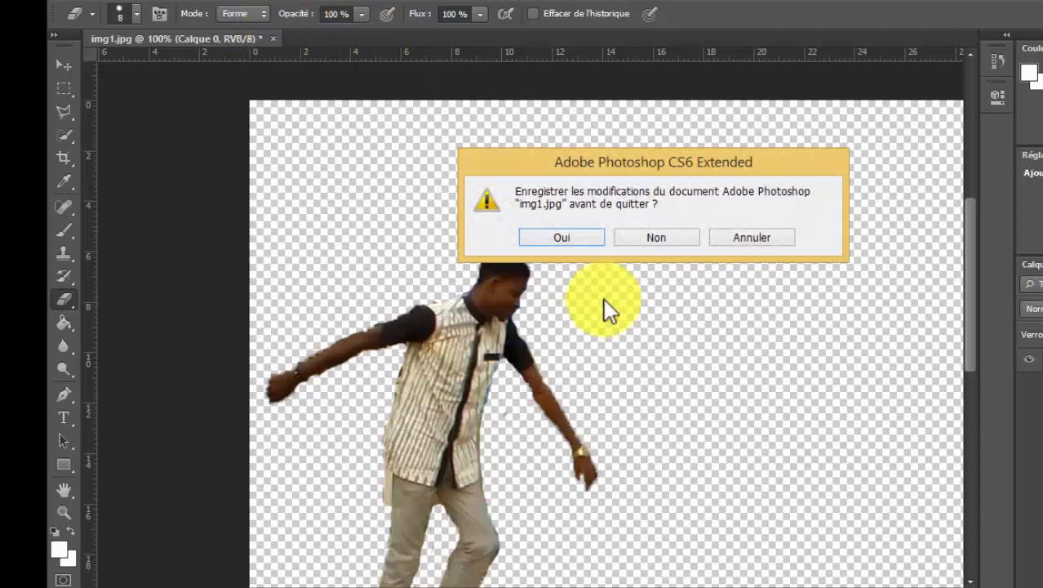
click(643, 244)
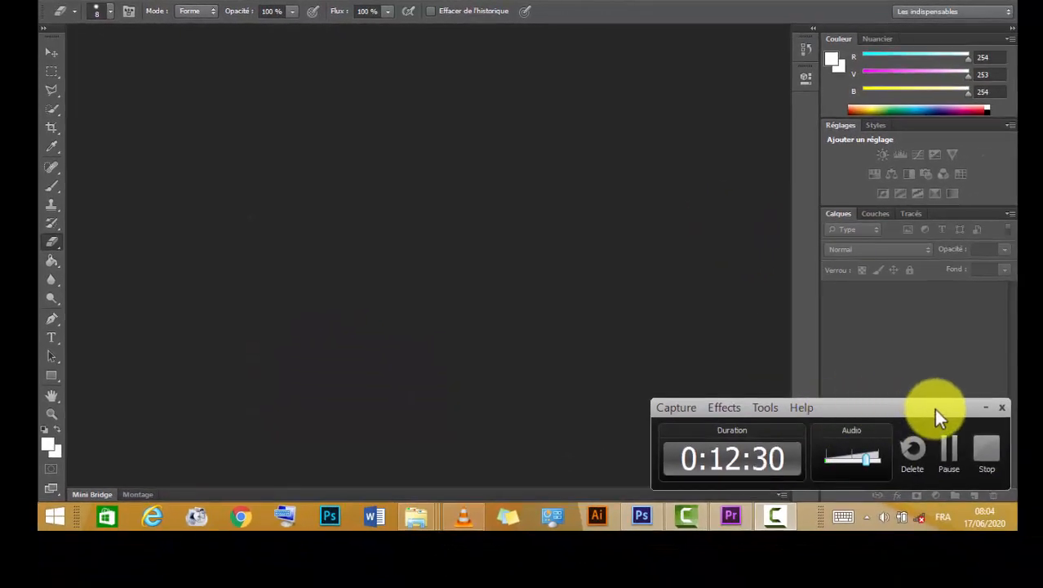
Step: Open img2.jpg from the 6.0 folder in Photoshop
click(978, 405)
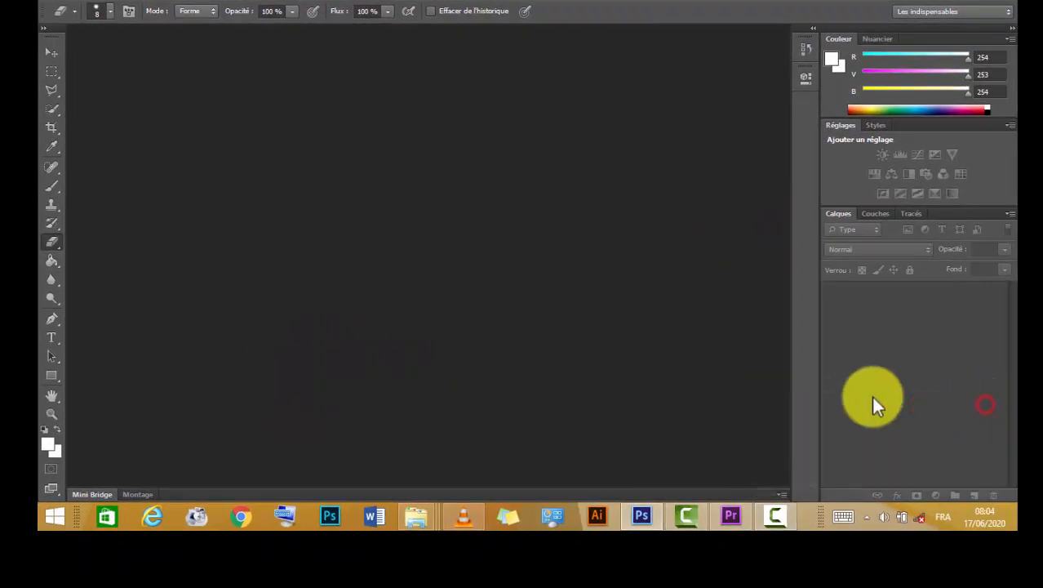
mouse_move(419, 519)
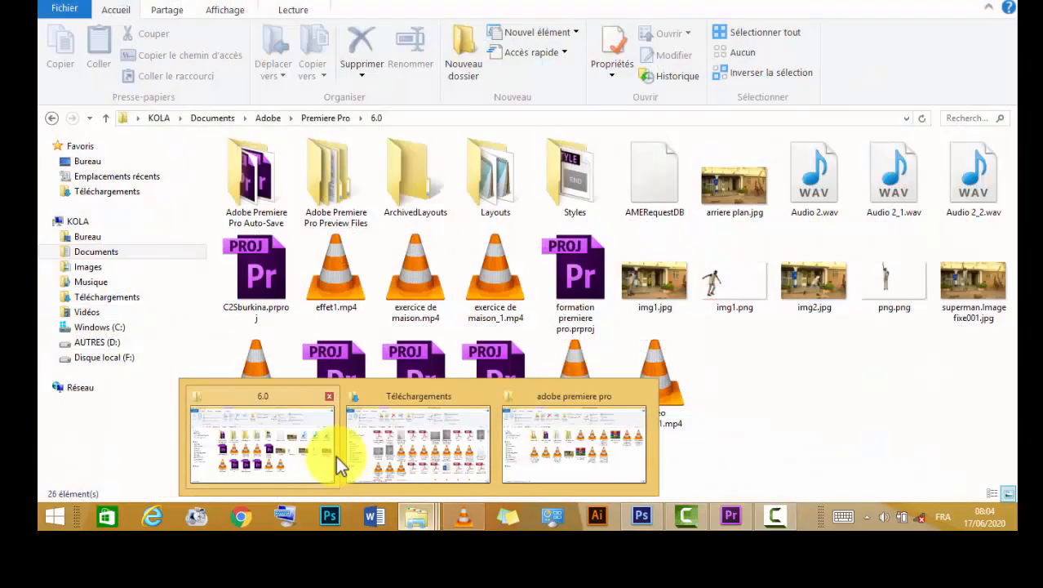
click(327, 454)
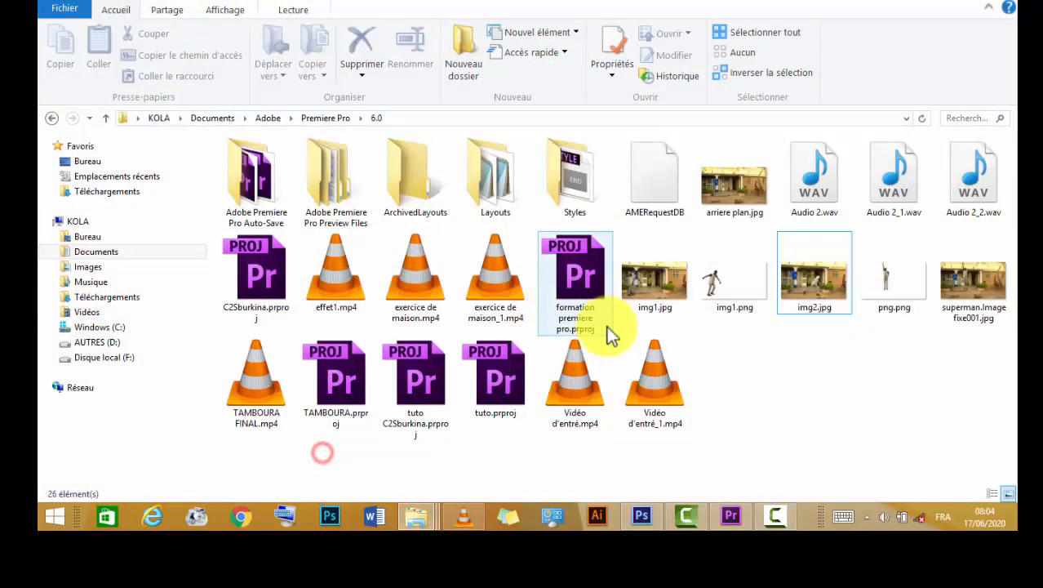
click(834, 284)
drag(834, 284, 438, 245)
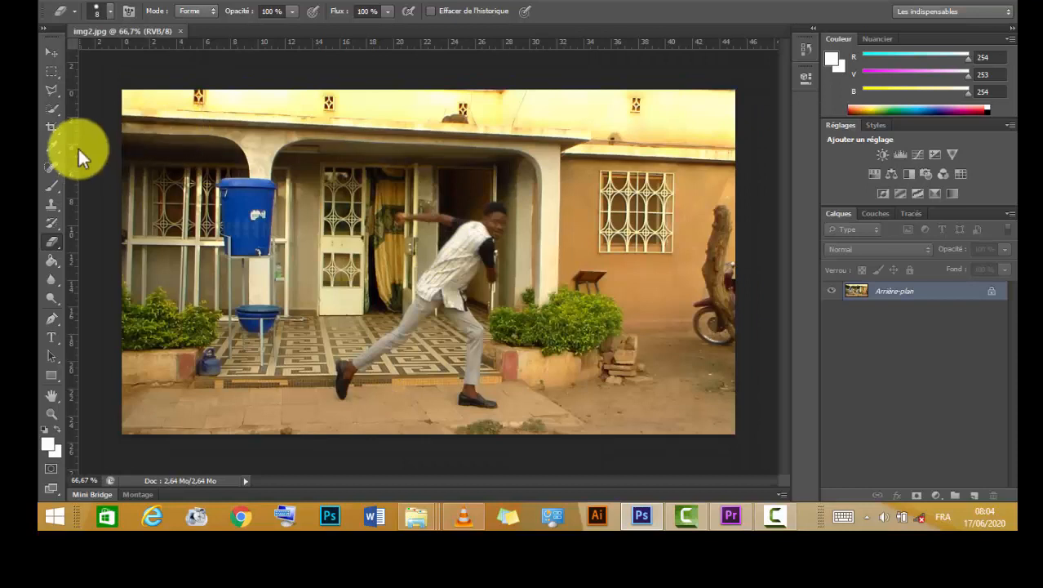
Step: Select the man's whole body with the Quick Selection tool, including head, both arms, legs and shoes, excluding the background under the rear arm
click(53, 109)
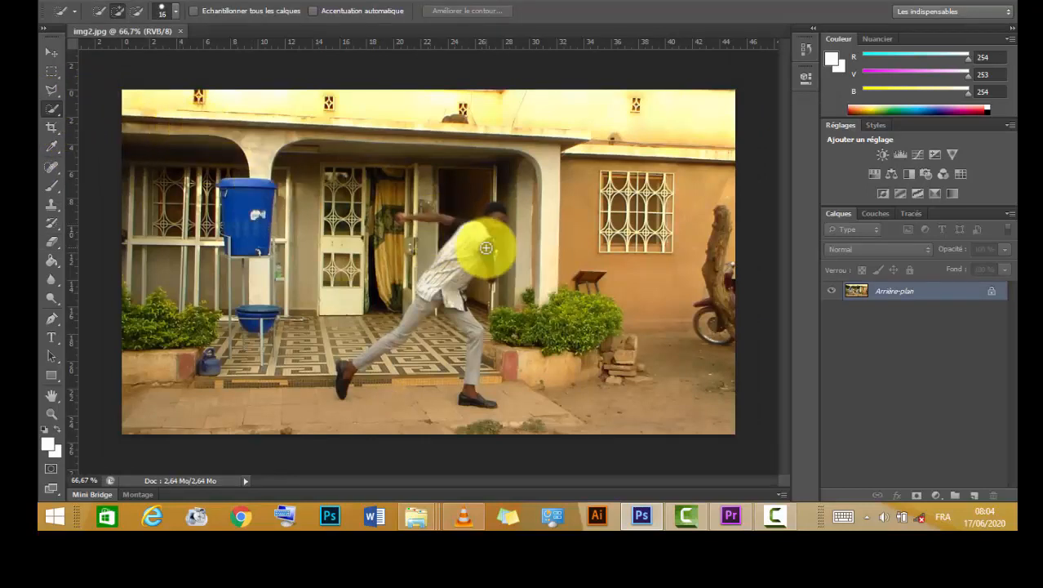
mouse_move(489, 221)
mouse_down()
mouse_move(442, 305)
mouse_move(423, 297)
mouse_move(431, 281)
mouse_move(416, 306)
mouse_up()
mouse_move(347, 382)
mouse_down()
mouse_move(478, 377)
mouse_move(469, 340)
mouse_move(472, 406)
mouse_move(487, 376)
mouse_up()
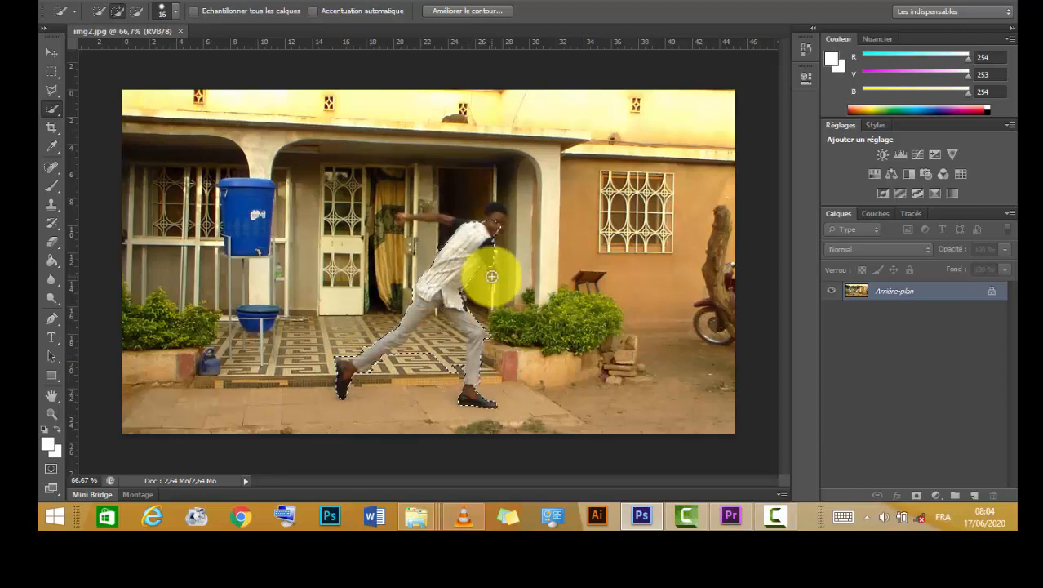
click(491, 268)
drag(494, 212, 403, 218)
alt+click(428, 240)
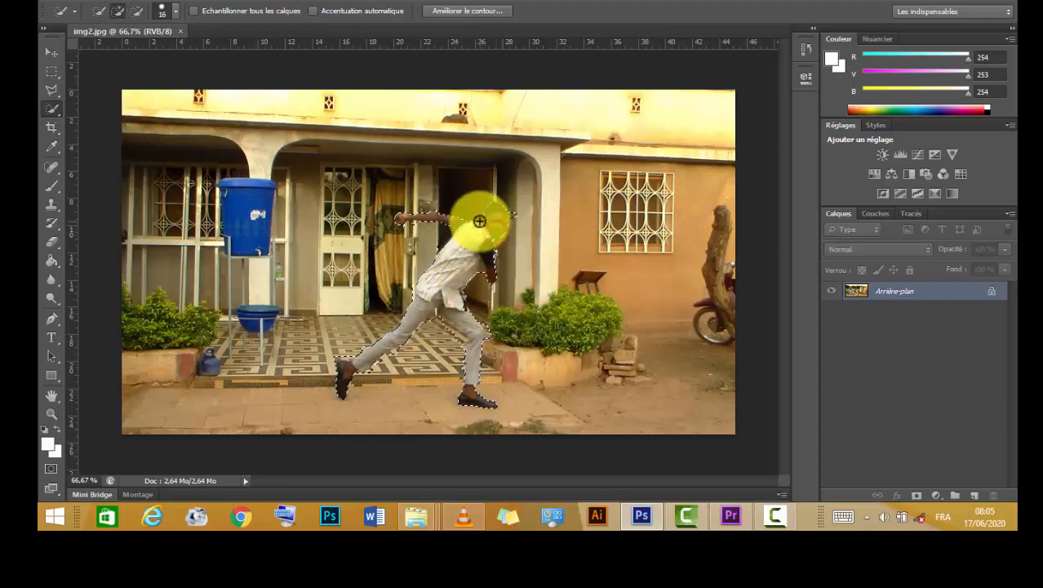
click(479, 220)
Step: Convert the locked background to a normal layer, invert the selection and delete everything around the man
double_click(990, 293)
click(691, 87)
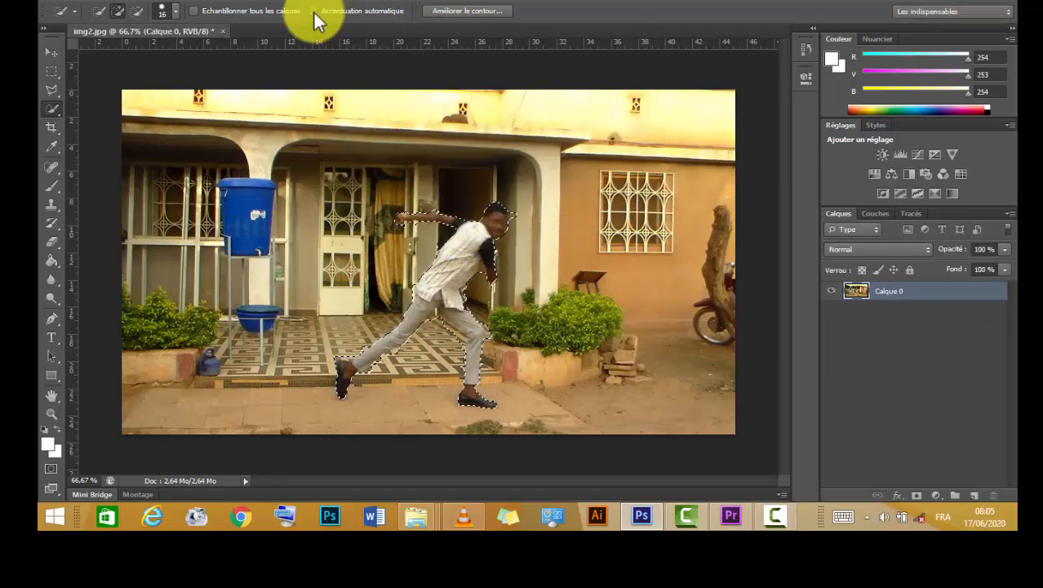
click(285, 4)
click(315, 61)
key(Delete)
Step: Set the Eraser size to 20 and erase the background remnants beneath the man's rear hand and forearm
key(ctrl+plus)
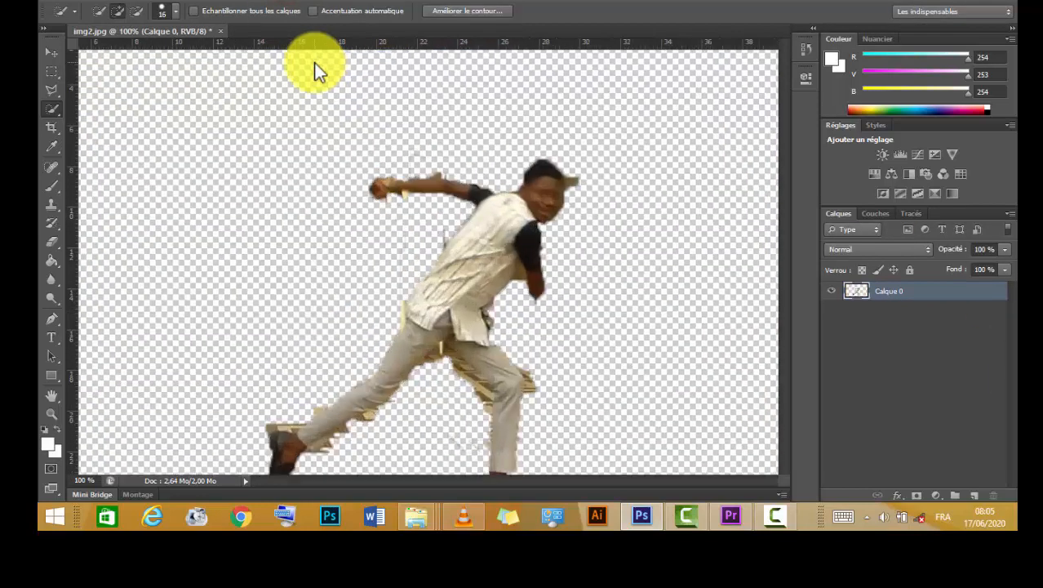
key(ctrl+plus)
click(52, 241)
click(98, 12)
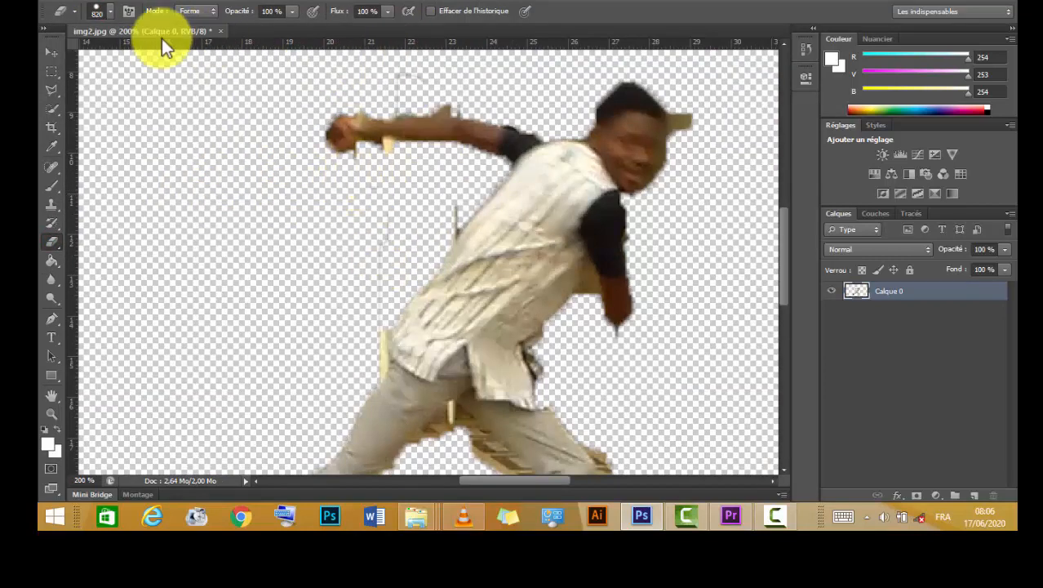
click(110, 11)
drag(167, 39, 152, 45)
key(BackSpace)
key(Return)
click(388, 155)
click(382, 153)
click(367, 155)
Step: Erase the remnants along the man's back, above the rear arm and below the front elbow
drag(378, 186, 373, 368)
drag(449, 198, 446, 227)
click(399, 98)
click(443, 97)
click(365, 102)
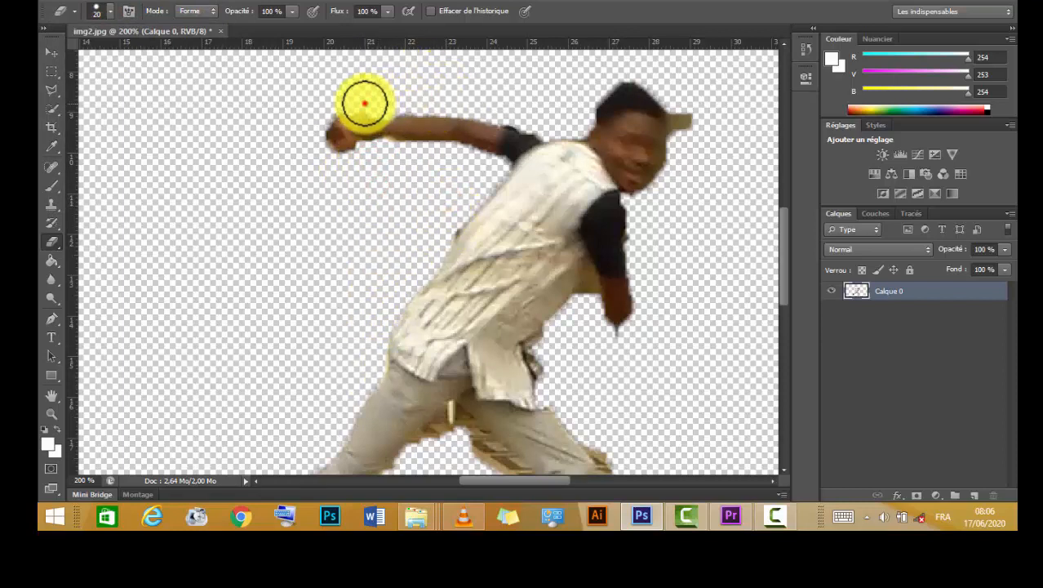
click(614, 340)
Step: Erase the background remnants beside the shirt hem, along both legs and around the shoes
drag(777, 237, 785, 284)
click(547, 193)
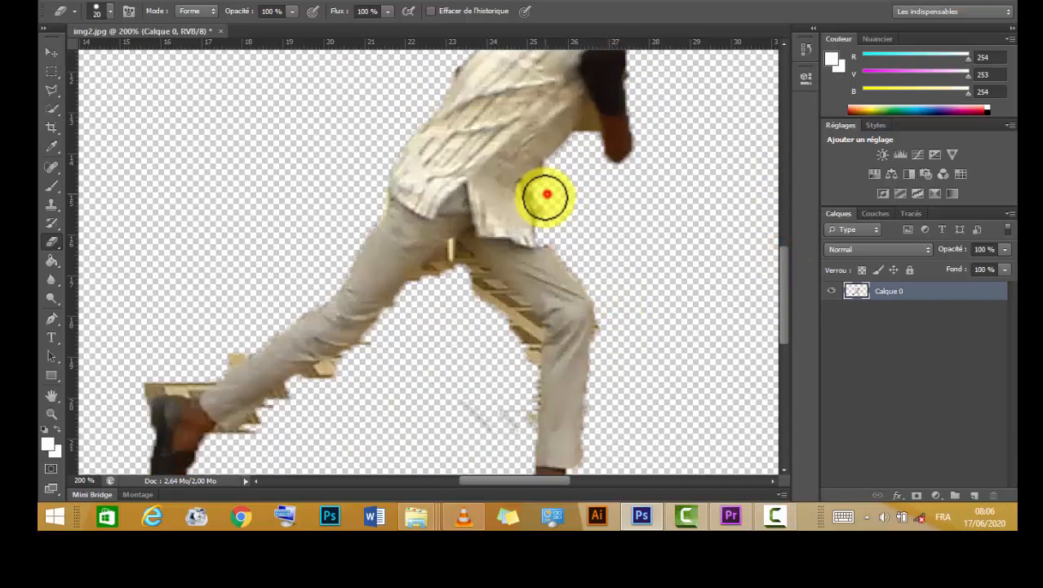
click(610, 327)
mouse_move(525, 340)
mouse_down()
mouse_move(457, 258)
mouse_move(373, 348)
mouse_move(240, 439)
mouse_move(241, 350)
mouse_move(154, 381)
mouse_move(131, 389)
mouse_up()
mouse_move(524, 334)
mouse_down()
mouse_move(519, 441)
mouse_move(477, 422)
mouse_move(563, 395)
mouse_move(607, 308)
mouse_move(597, 412)
mouse_up()
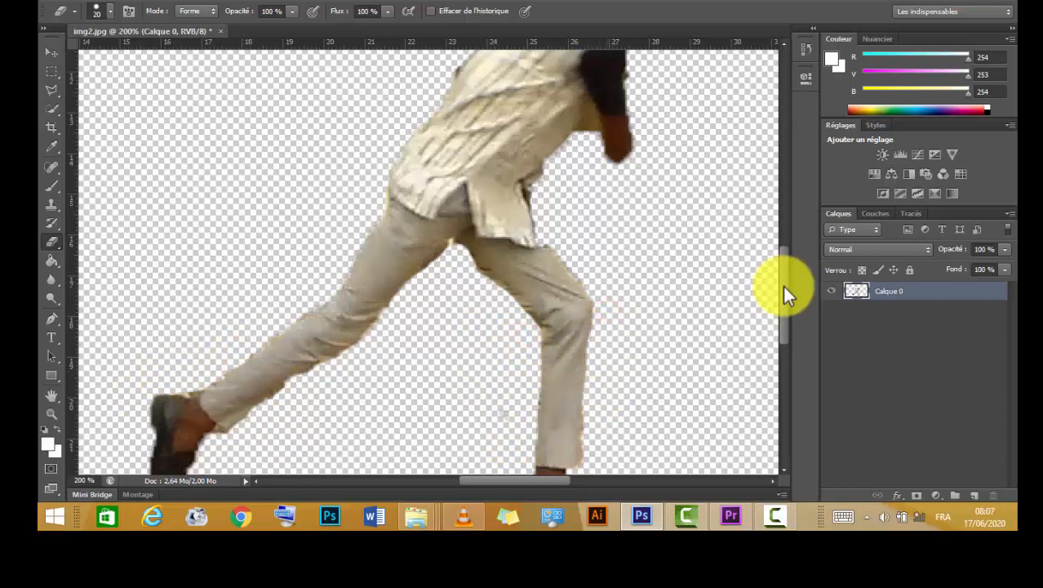
drag(784, 288, 785, 337)
drag(598, 190, 596, 238)
click(187, 170)
Step: Reduce the Eraser size to 8 and erase the background patch between the chest and front arm
drag(787, 342, 786, 253)
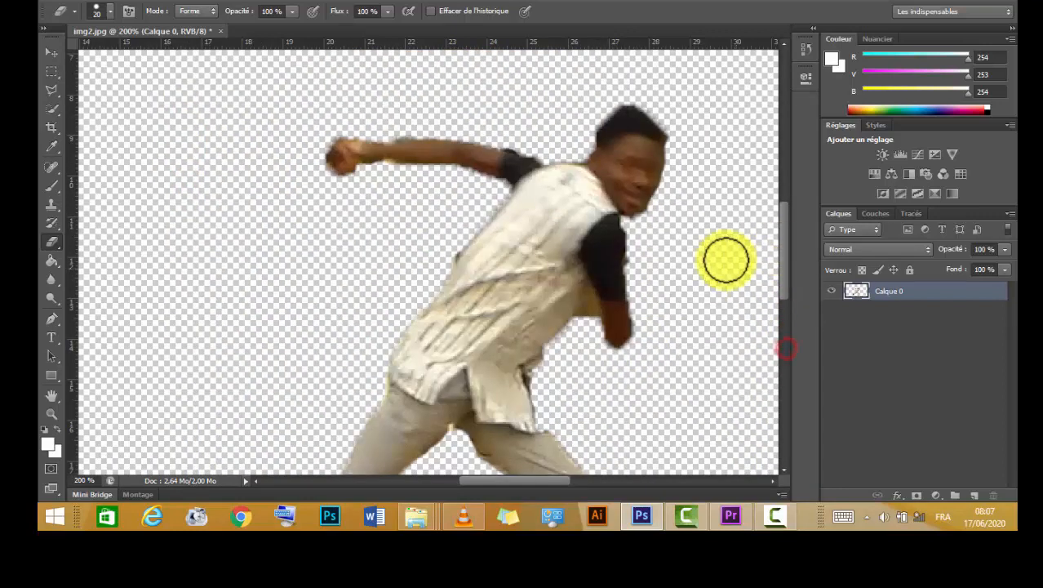
click(109, 10)
text(8)
key(Return)
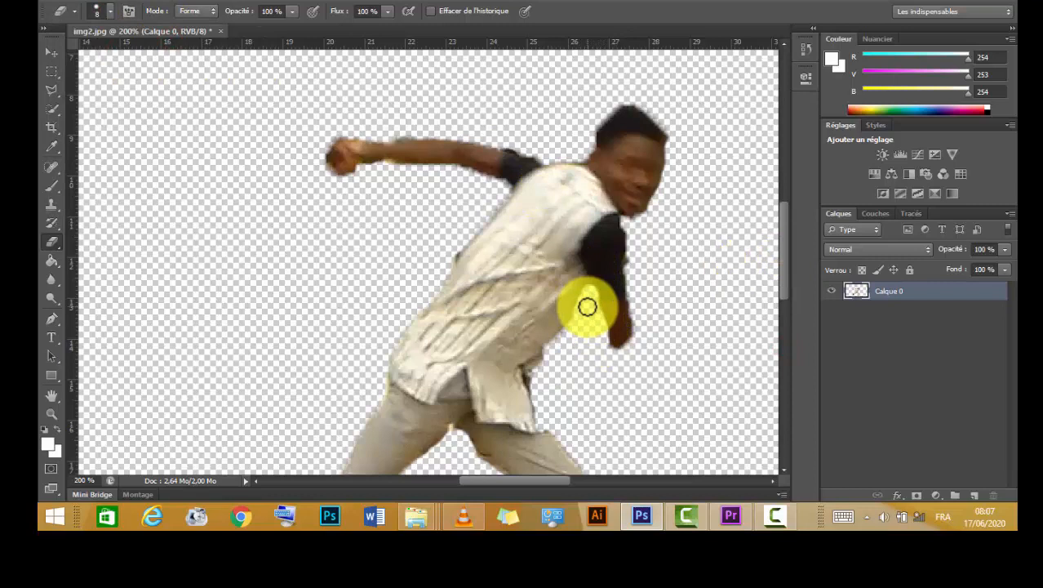
click(54, 224)
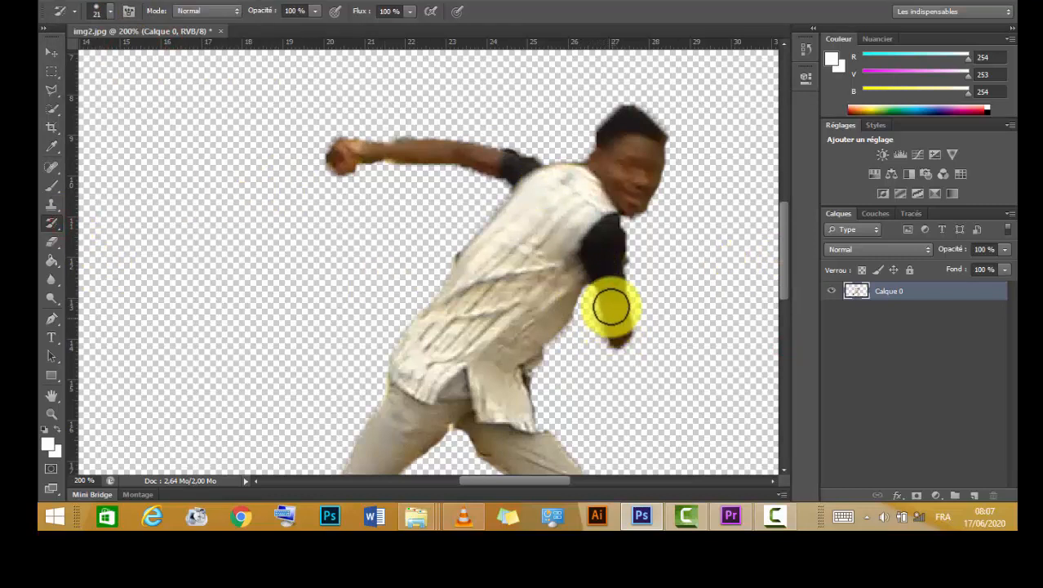
click(51, 241)
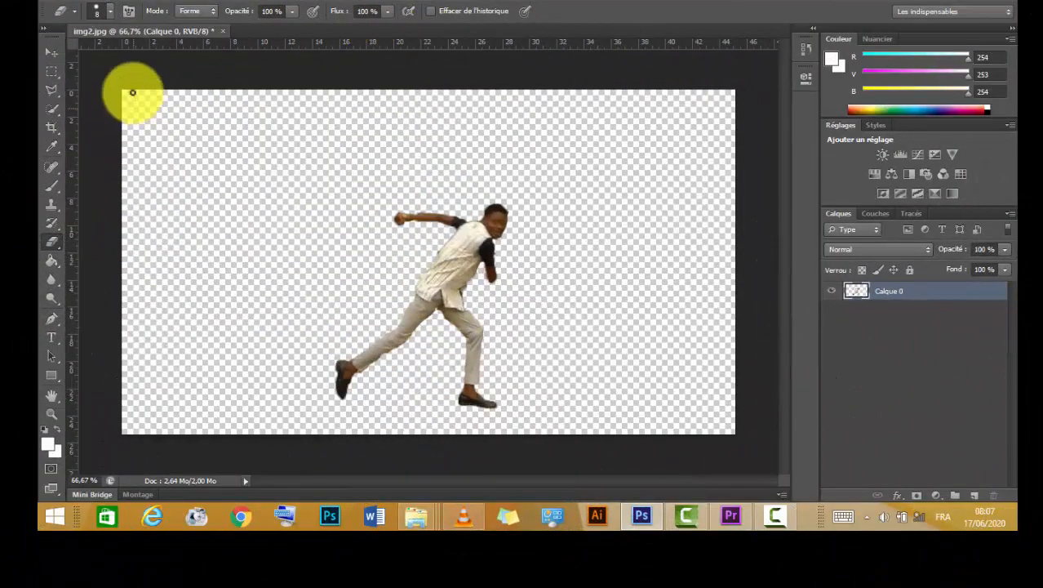
Step: Save a copy of the cut-out as img2.png in PNG format in the 6.0 folder
click(93, 1)
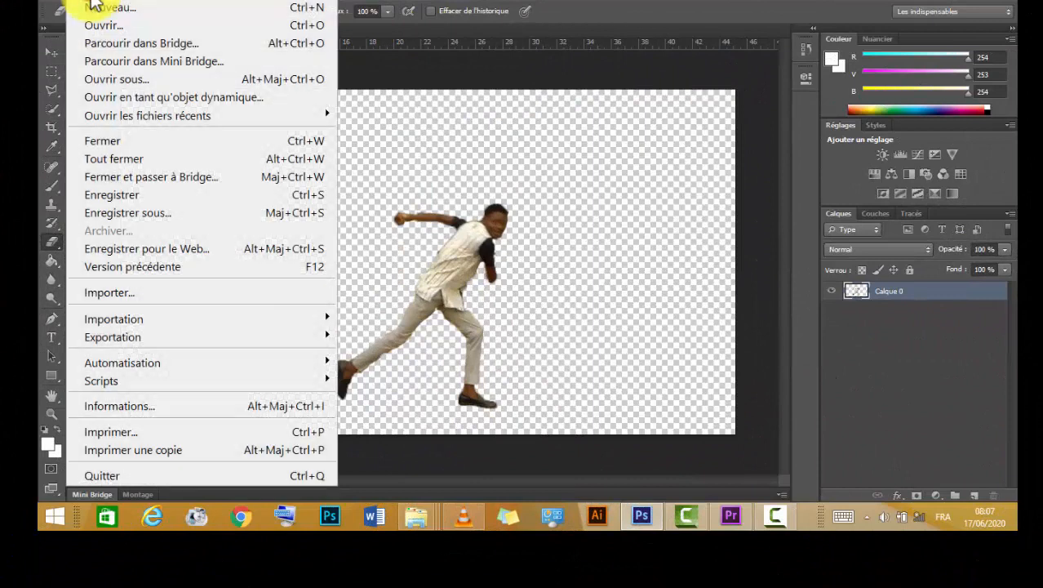
click(174, 213)
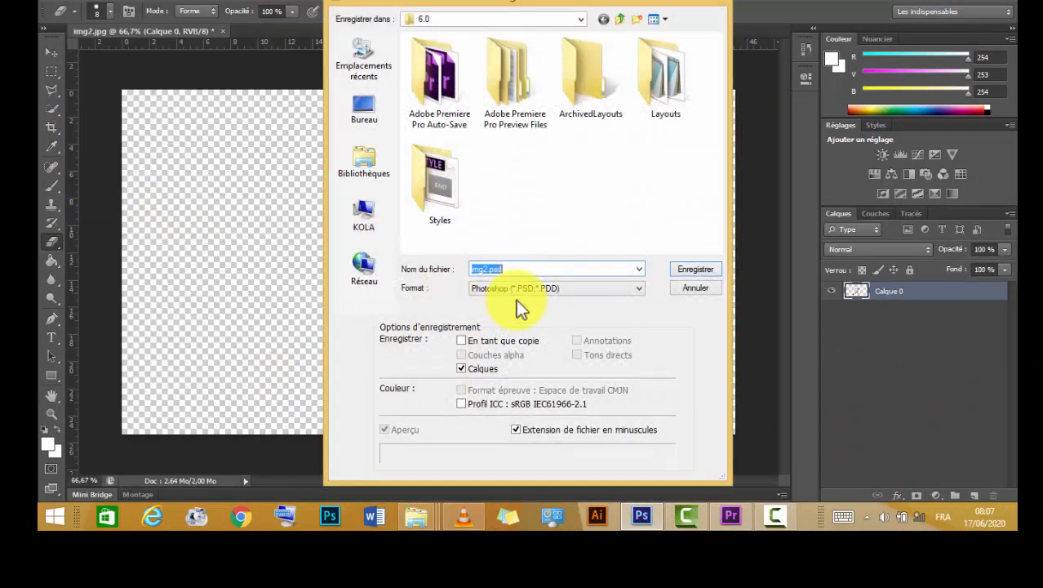
click(520, 289)
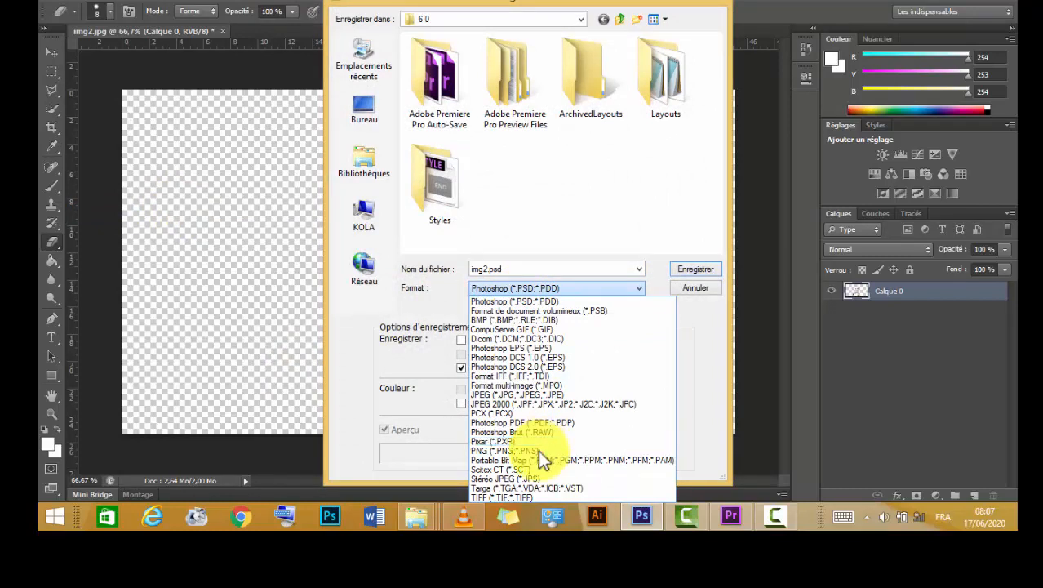
click(538, 450)
click(692, 271)
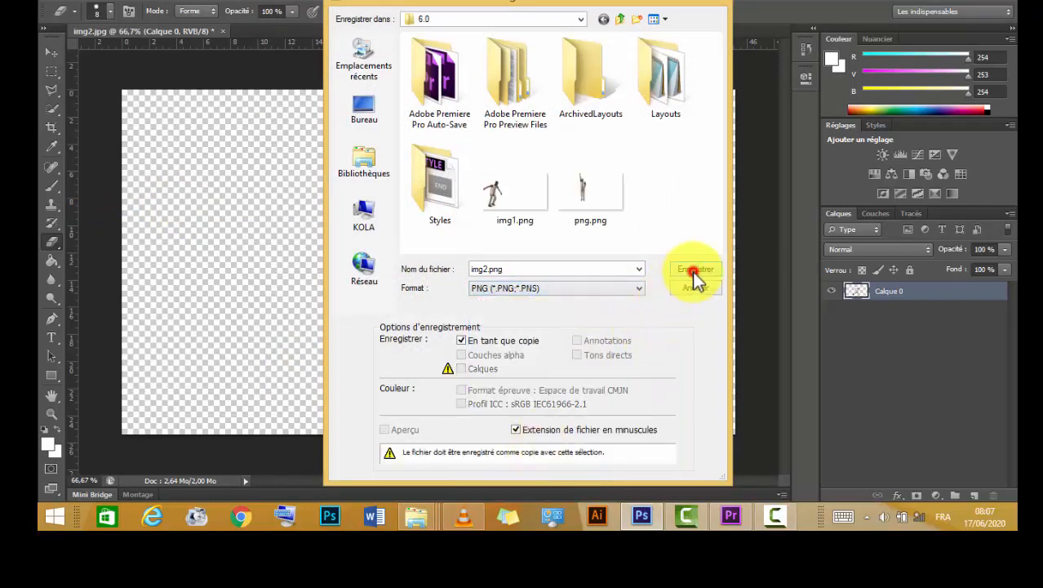
click(592, 148)
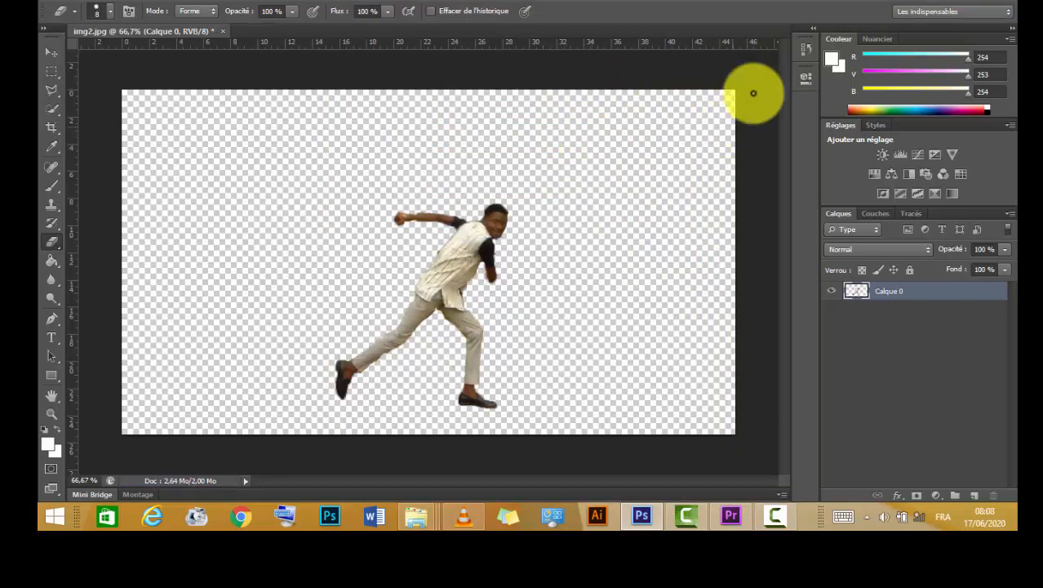
Step: Import img1.png from the 6.0 folder into the Premiere Pro project
click(959, 4)
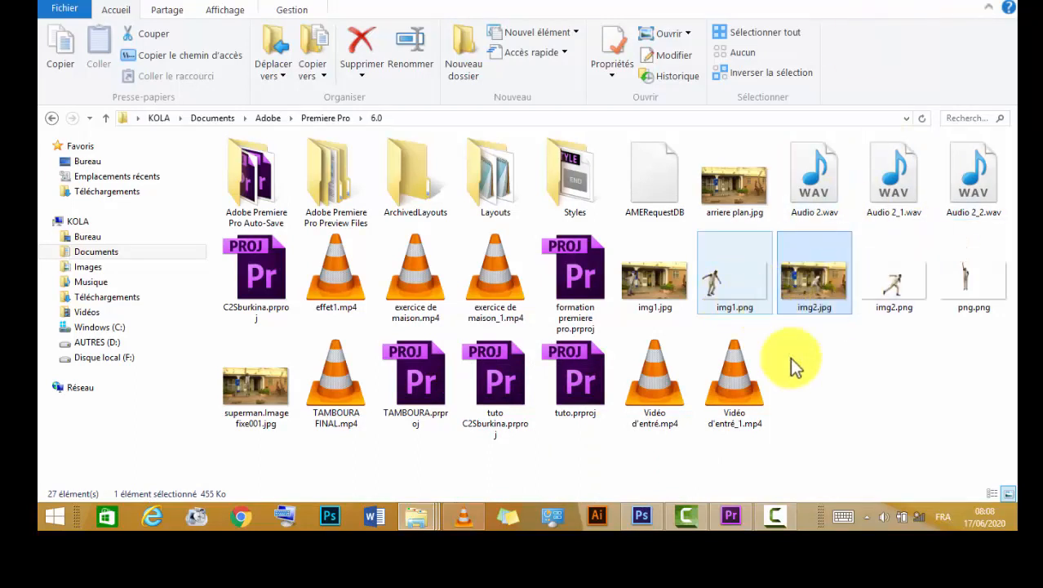
click(816, 408)
drag(721, 265, 257, 421)
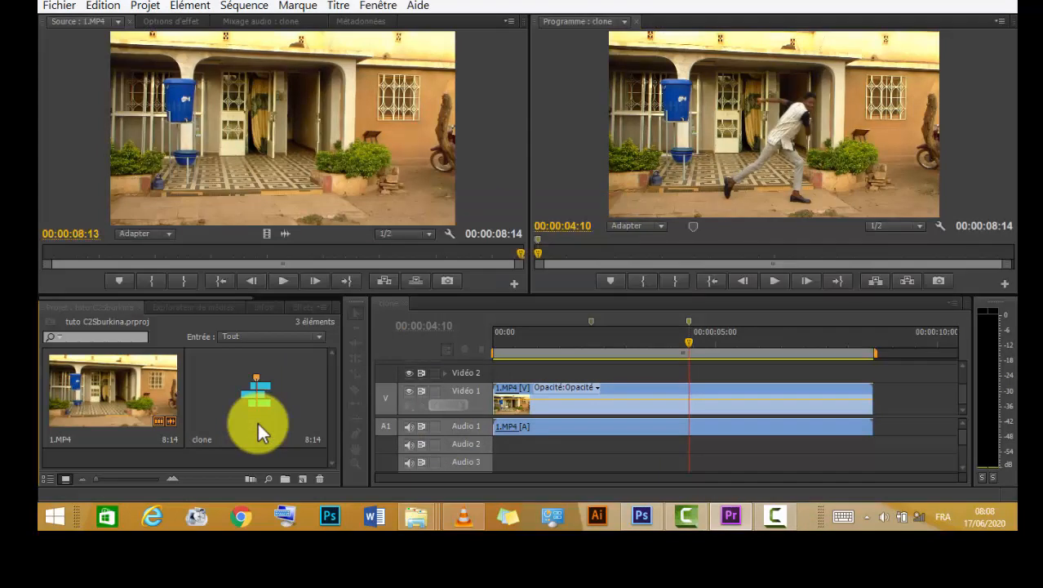
Step: Return to the 6.0 folder and import img2.png into the Premiere Pro project
key(alt+Tab)
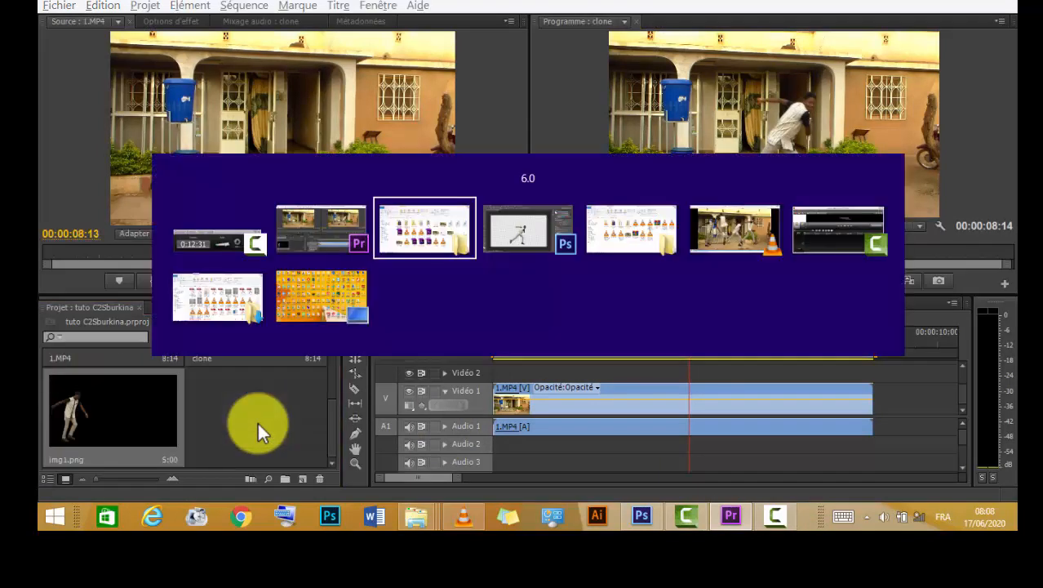
click(913, 270)
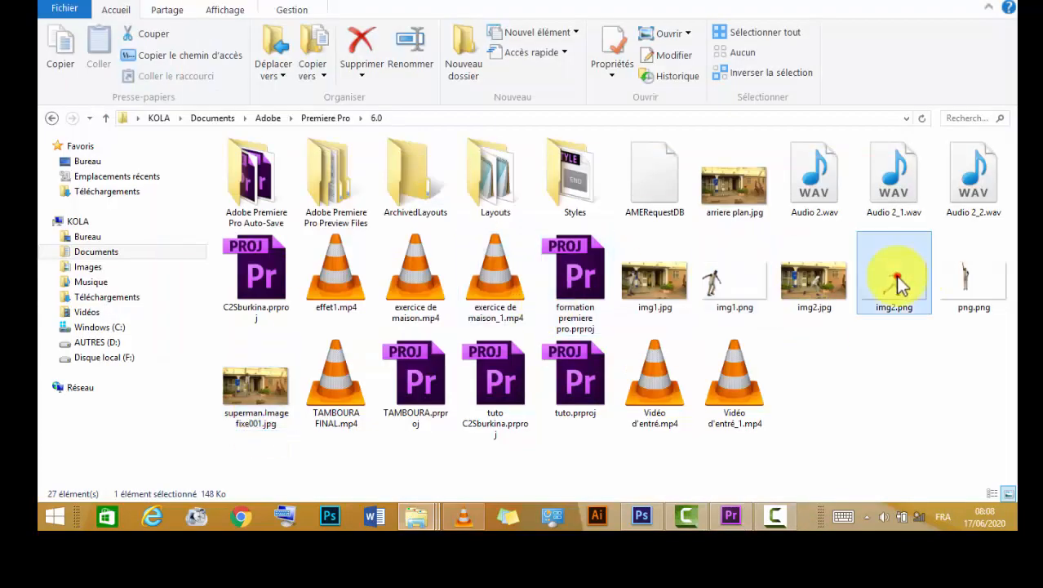
key(Return)
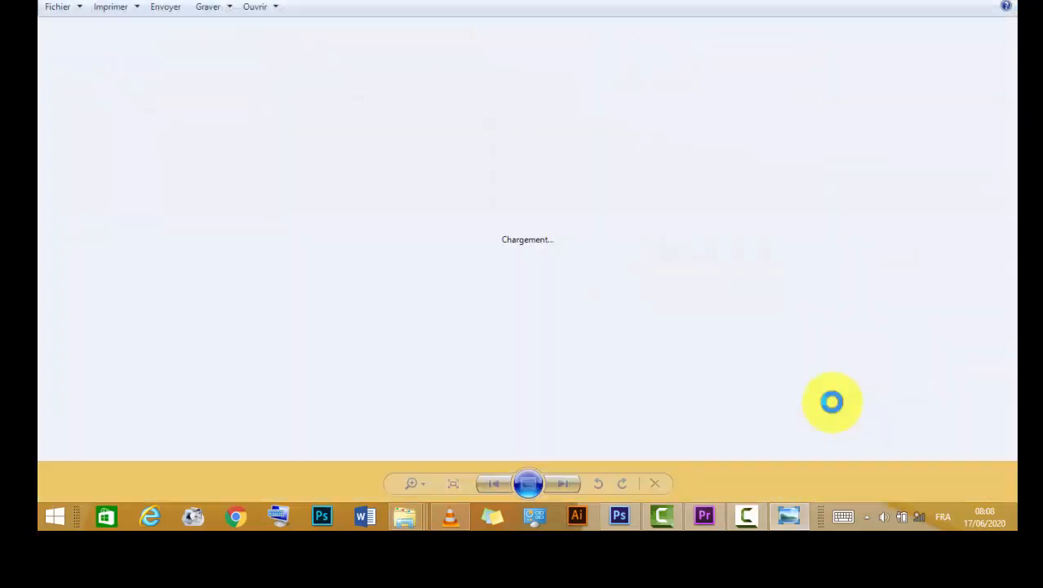
click(1007, 6)
drag(888, 296, 750, 480)
drag(737, 521, 257, 433)
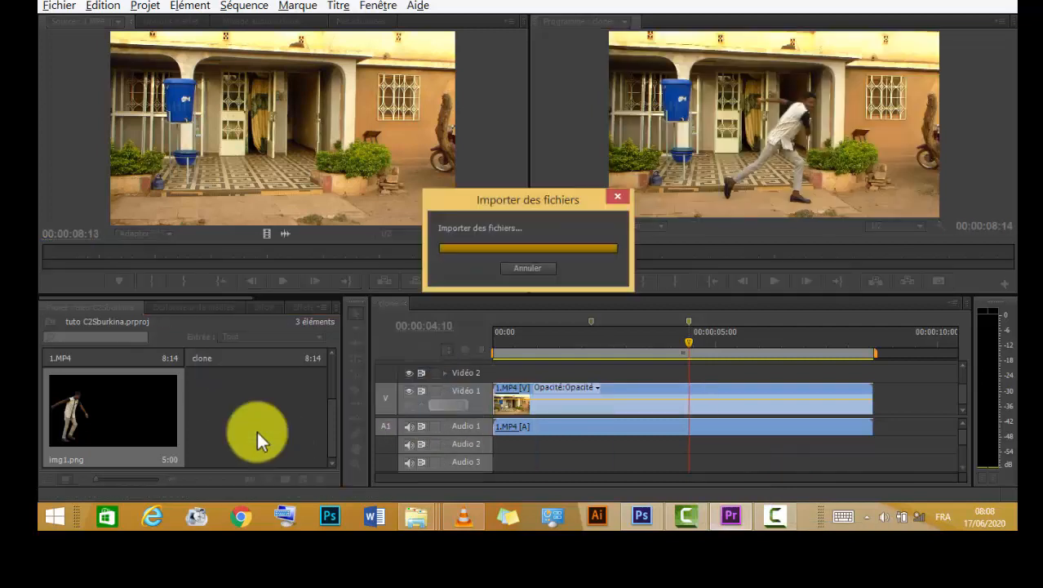
Step: Place img1.png at the start of Vidéo 2 and trim its end to the first marker at 00:00:02:05
click(589, 316)
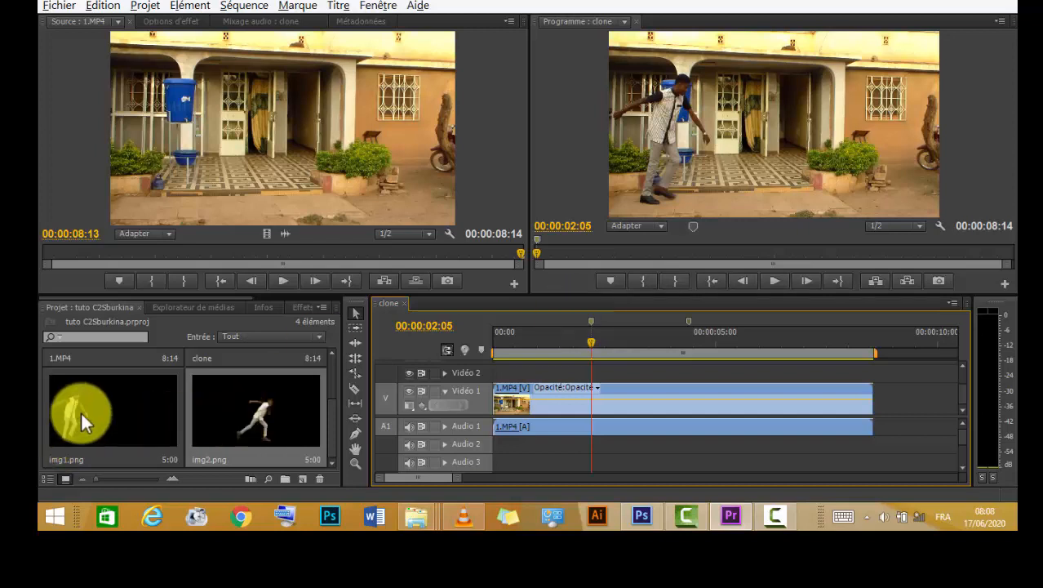
drag(81, 410, 501, 374)
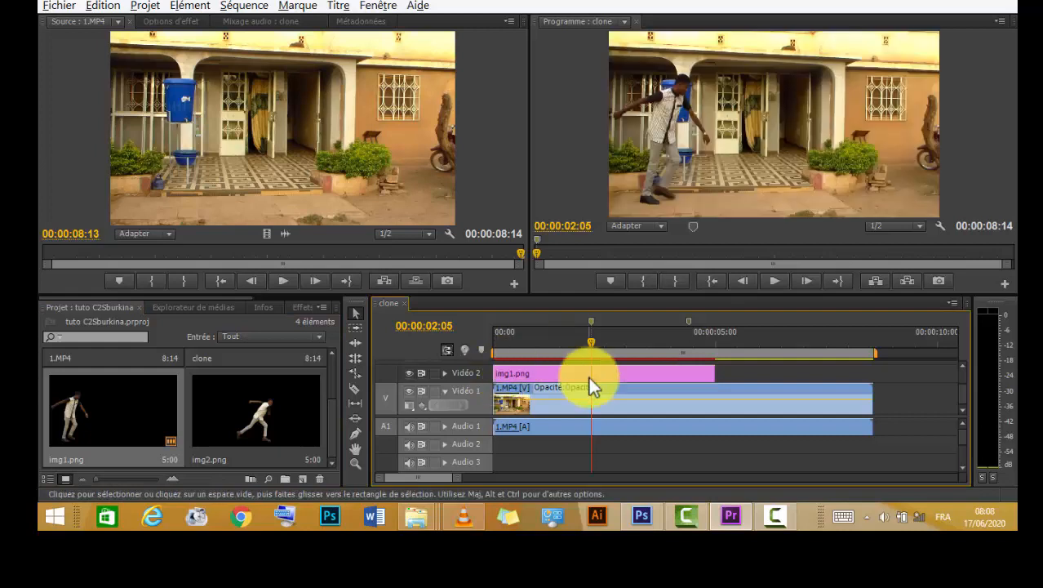
drag(706, 369, 591, 369)
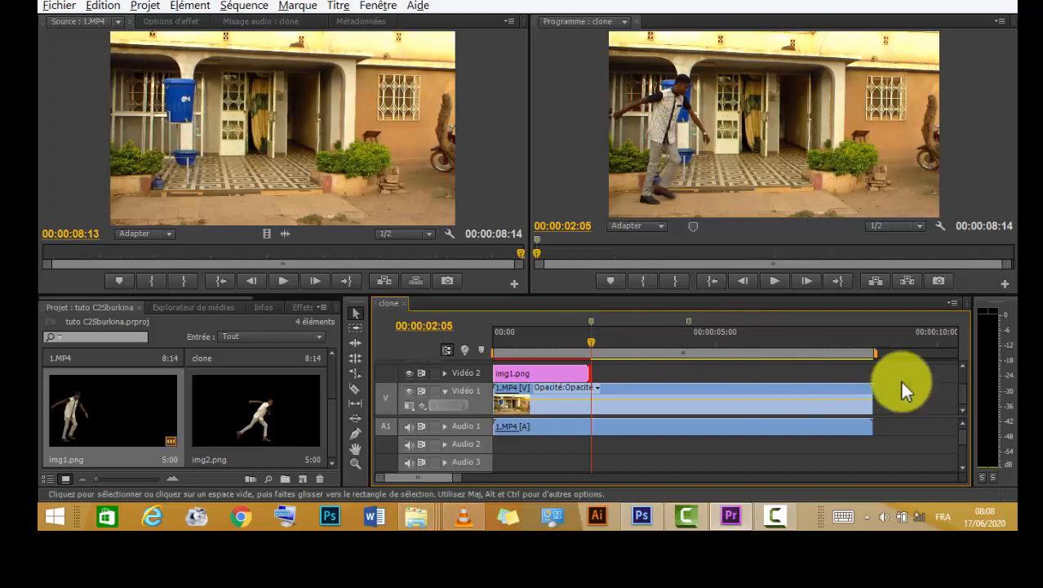
Step: Place img2.png at the start of Vidéo 3, trim its end to the marker at 00:00:04:10 and return to the sequence start
scroll(962, 362, up, 4)
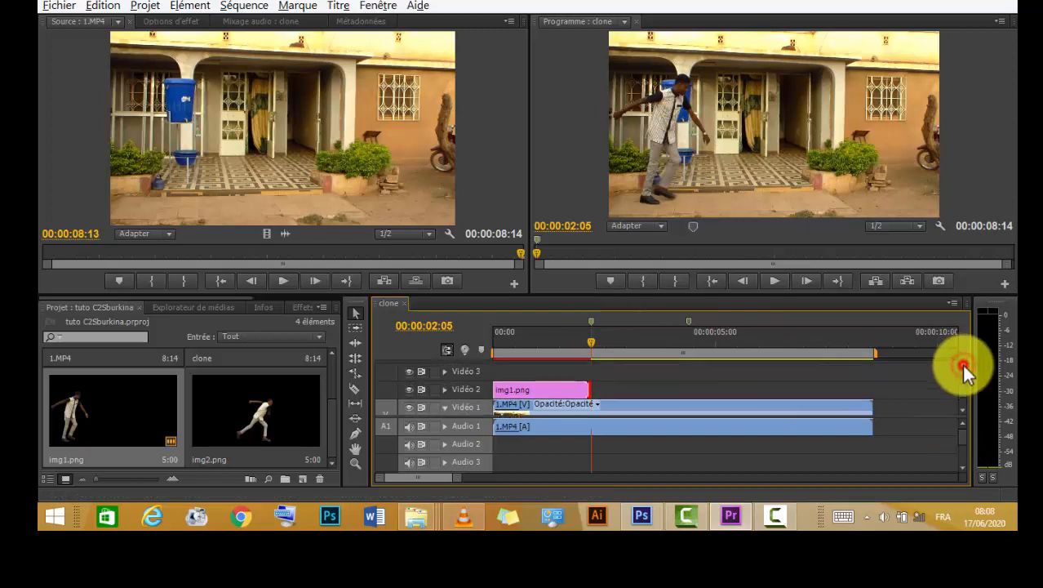
drag(270, 402, 496, 373)
click(689, 333)
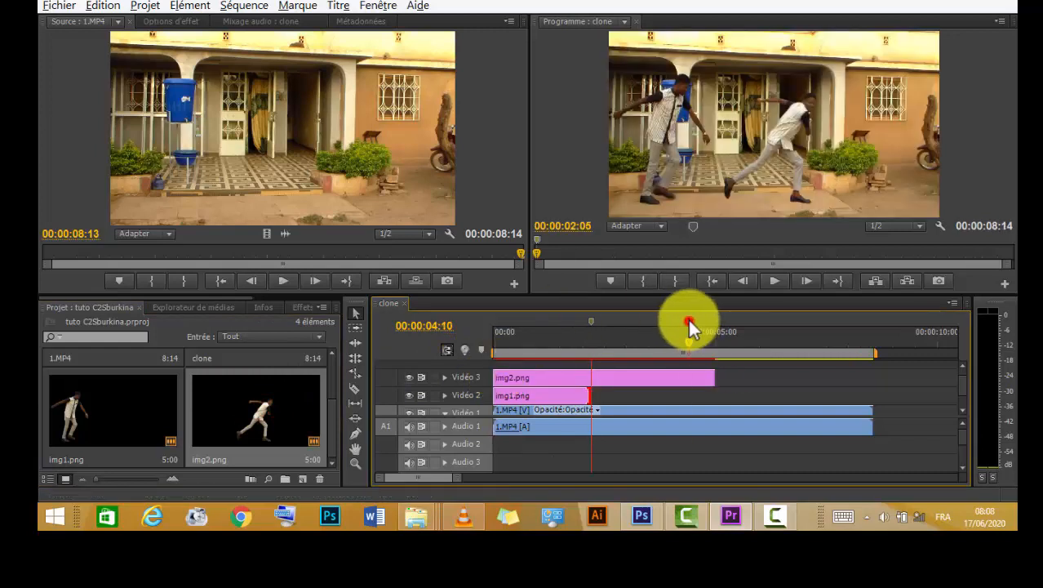
drag(713, 378, 678, 377)
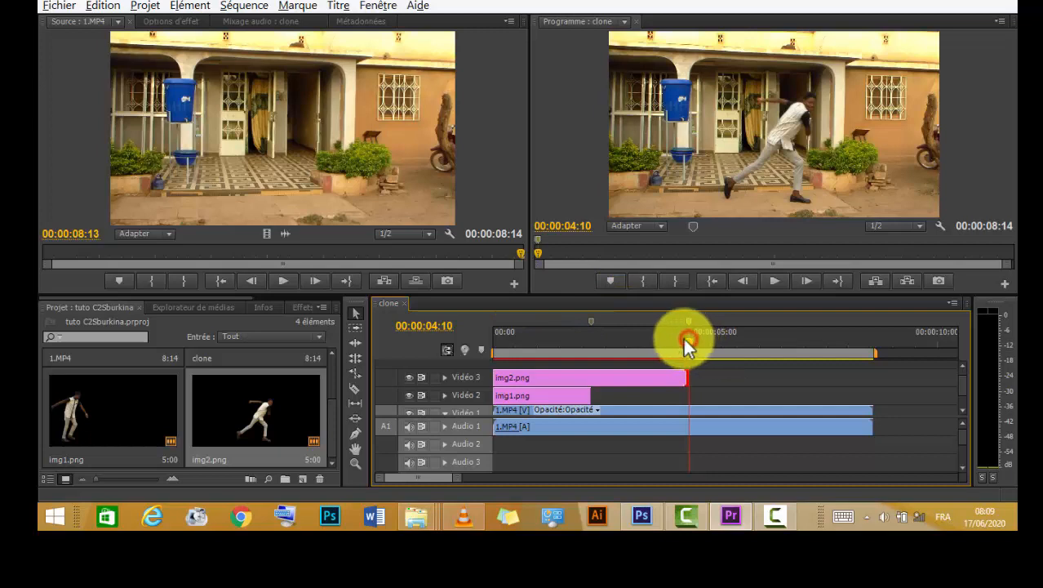
key(Home)
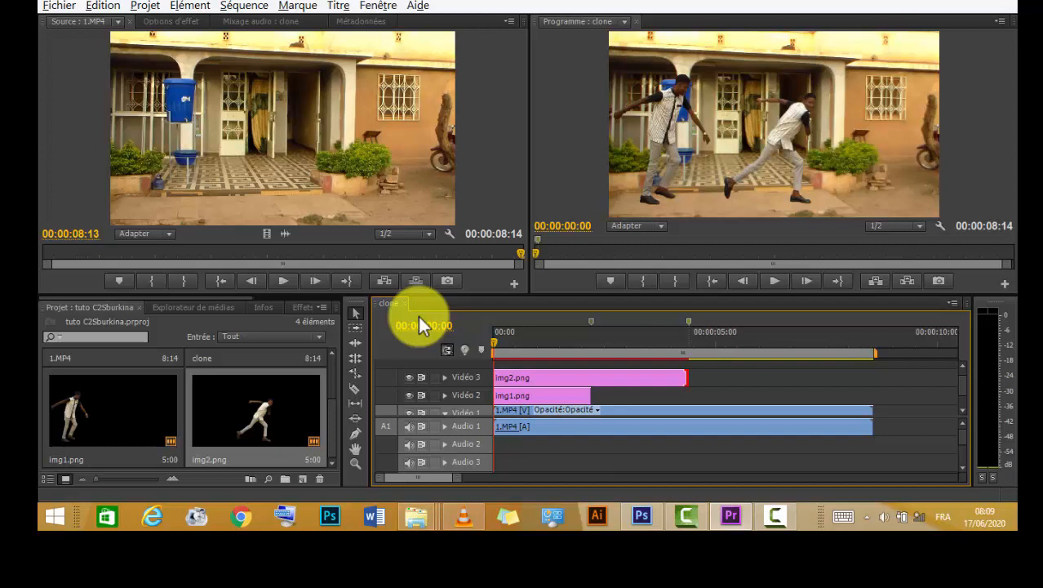
Step: Play the clone sequence from its start to check the effect, stopping at 00:00:06:00
key(space)
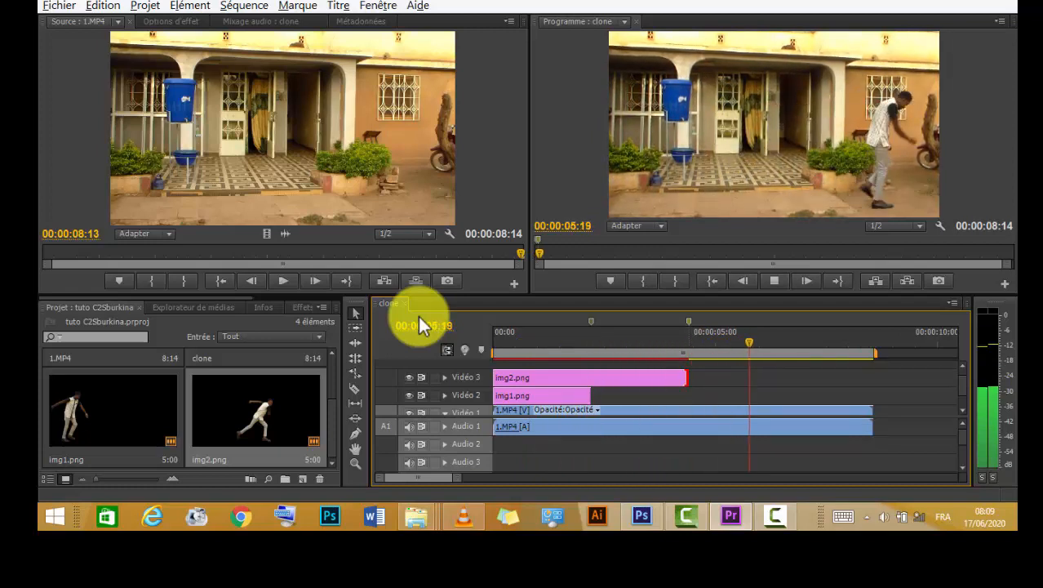
key(space)
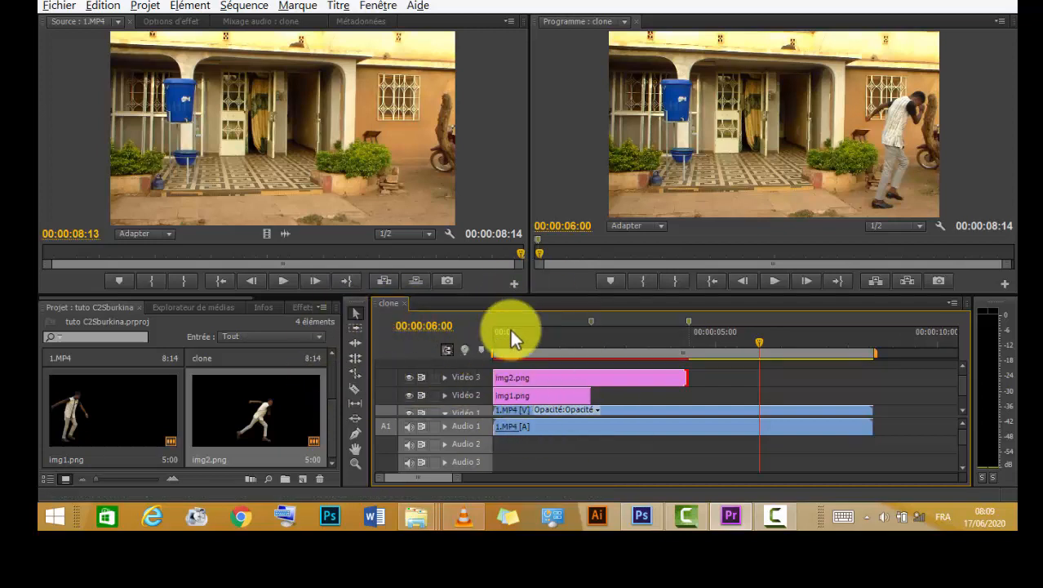
Step: Unlink the video and audio of 1.MP4 and delete its audio clip from Audio 1
right_click(575, 421)
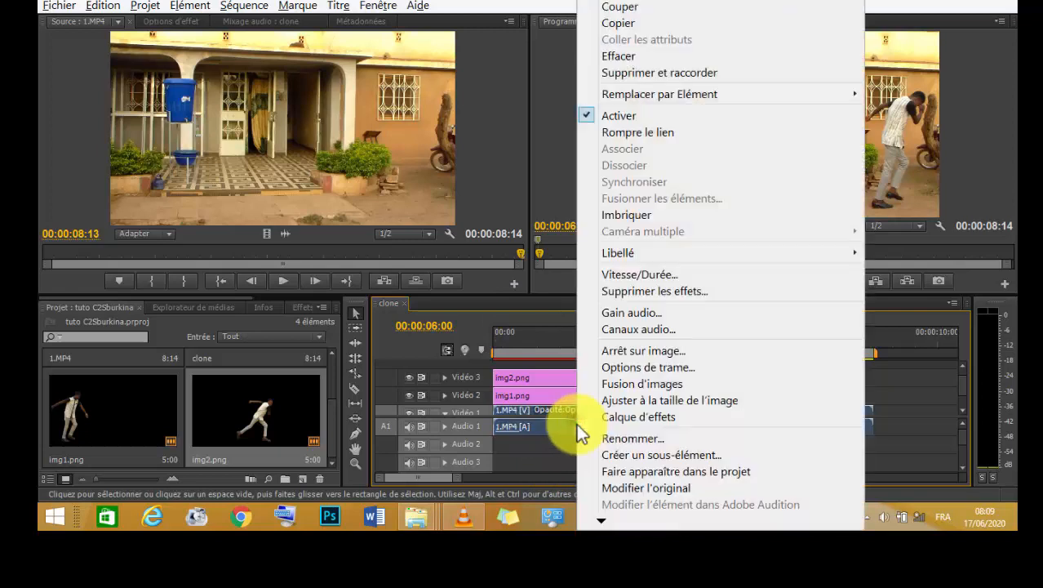
click(645, 132)
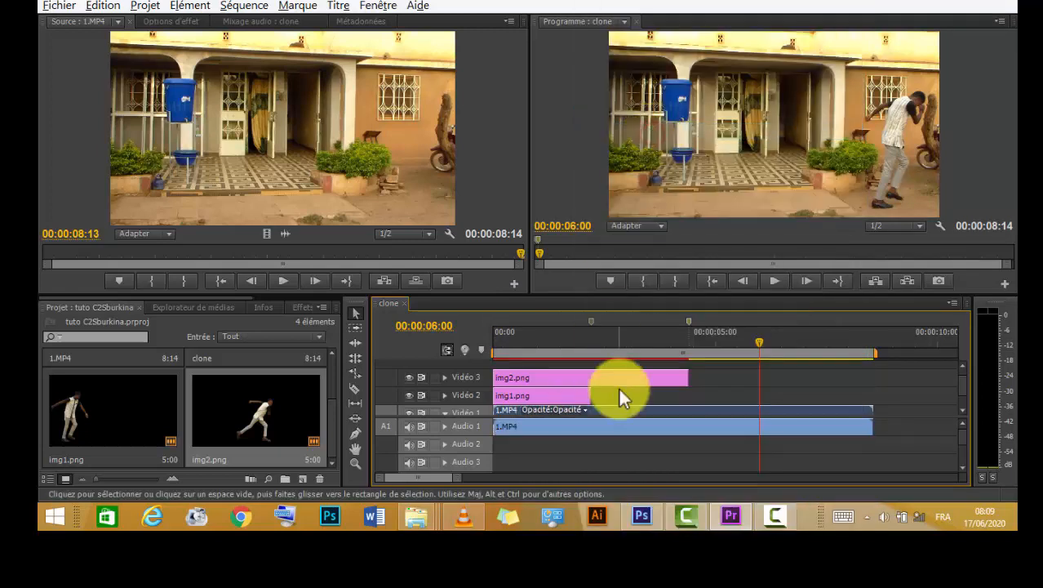
click(617, 425)
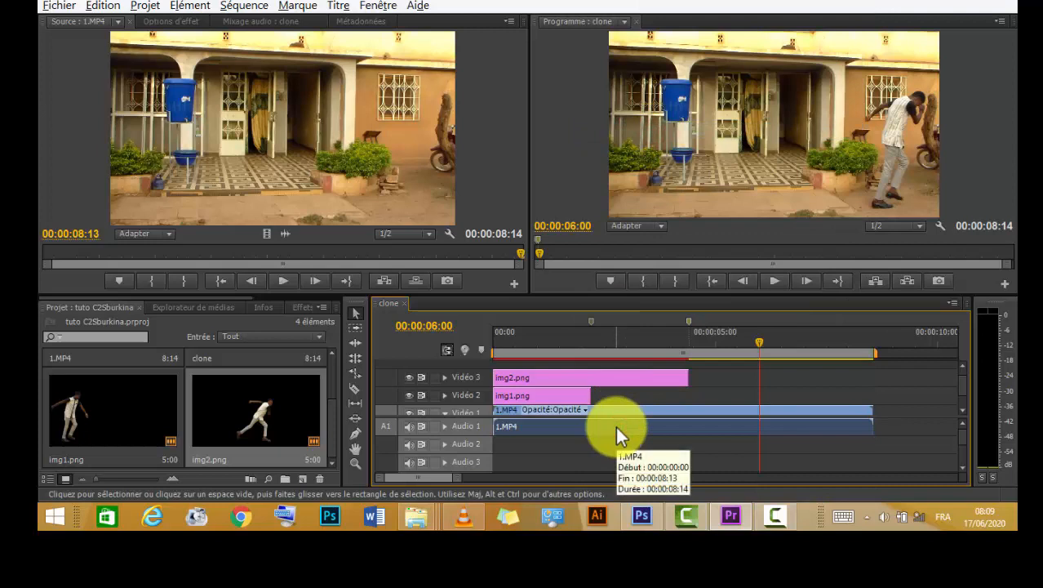
key(Delete)
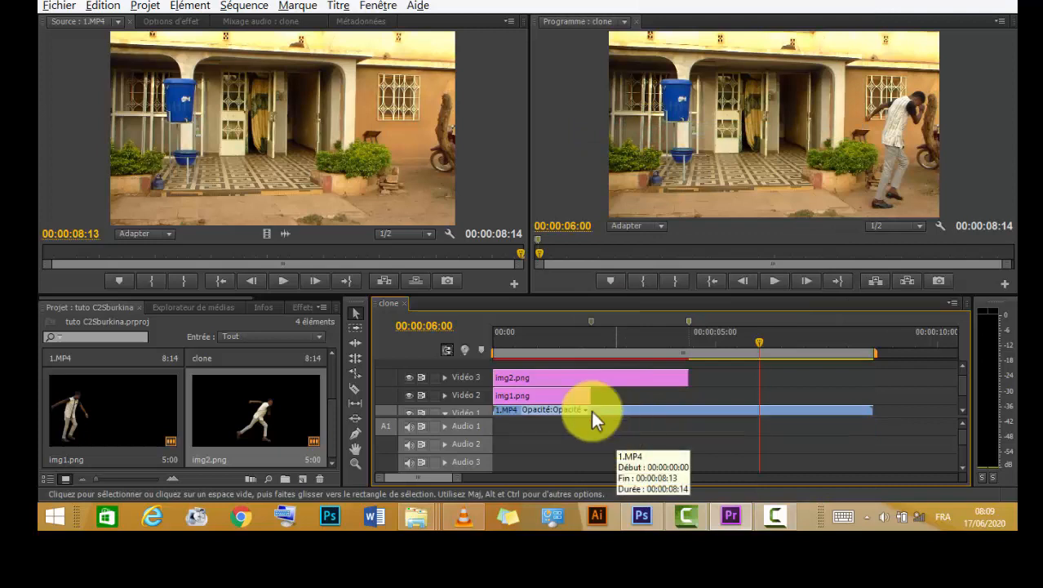
Step: Open the media export settings for the clone sequence, start the source range at the very beginning and set the format to H.264
click(60, 7)
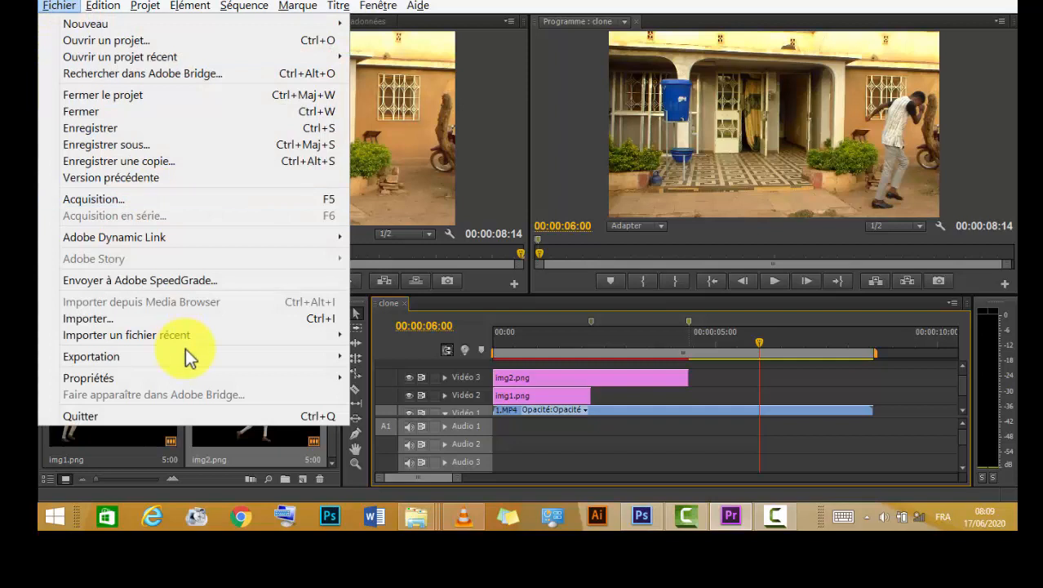
mouse_move(198, 357)
click(378, 357)
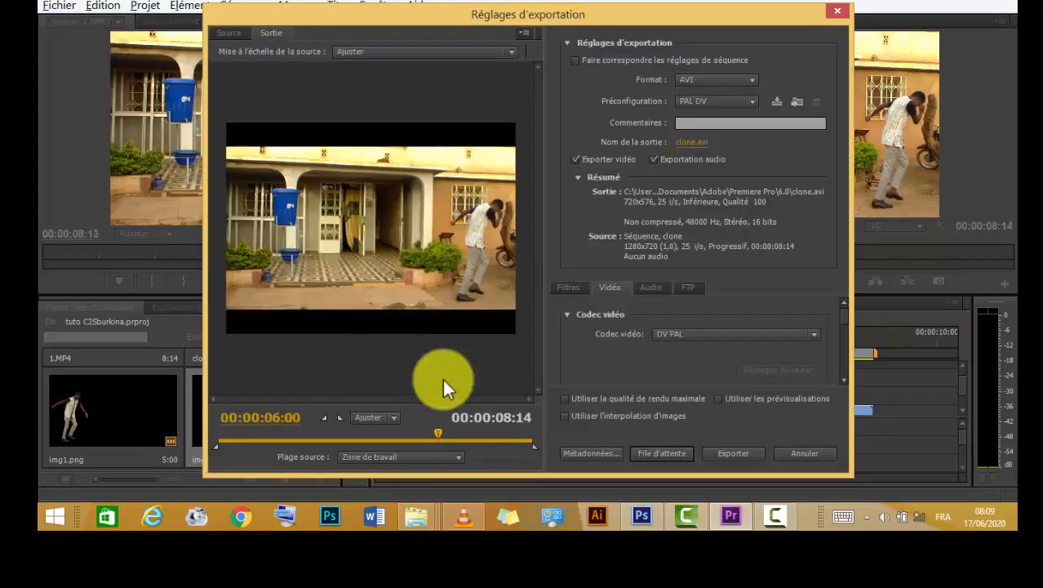
drag(217, 446, 200, 446)
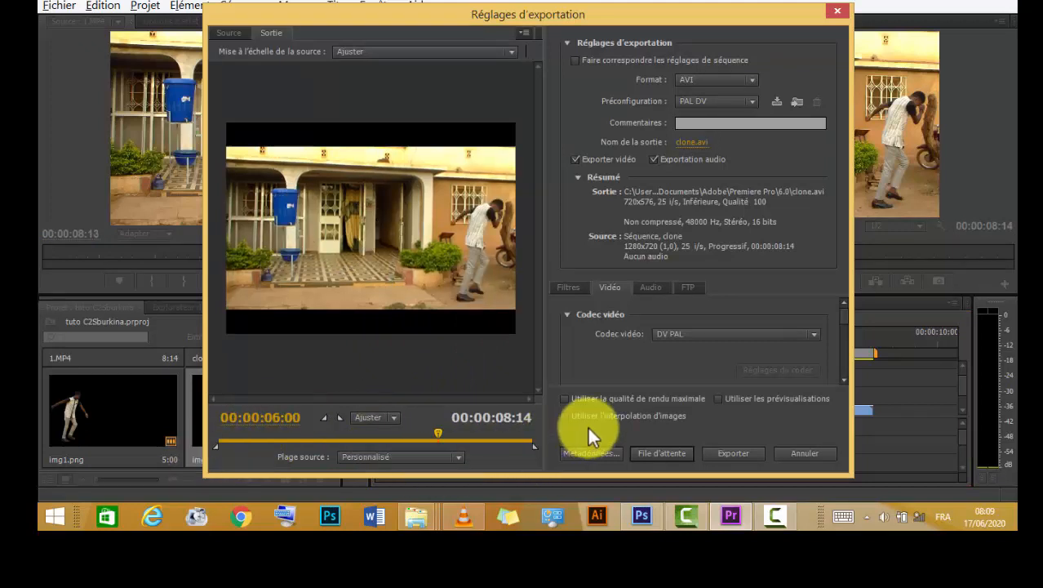
click(752, 78)
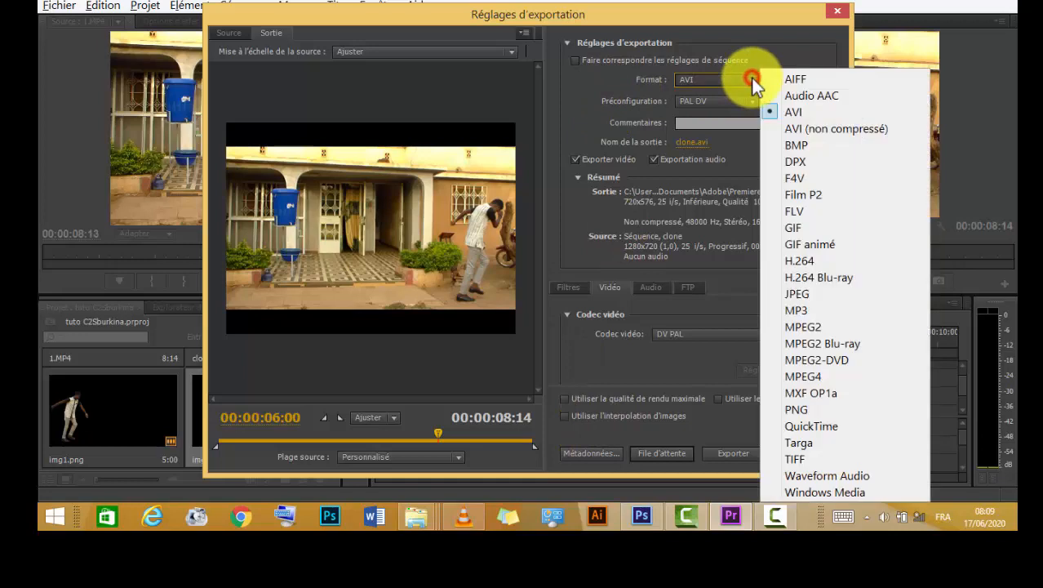
click(837, 262)
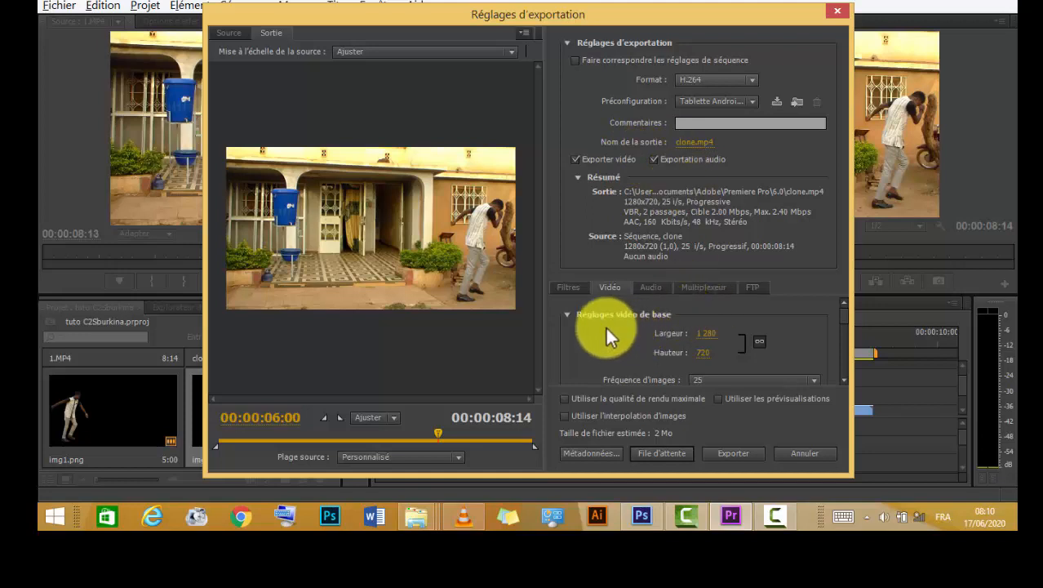
Step: Review the video encoding settings down to the bitrate and advanced options, and export the sequence as clone.mp4
click(843, 381)
click(843, 380)
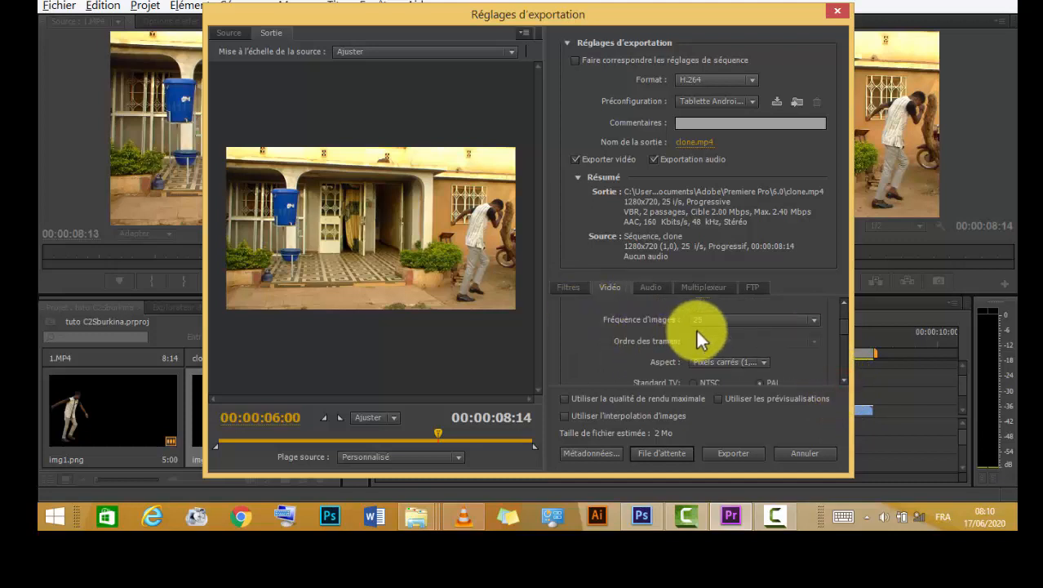
click(843, 379)
click(844, 379)
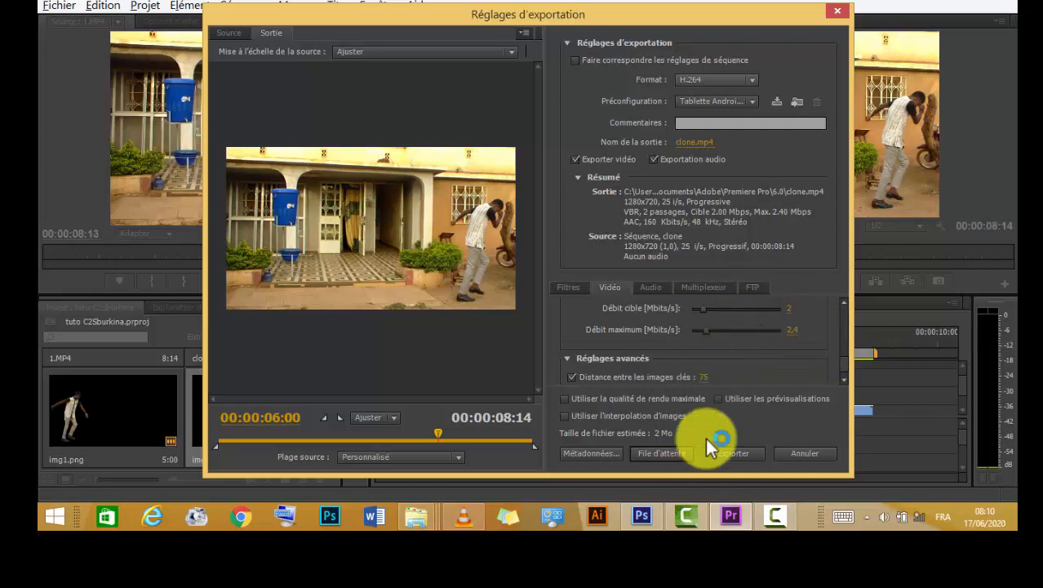
click(733, 452)
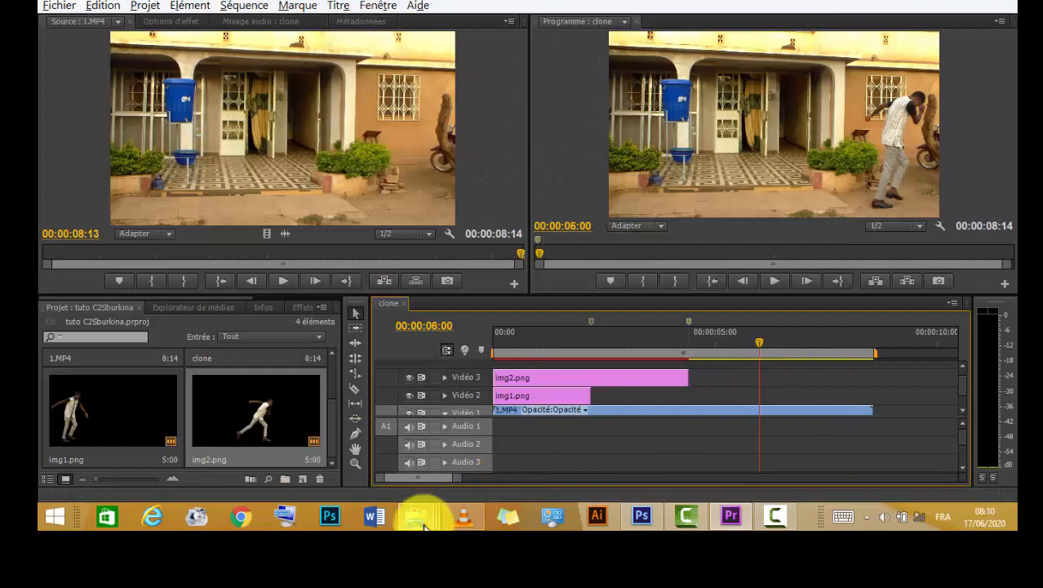
Step: Switch to the 6.0 folder in File Explorer, play the exported clone.mp4 in VLC and pause it at 00:06
mouse_move(423, 526)
click(295, 439)
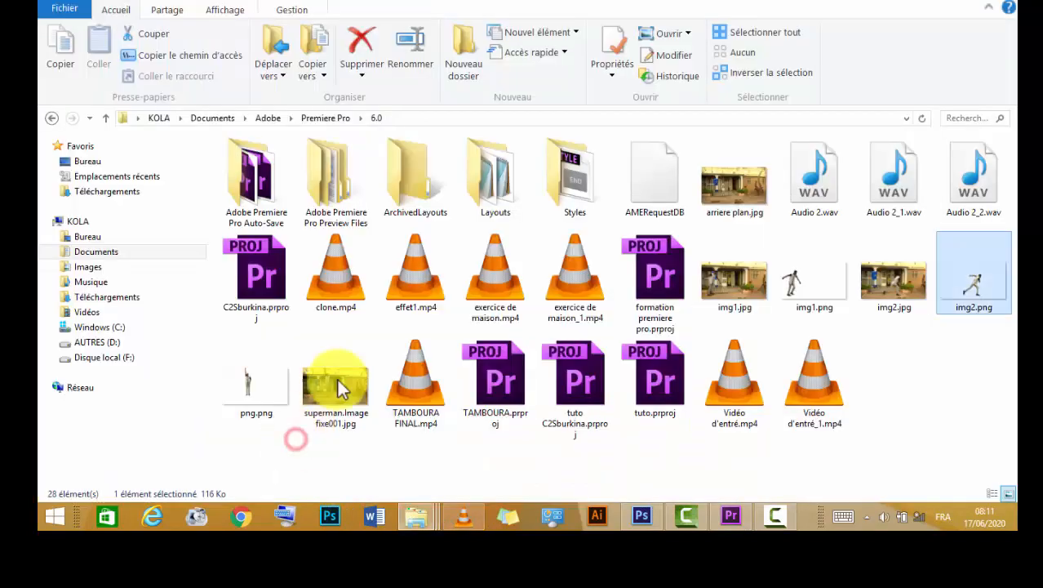
click(345, 292)
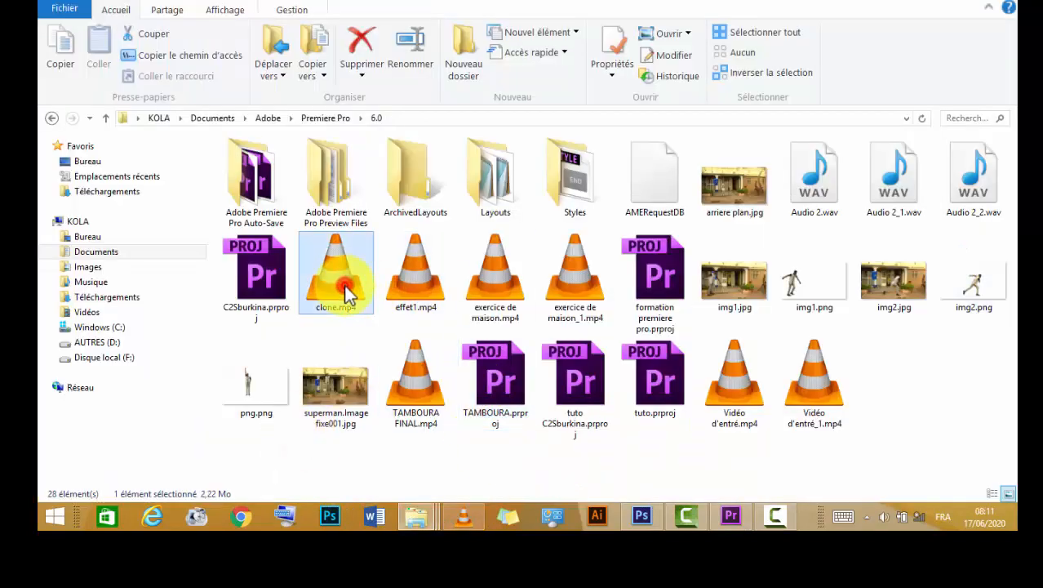
click(474, 518)
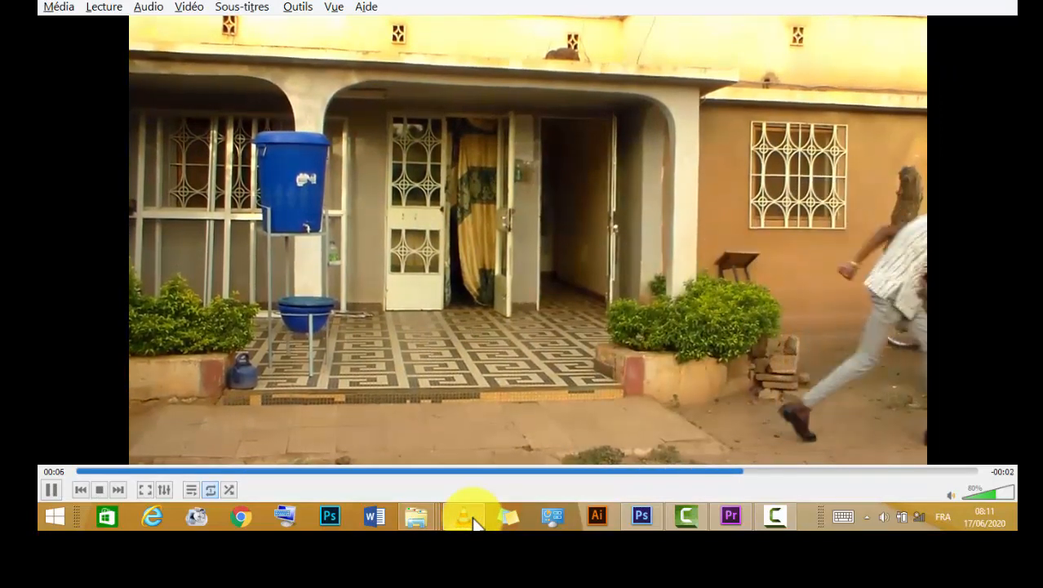
key(space)
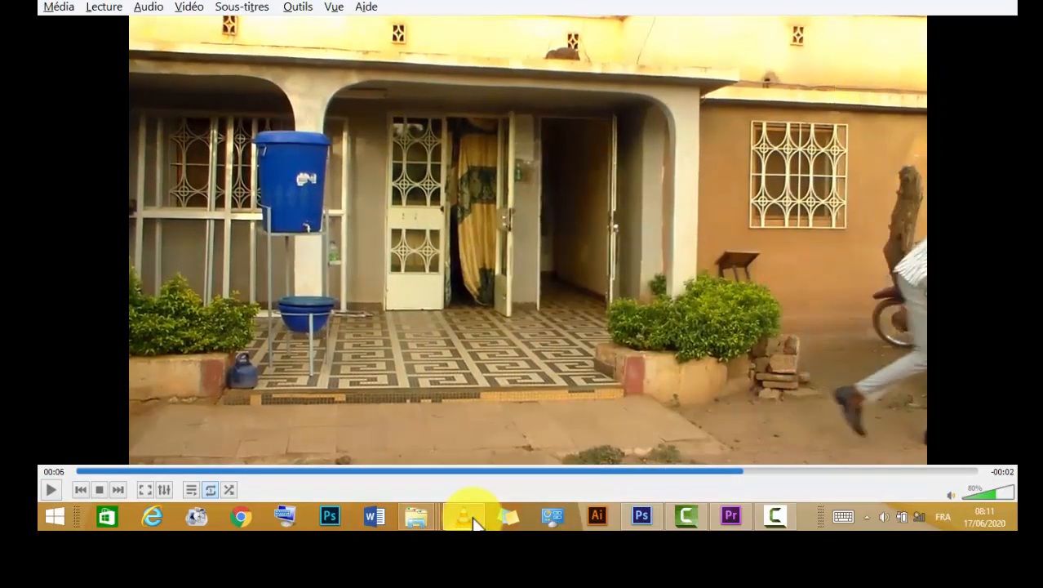